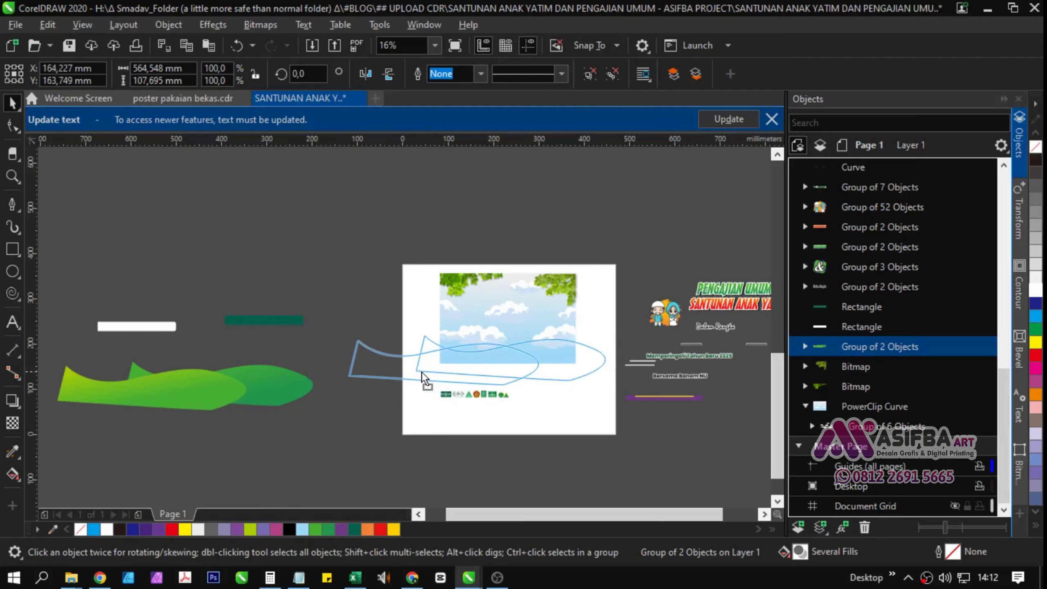
# - Place the green hills group over the lower part of the sky background and PowerClip it inside the background
pyautogui.scroll(2, 554, 341)
pyautogui.scroll(1, 564, 351)
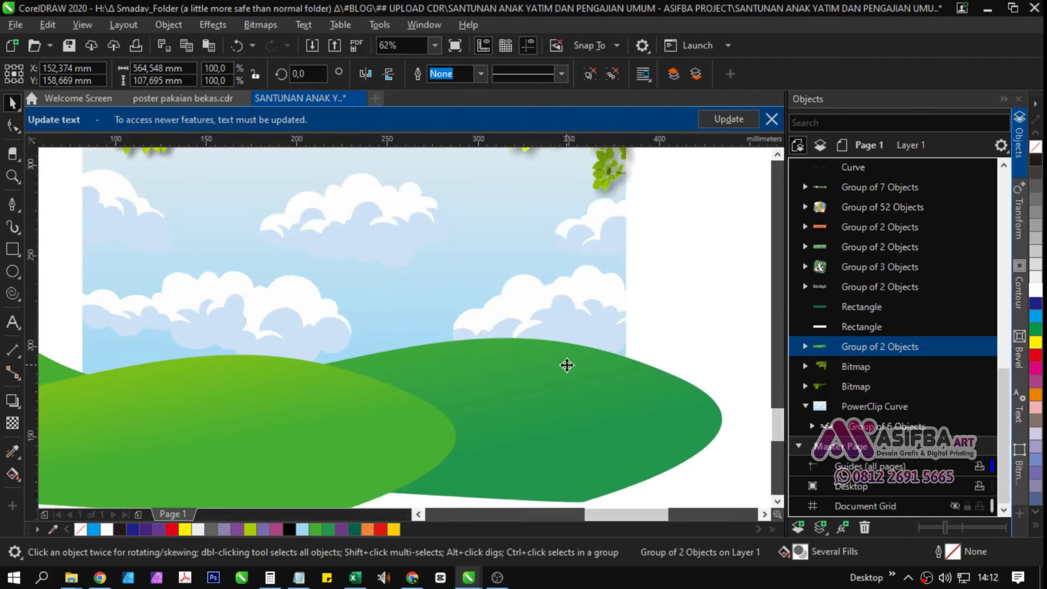
pyautogui.moveTo(566, 364); pyautogui.dragTo(570, 367)
pyautogui.scroll(-1, 571, 367)
pyautogui.rightClick(570, 368)
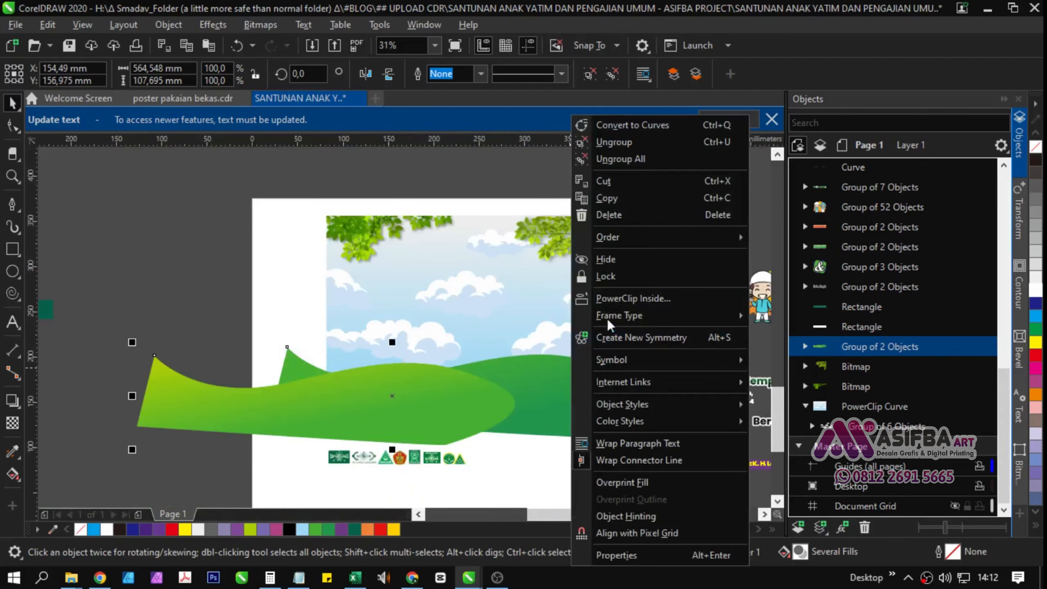
pyautogui.click(610, 298)
pyautogui.click(504, 322)
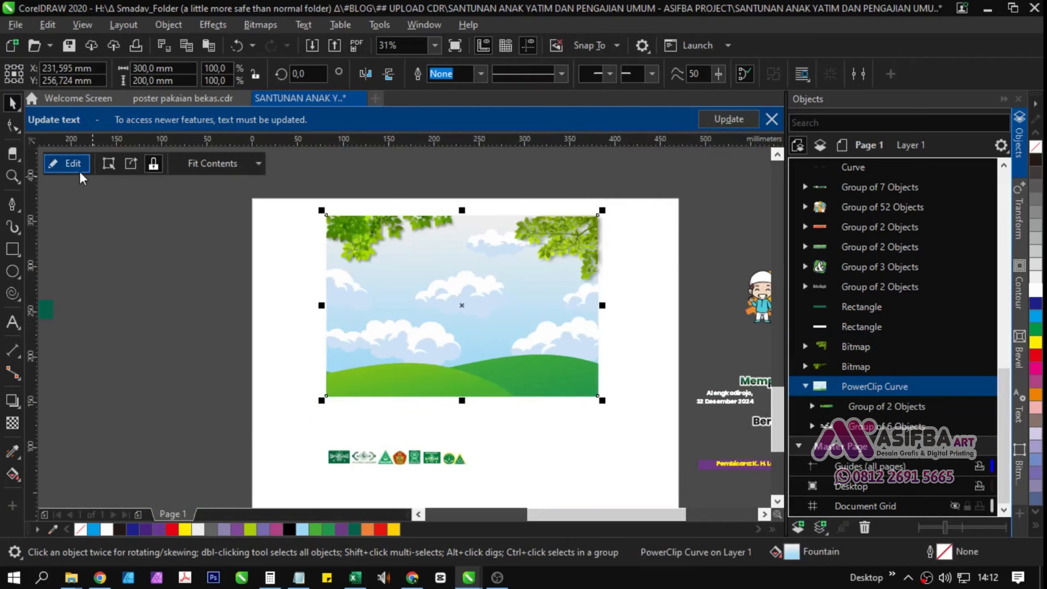
pyautogui.click(805, 386)
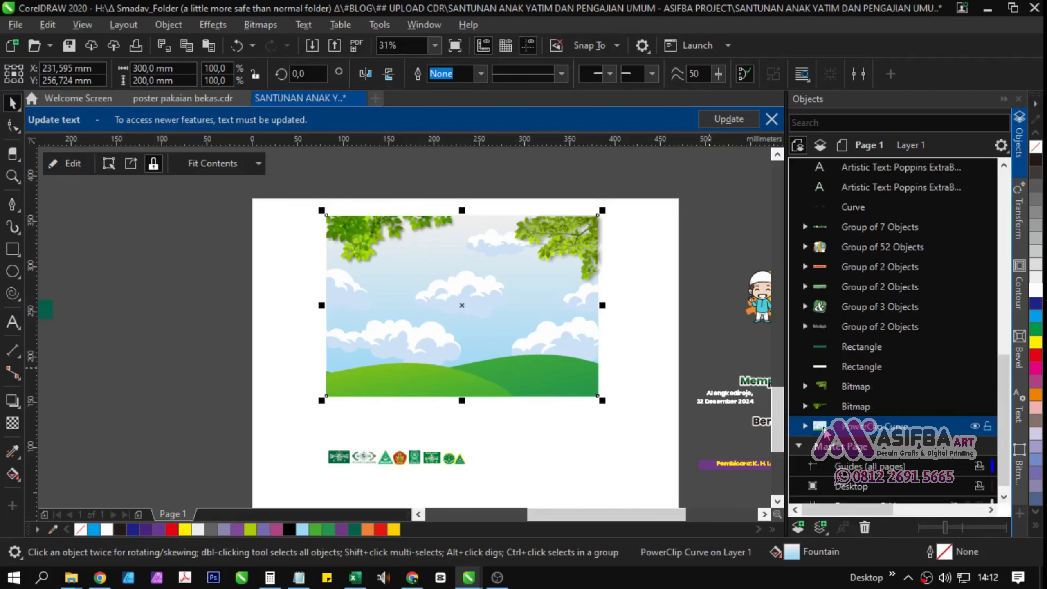
pyautogui.click(805, 426)
pyautogui.click(886, 445)
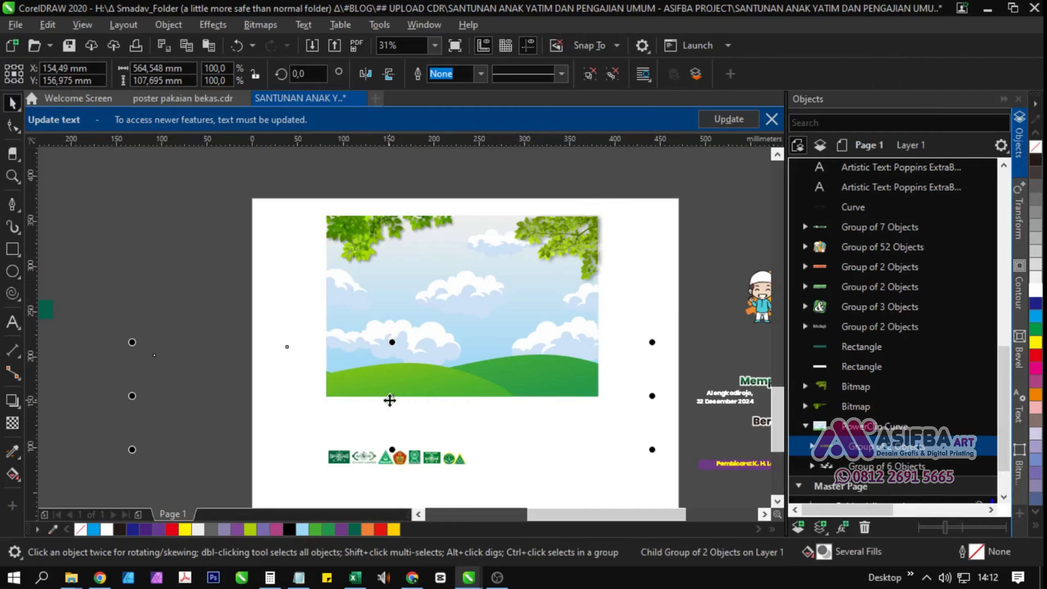
pyautogui.scroll(1, 388, 400)
pyautogui.moveTo(390, 392); pyautogui.dragTo(465, 384)
pyautogui.scroll(-1, 426, 375)
pyautogui.click(352, 400)
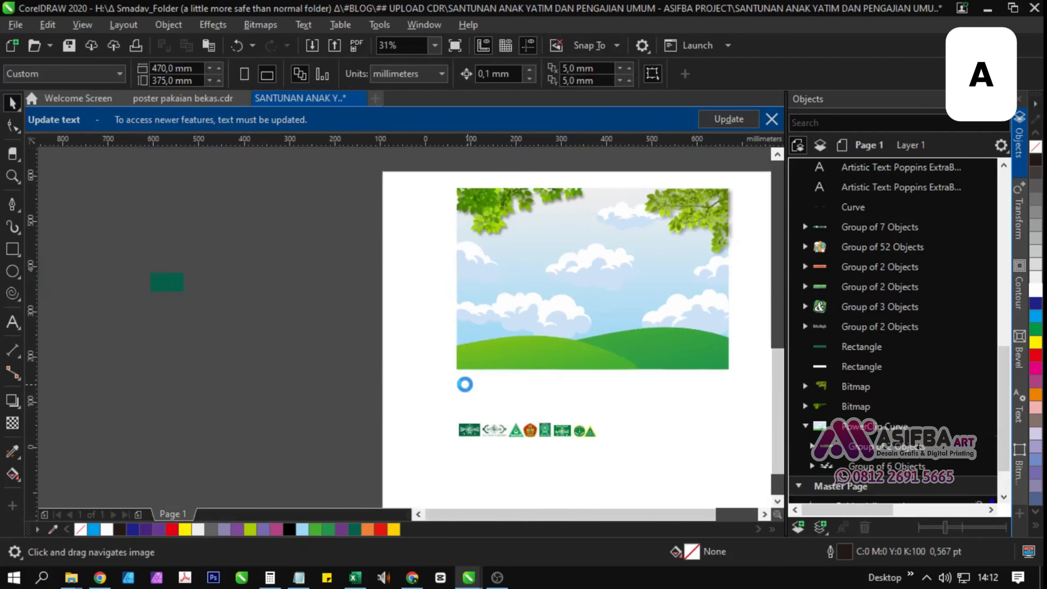
# - Move the dark green rounded rectangle onto the hills so that it is centred on the sky background's right edge
pyautogui.scroll(-1, 466, 385)
pyautogui.moveTo(400, 348); pyautogui.dragTo(398, 349)
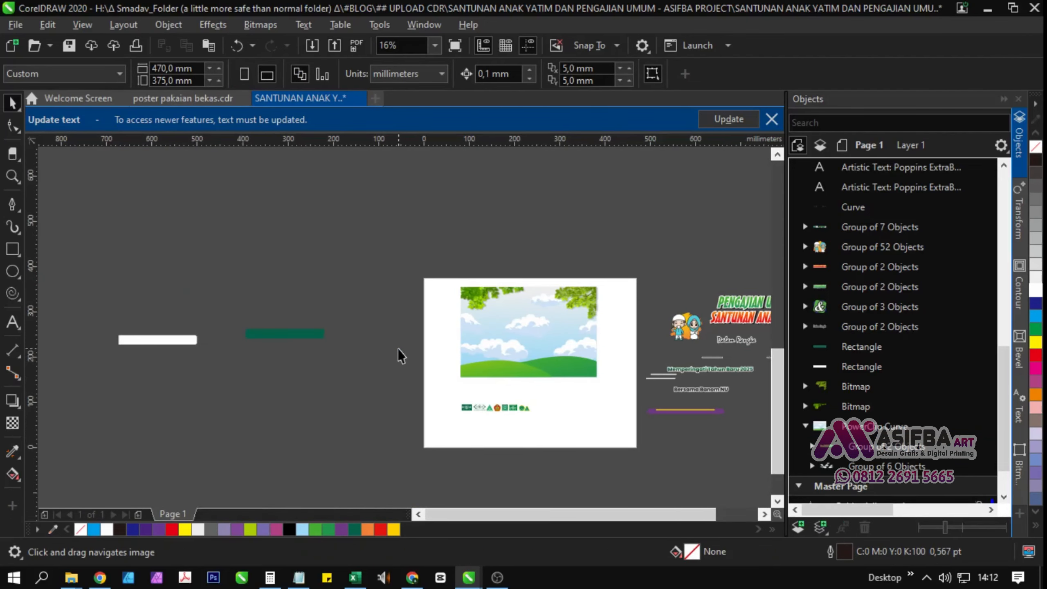
pyautogui.click(273, 336)
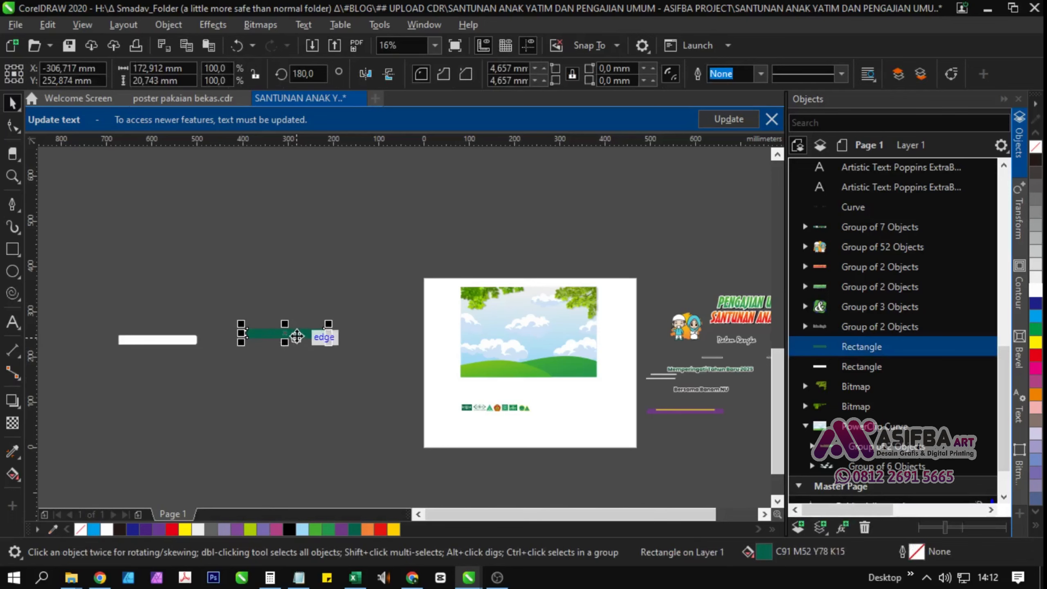
pyautogui.moveTo(297, 336); pyautogui.dragTo(548, 358)
pyautogui.moveTo(629, 370); pyautogui.dragTo(556, 382)
pyautogui.scroll(2, 521, 371)
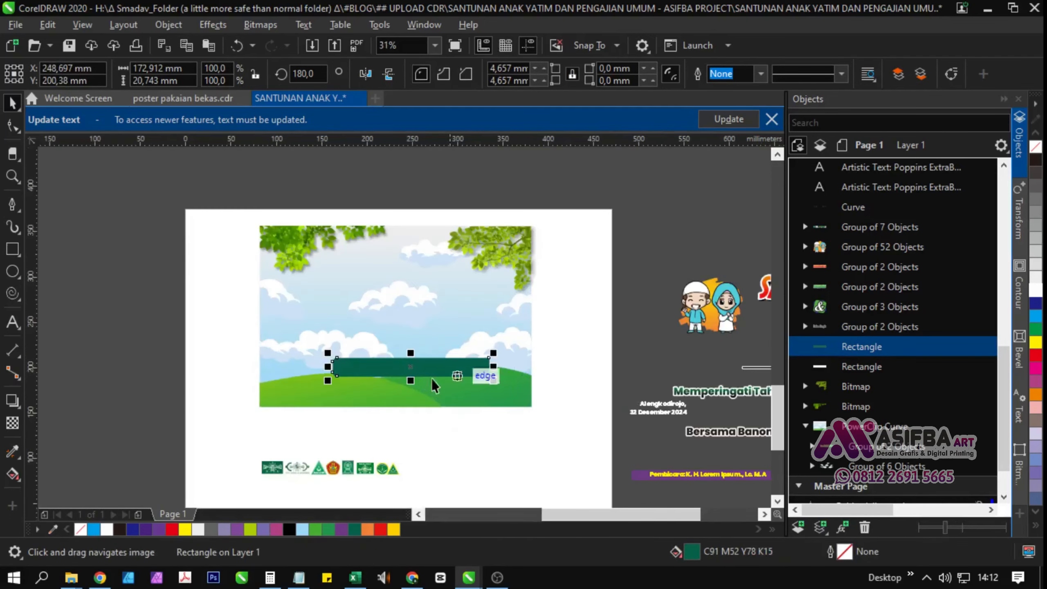
pyautogui.moveTo(440, 371); pyautogui.dragTo(535, 385)
pyautogui.scroll(4, 548, 384)
pyautogui.scroll(-3, 511, 392)
# - PowerClip the dark green rectangle inside the sky background
pyautogui.rightClick(535, 385)
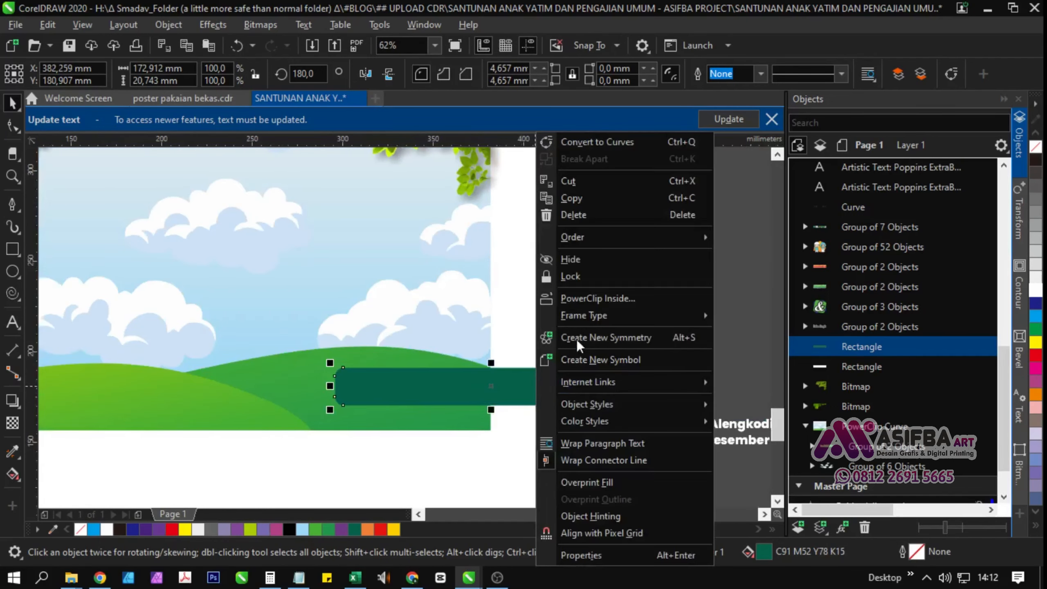
pyautogui.click(583, 302)
pyautogui.click(420, 325)
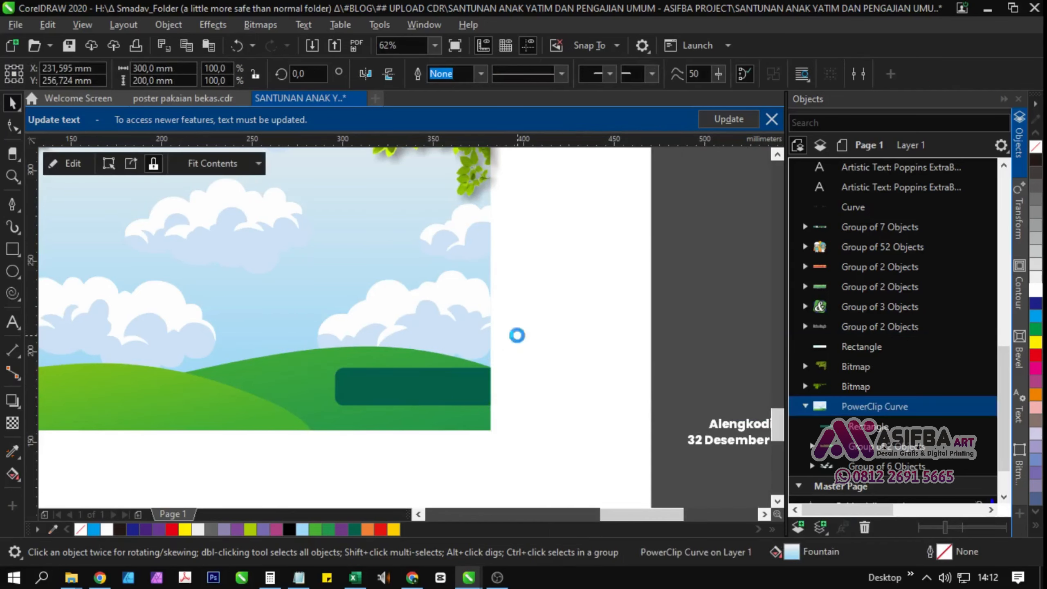
pyautogui.scroll(-3, 517, 335)
pyautogui.click(476, 362)
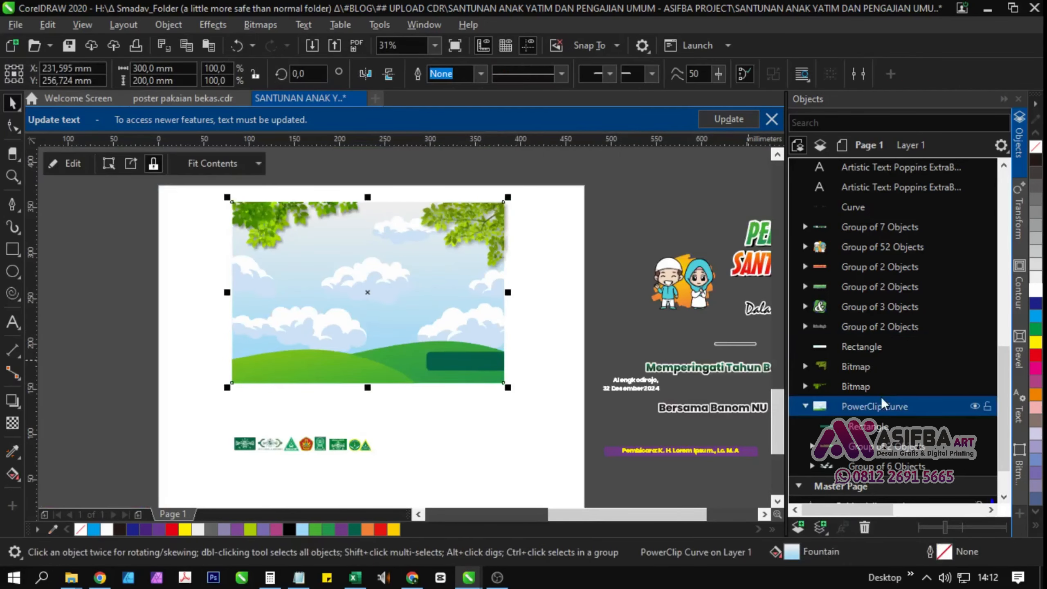
# - Shift the clipped dark green rectangle down by about 5.6 mm within the background
pyautogui.click(872, 429)
pyautogui.scroll(3, 512, 367)
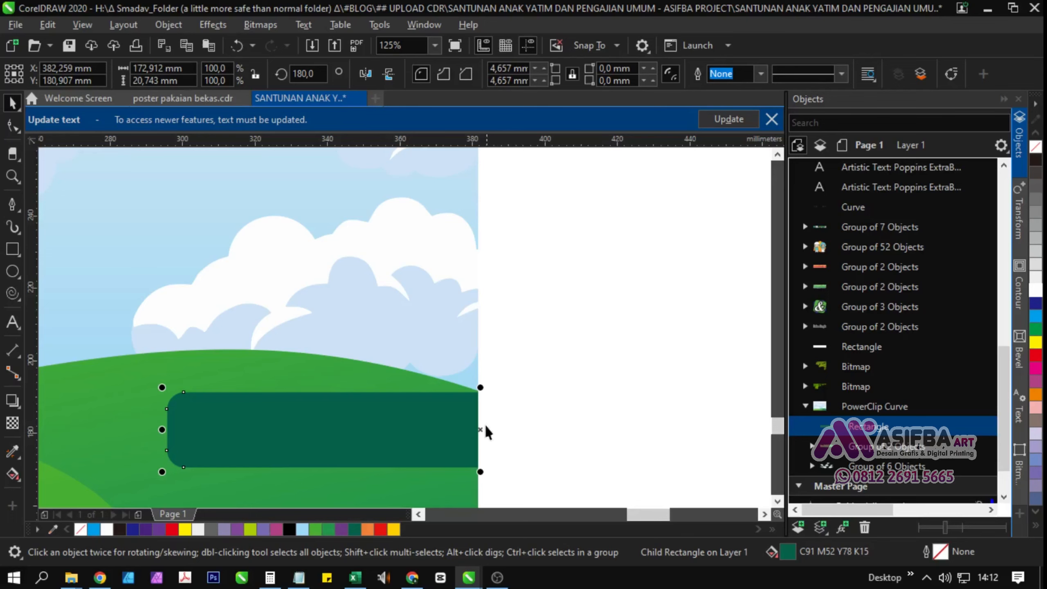
pyautogui.moveTo(483, 427); pyautogui.dragTo(486, 448)
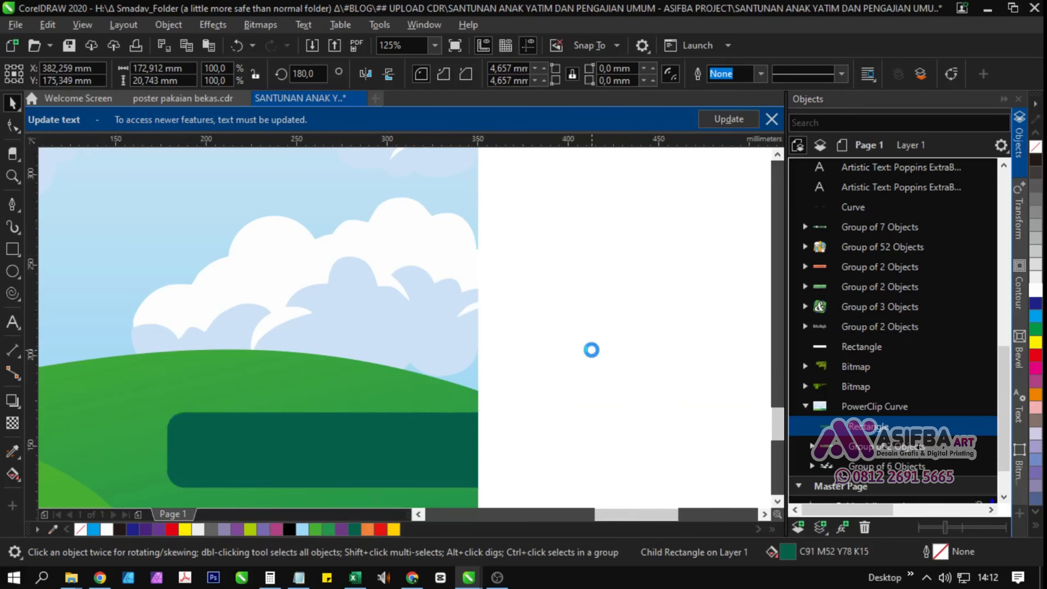
pyautogui.scroll(-4, 591, 350)
# - Align the white rounded rectangle to the left and bottom edges of the sky background
pyautogui.click(372, 416)
pyautogui.moveTo(371, 416); pyautogui.dragTo(639, 402)
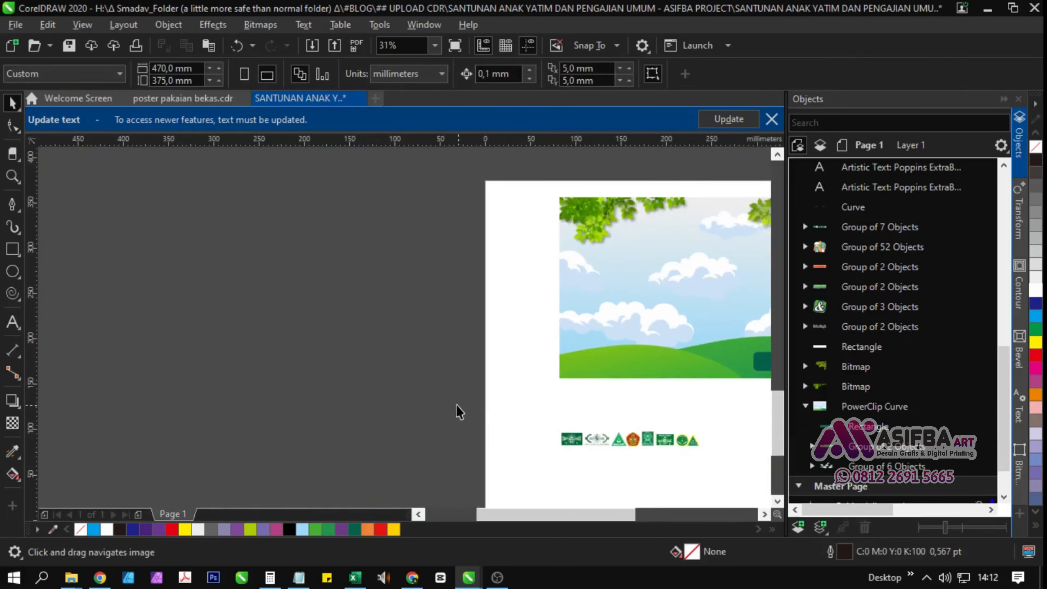
pyautogui.moveTo(429, 390); pyautogui.dragTo(671, 418)
pyautogui.scroll(-1, 671, 418)
pyautogui.click(438, 378)
pyautogui.moveTo(541, 379); pyautogui.dragTo(215, 358)
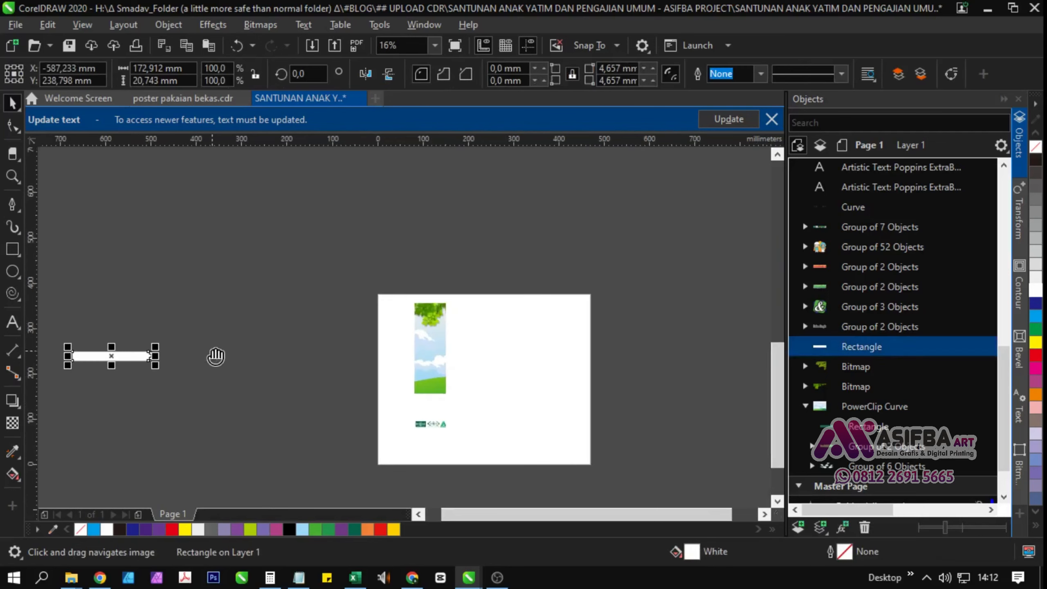
pyautogui.keyDown('shift'); pyautogui.click(429, 366); pyautogui.keyUp('shift')
pyautogui.press('l')
pyautogui.press('b')
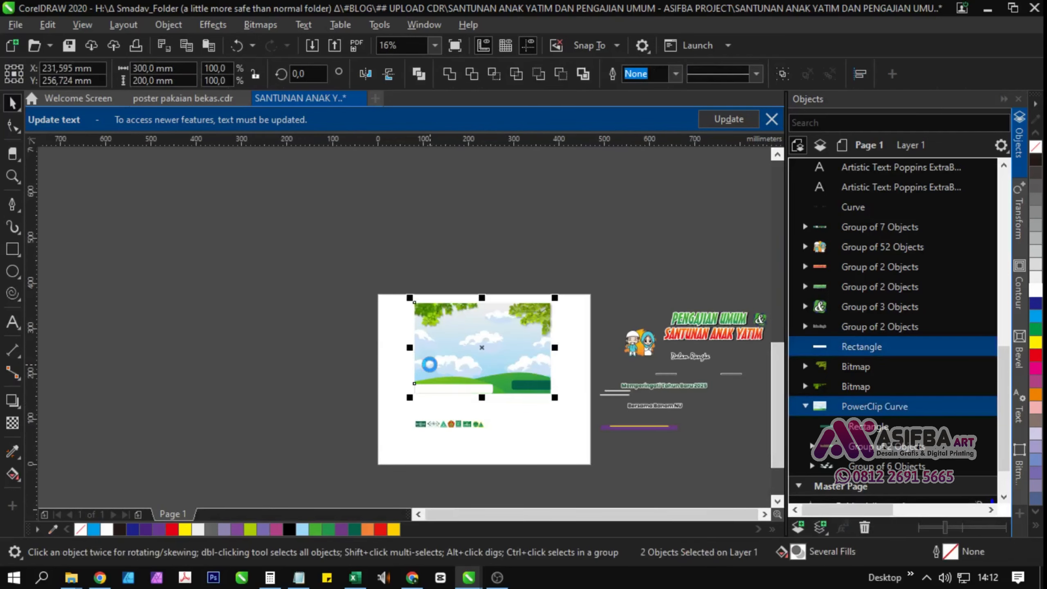
pyautogui.click(360, 424)
pyautogui.scroll(4, 474, 388)
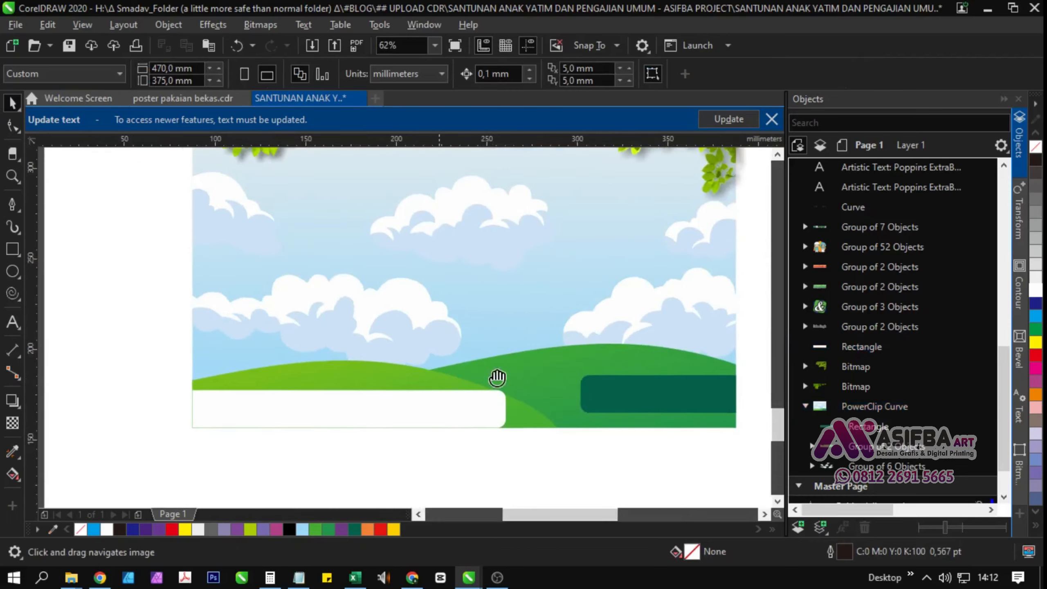
# - Raise the white rectangle slightly above the background's bottom edge and PowerClip it inside the background
pyautogui.click(464, 384)
pyautogui.moveTo(464, 384); pyautogui.dragTo(468, 372)
pyautogui.rightClick(479, 366)
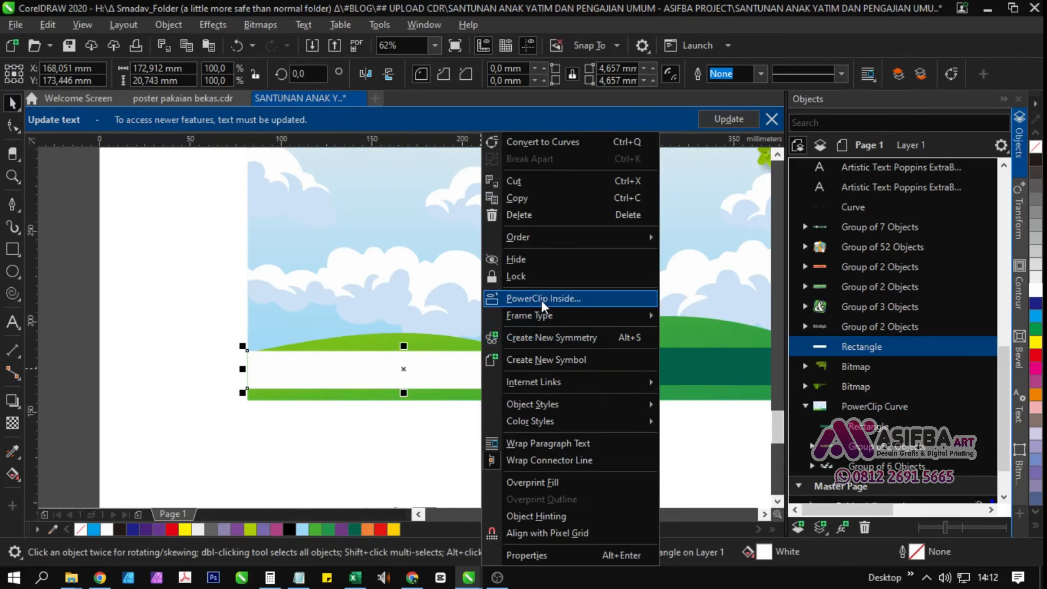
pyautogui.click(537, 298)
pyautogui.click(603, 320)
pyautogui.hscroll(5, 275, 284)
# - Edit the PowerClip contents, align the white rectangle vertically with the dark green one, and finish editing
pyautogui.click(75, 163)
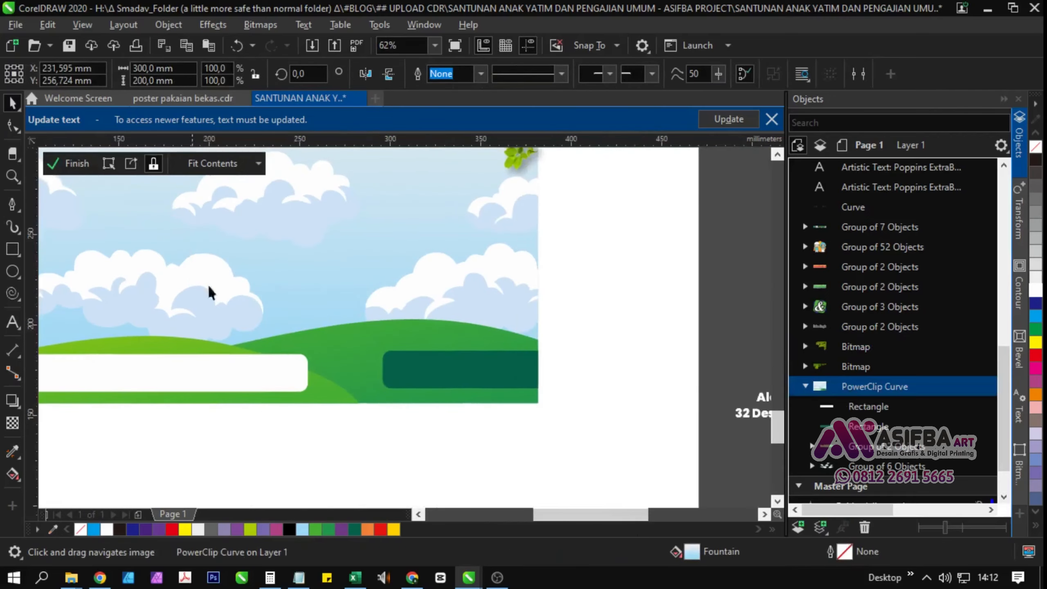
pyautogui.click(224, 374)
pyautogui.keyDown('shift'); pyautogui.click(398, 367); pyautogui.keyUp('shift')
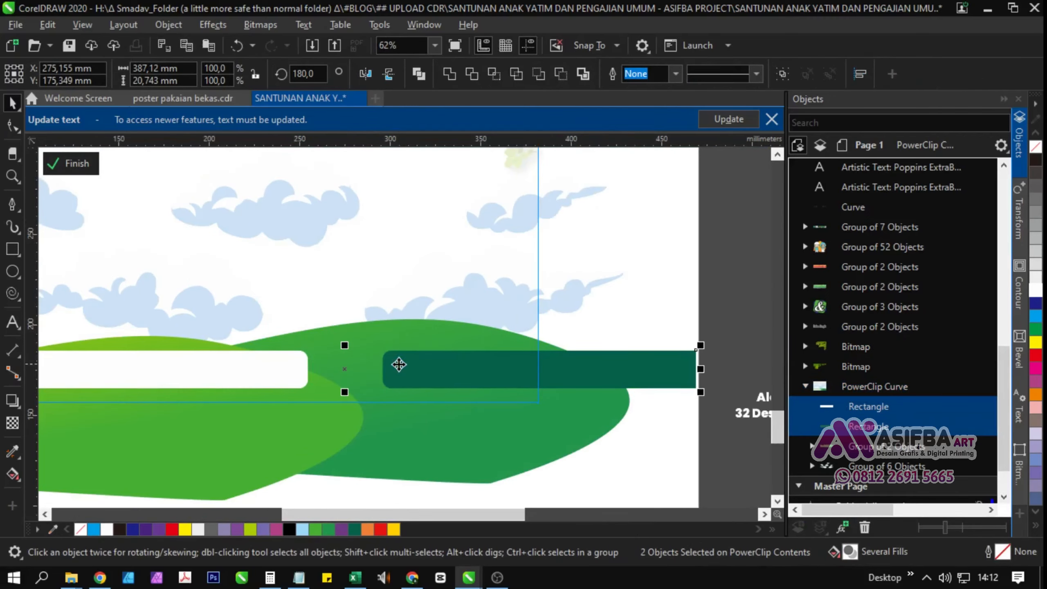
pyautogui.scroll(-2, 481, 355)
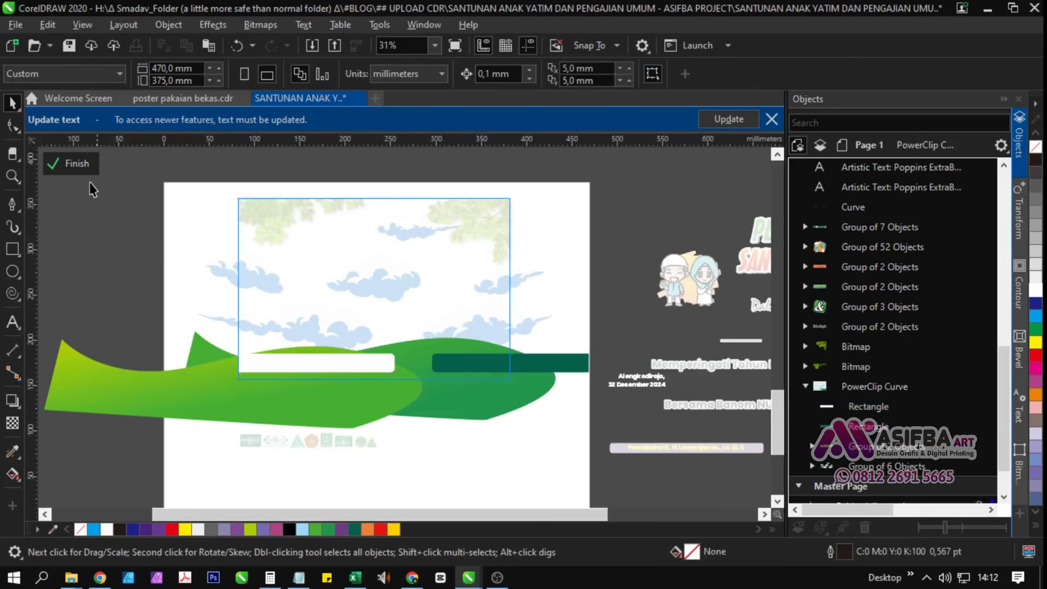
pyautogui.click(72, 163)
# - Move the row of organization logos onto the white bar at the background's lower left and centre it within the bar
pyautogui.click(348, 443)
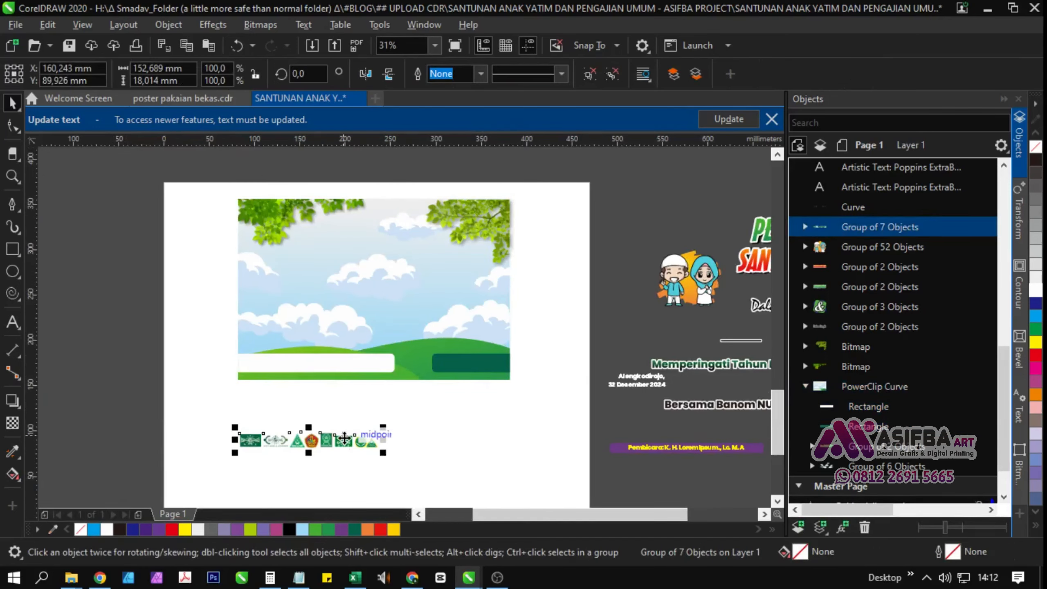
pyautogui.moveTo(342, 443); pyautogui.dragTo(341, 369)
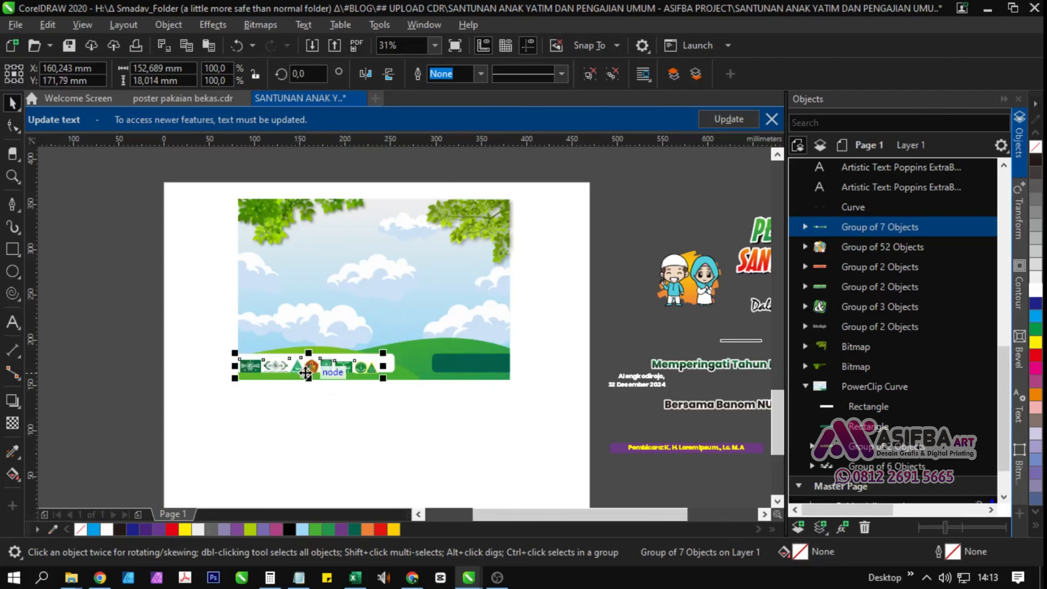
pyautogui.scroll(4, 305, 374)
pyautogui.moveTo(614, 344); pyautogui.dragTo(501, 367)
pyautogui.scroll(1, 509, 364)
pyautogui.moveTo(432, 391); pyautogui.dragTo(488, 364)
pyautogui.scroll(-4, 490, 364)
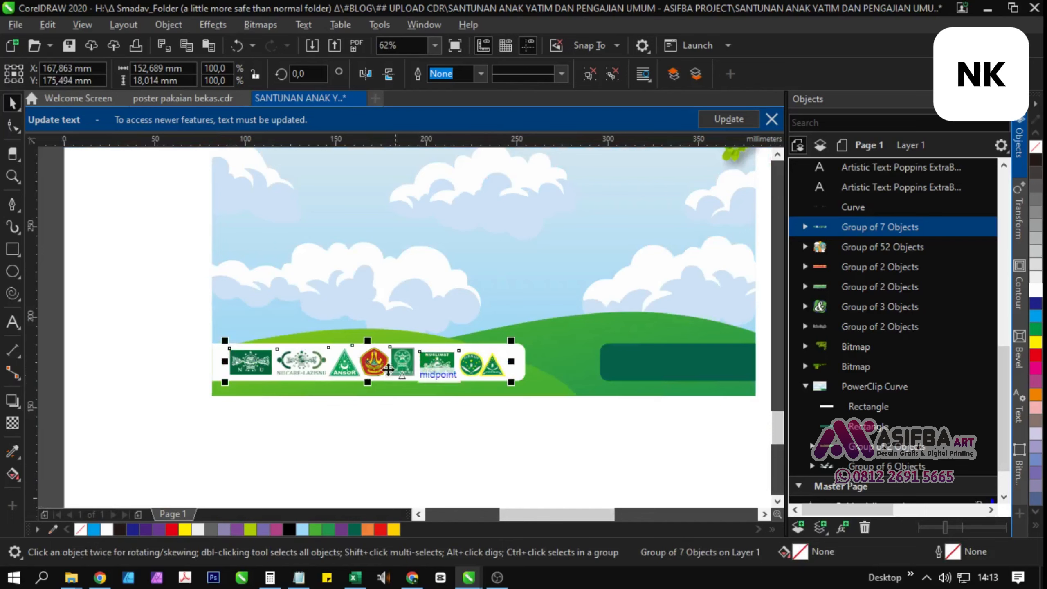
# - PowerClip the logo group inside the sky background
pyautogui.scroll(2, 277, 369)
pyautogui.rightClick(278, 369)
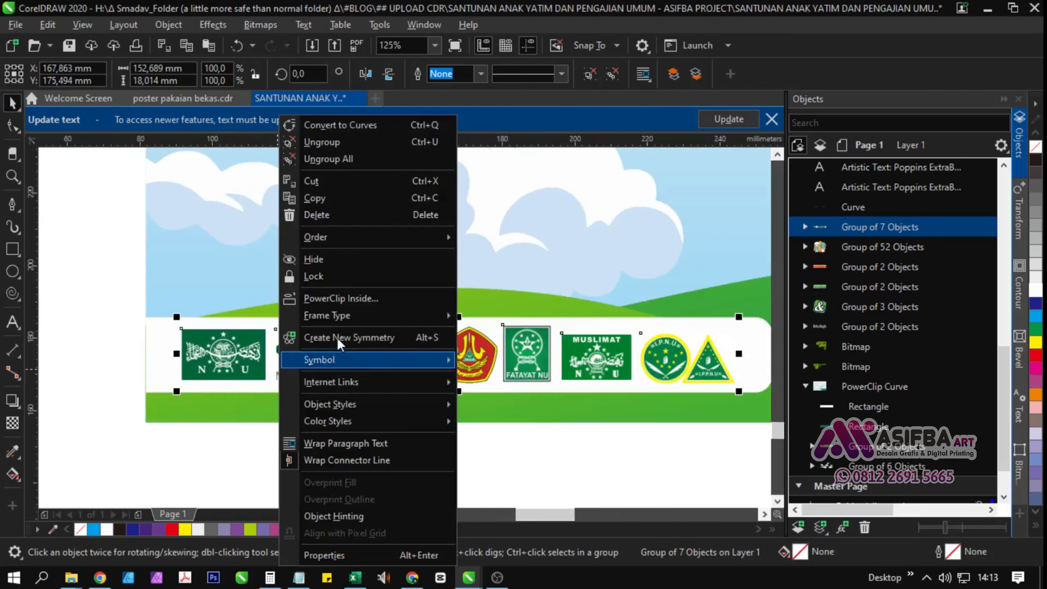
pyautogui.click(347, 300)
pyautogui.click(322, 402)
pyautogui.scroll(-3, 323, 402)
pyautogui.click(431, 421)
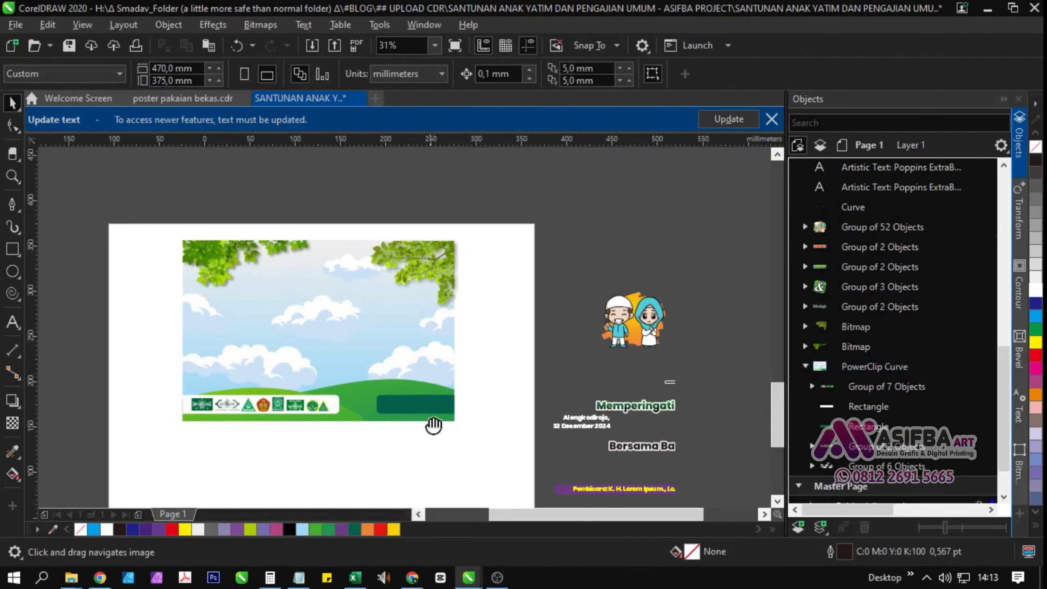
# - Move the cartoon children group onto the background's lower right, above the dark green bar
pyautogui.click(662, 312)
pyautogui.scroll(2, 662, 313)
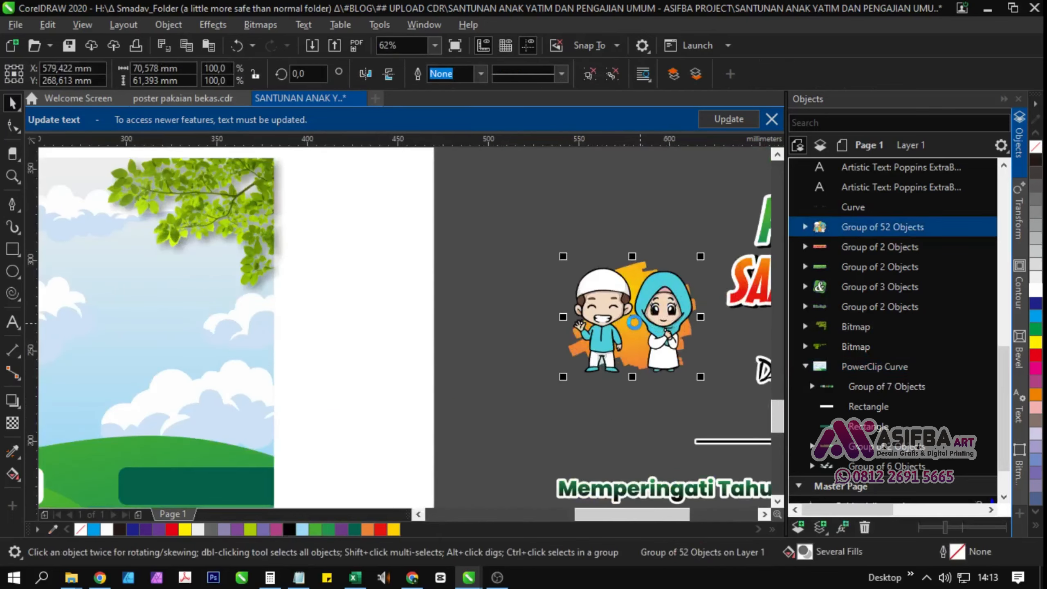
pyautogui.hscroll(-3, 775, 293)
pyautogui.moveTo(761, 292); pyautogui.dragTo(326, 392)
pyautogui.scroll(2, 401, 350)
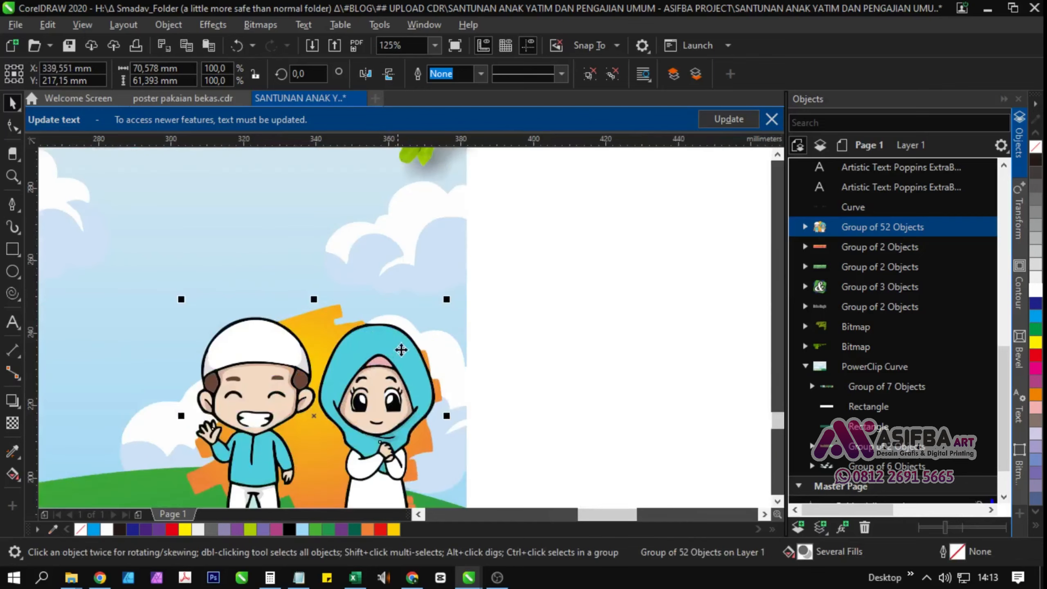
# - Enlarge the cartoon children group to about 112.2% and raise it so the feet stand on the dark green bar's top edge
pyautogui.moveTo(449, 303); pyautogui.dragTo(460, 278)
pyautogui.scroll(-2, 425, 371)
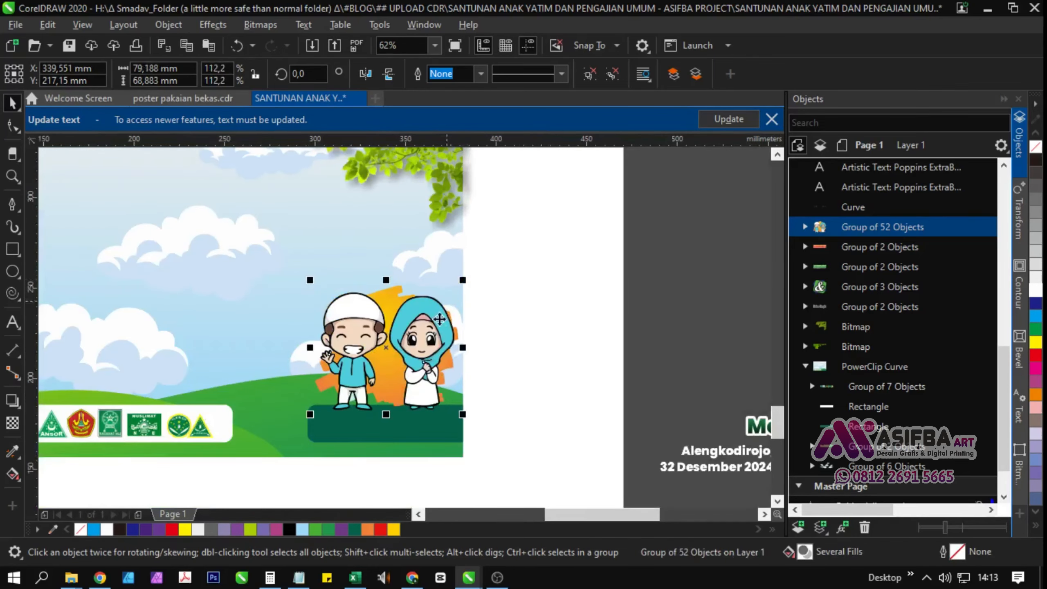
pyautogui.scroll(2, 424, 373)
pyautogui.moveTo(423, 373); pyautogui.dragTo(430, 358)
pyautogui.scroll(-2, 431, 357)
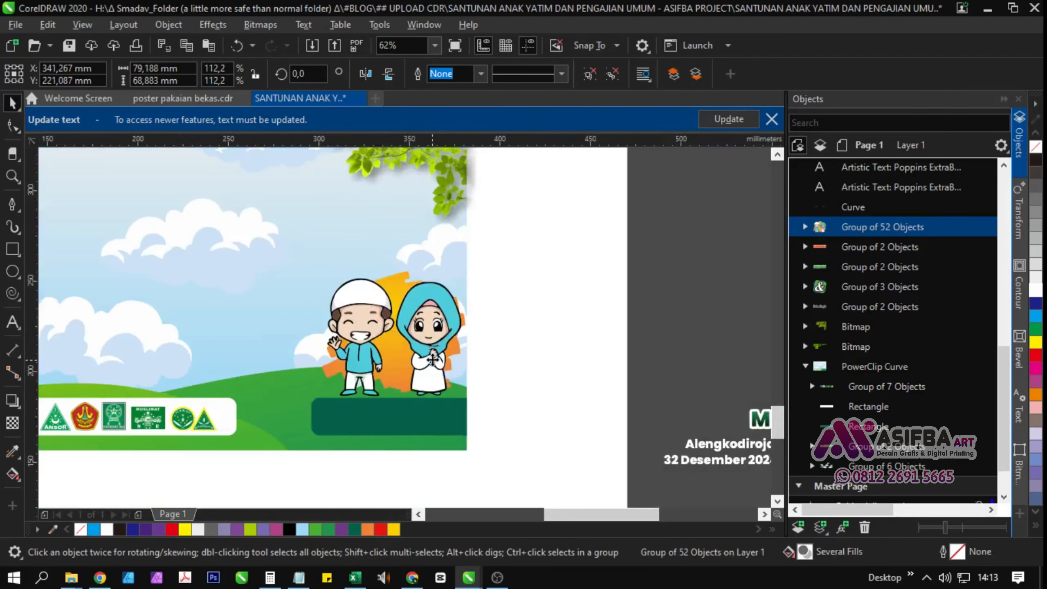
# - PowerClip the cartoon children group inside the sky background
pyautogui.rightClick(433, 358)
pyautogui.click(494, 298)
pyautogui.click(357, 343)
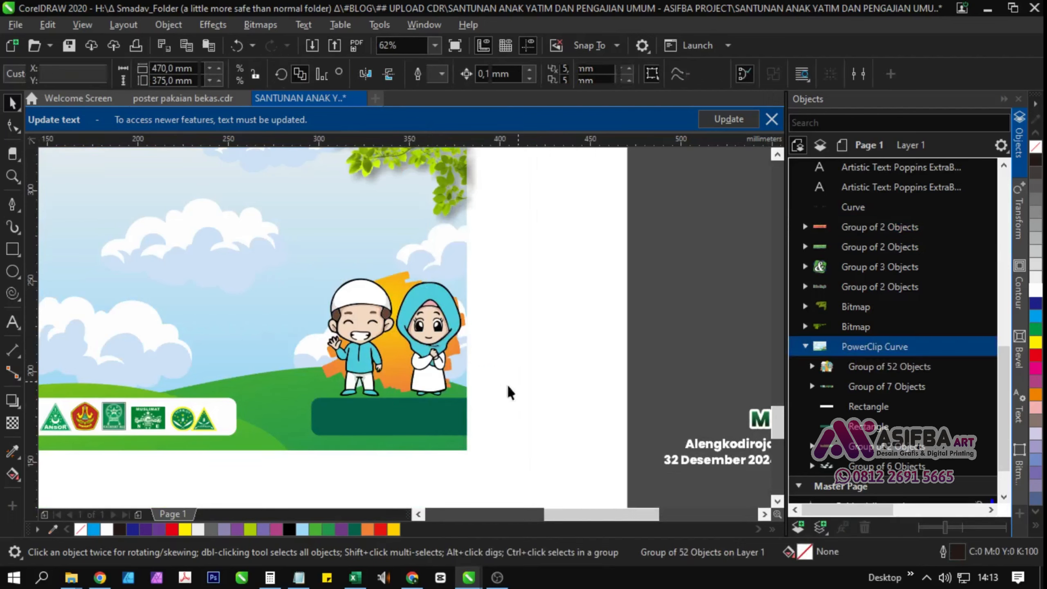
# - Edit the PowerClip contents and bring the dark green rectangle to the front of the clipped objects
pyautogui.click(426, 410)
pyautogui.click(71, 163)
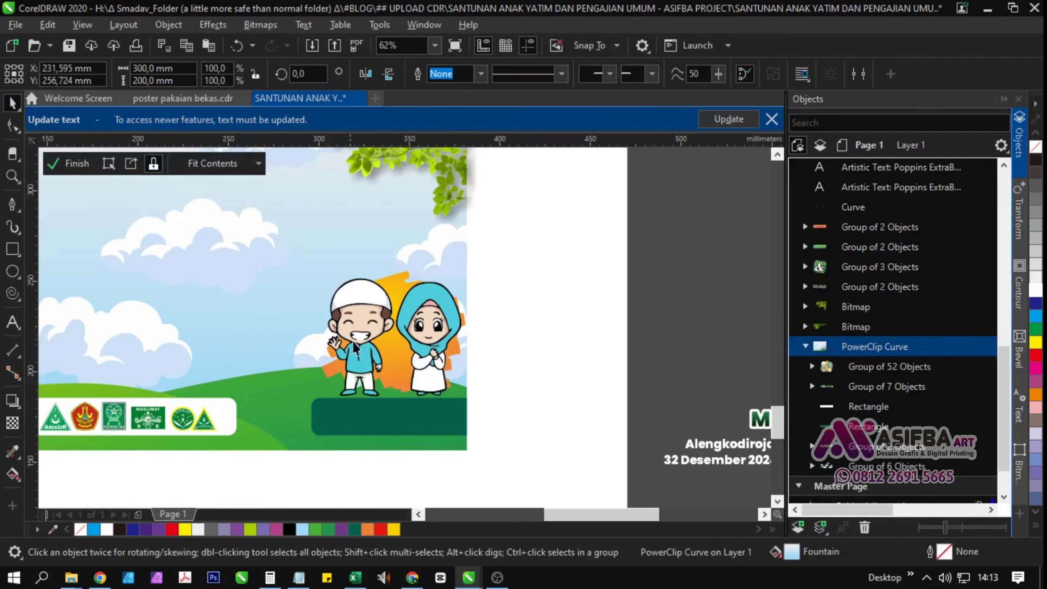
pyautogui.click(395, 420)
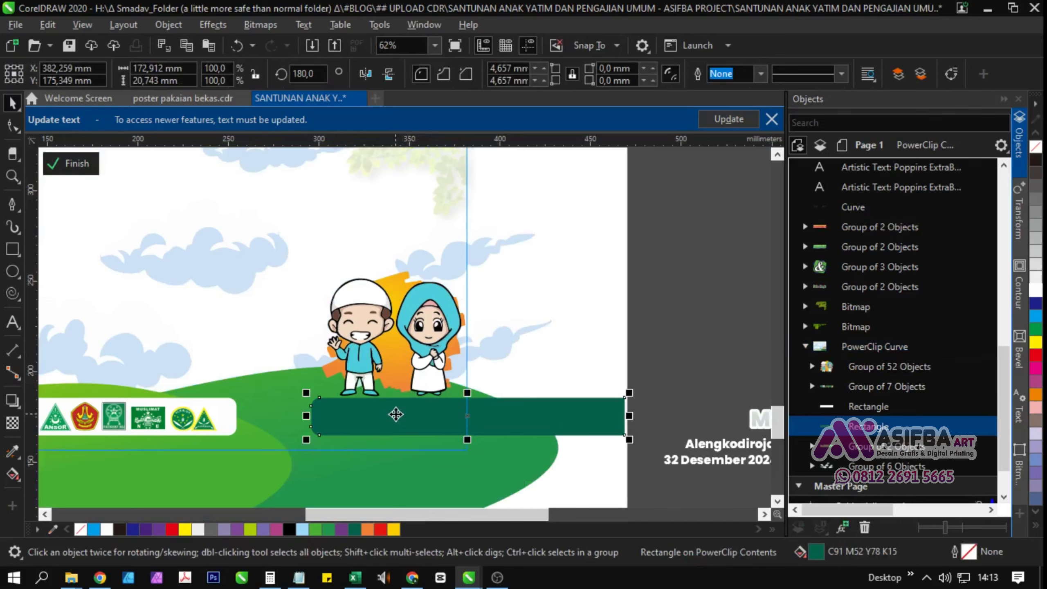
pyautogui.scroll(-2, 396, 413)
pyautogui.hotkey('shift', 'pageup')
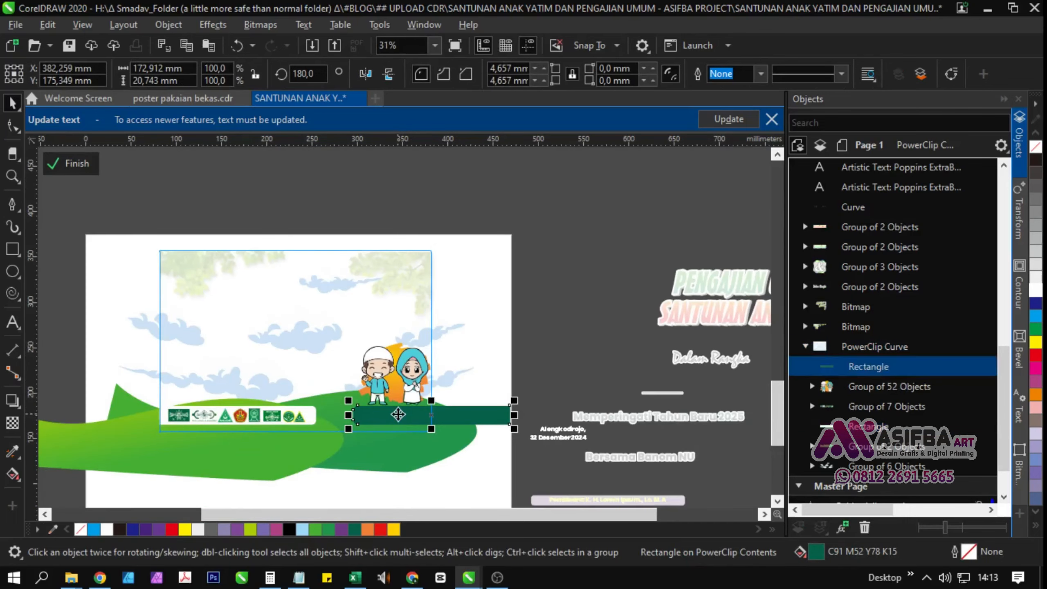
# - Lower the cartoon children group slightly inside the PowerClip so the feet touch the dark green bar, and finish editing the contents
pyautogui.click(411, 389)
pyautogui.scroll(4, 410, 386)
pyautogui.moveTo(411, 405); pyautogui.dragTo(411, 392)
pyautogui.scroll(5, 404, 378)
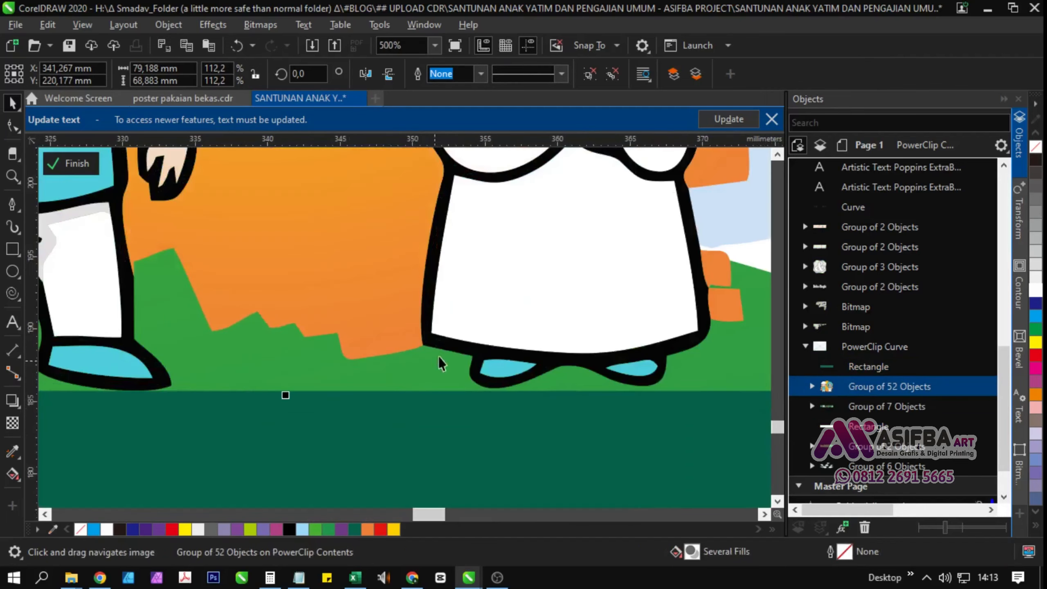
pyautogui.scroll(-6, 458, 344)
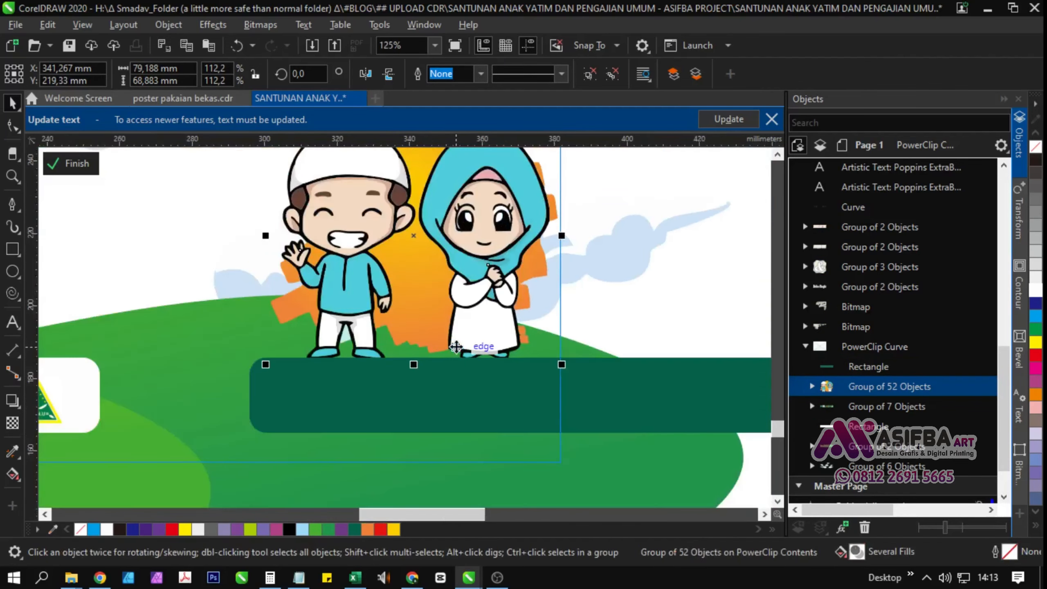
pyautogui.click(190, 235)
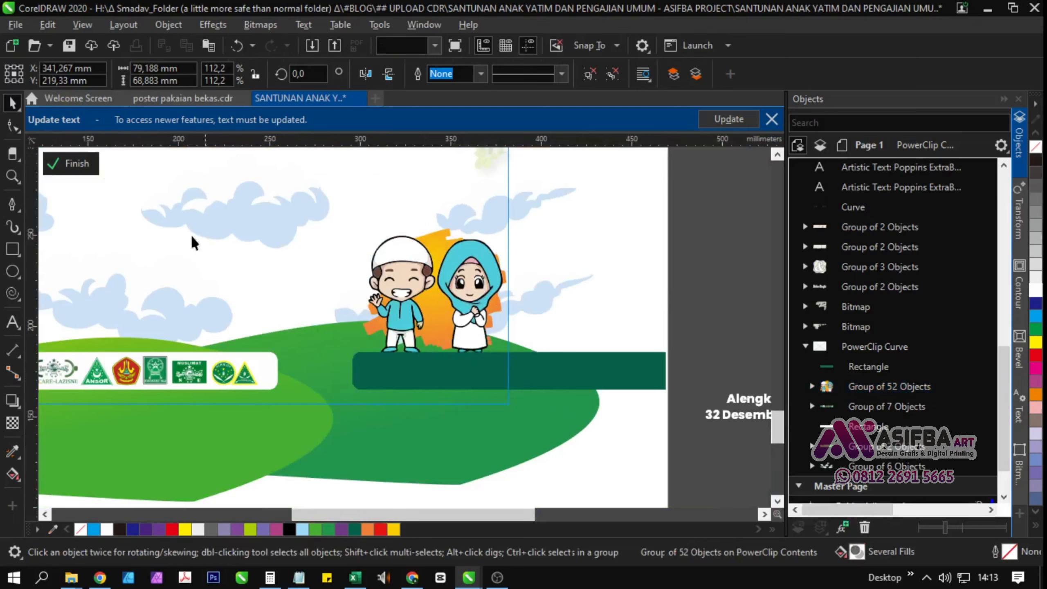
pyautogui.click(82, 163)
pyautogui.scroll(-1, 298, 339)
# - Place "PENGAJIAN UMUM" at the top of the banner with "SANTUNAN ANAK YATIM" below it, and centre the lower title horizontally on the background
pyautogui.moveTo(508, 375); pyautogui.dragTo(497, 384)
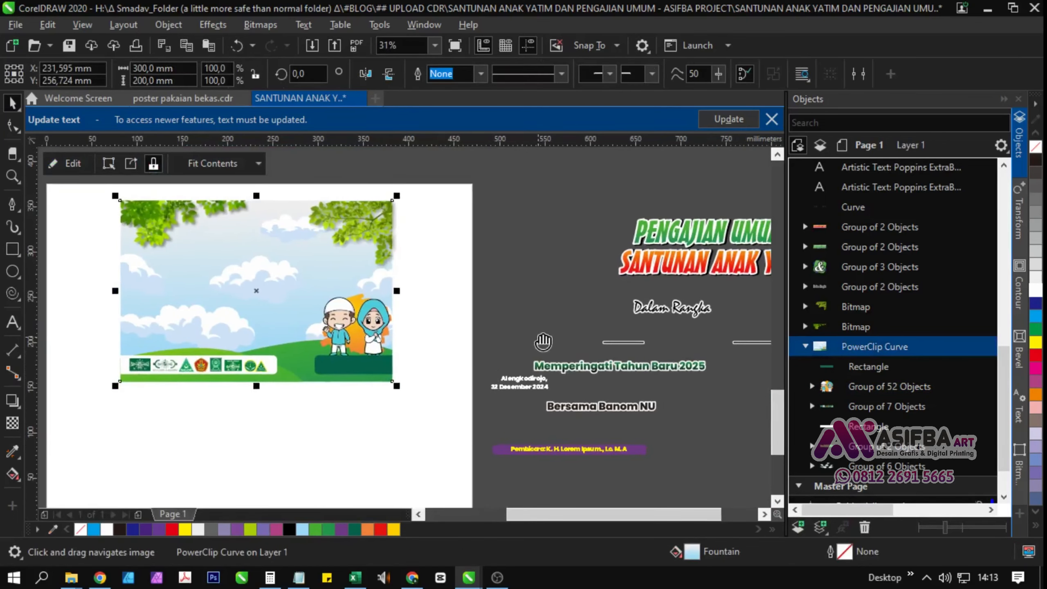
pyautogui.moveTo(543, 341); pyautogui.dragTo(476, 366)
pyautogui.moveTo(627, 259); pyautogui.dragTo(155, 257)
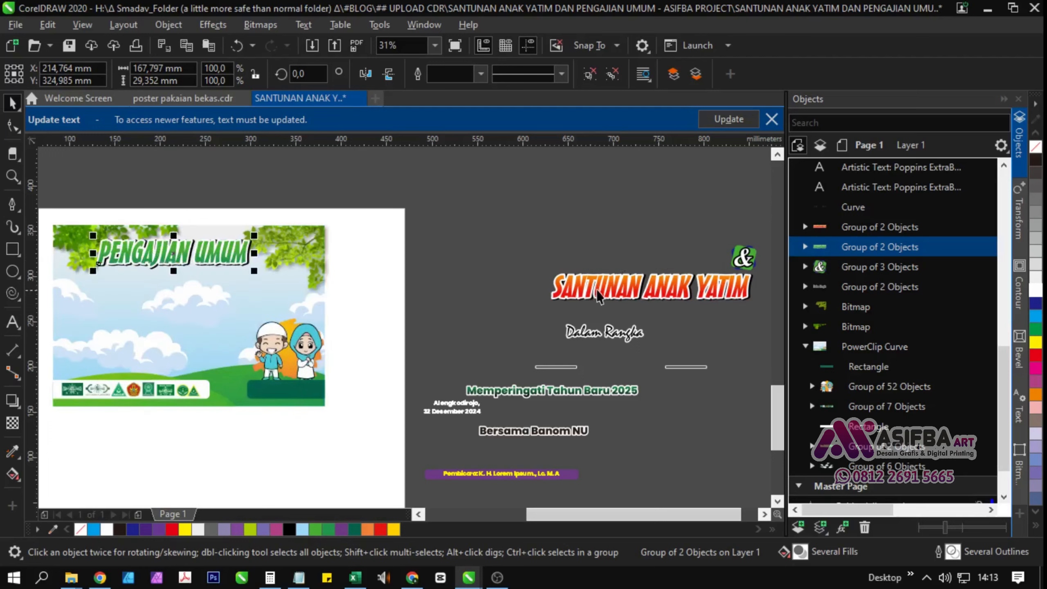
pyautogui.moveTo(596, 290); pyautogui.dragTo(128, 286)
pyautogui.keyDown('shift'); pyautogui.click(161, 330); pyautogui.keyUp('shift')
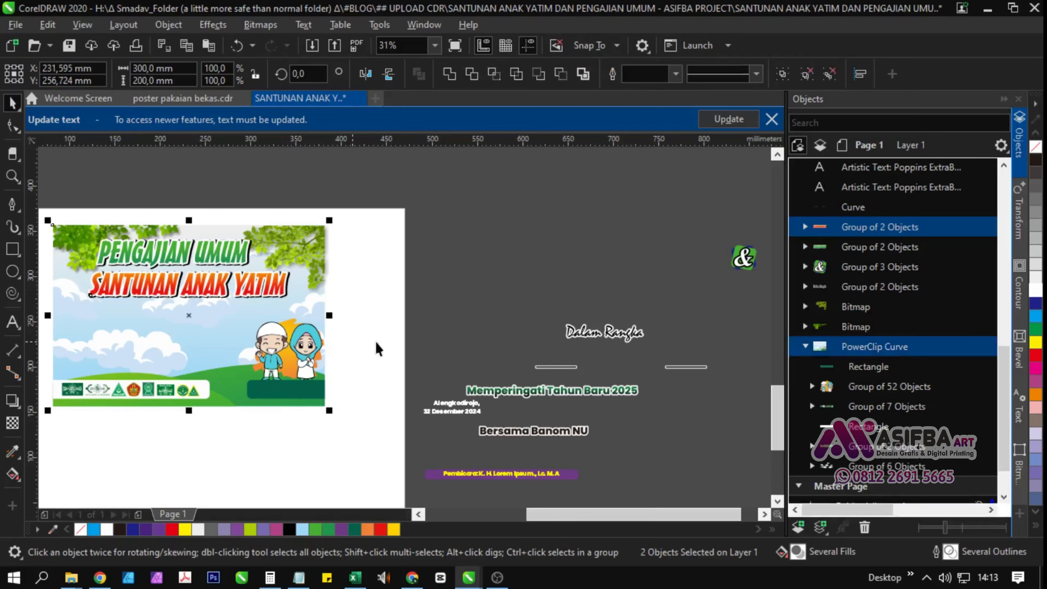
# - Move the "&" badge to the end of "PENGAJIAN UMUM", align their middles and group the two
pyautogui.click(437, 335)
pyautogui.moveTo(746, 259); pyautogui.dragTo(398, 272)
pyautogui.scroll(3, 278, 251)
pyautogui.scroll(-3, 397, 272)
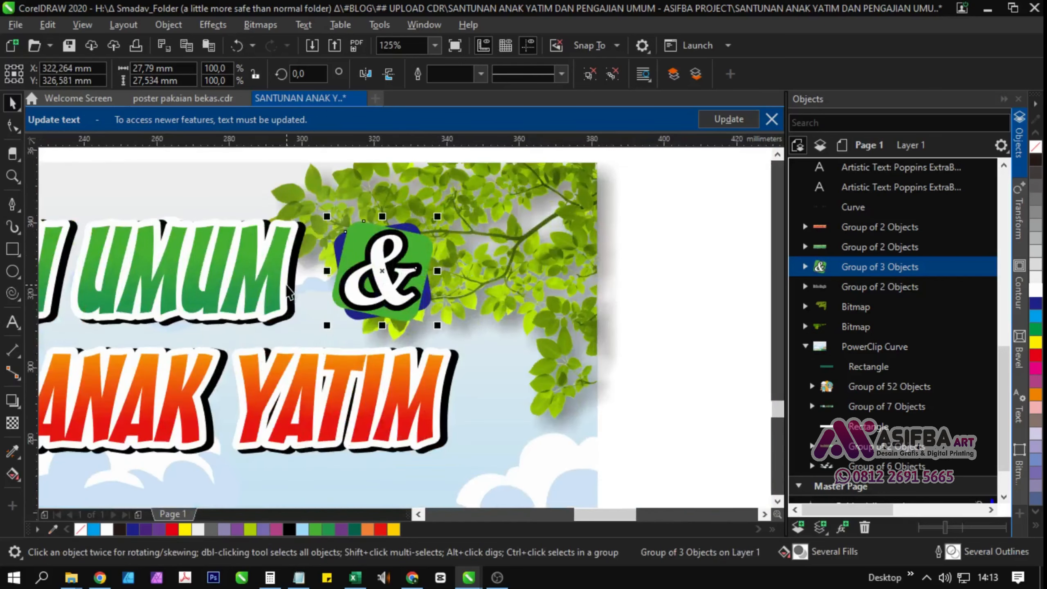
pyautogui.keyDown('shift'); pyautogui.click(265, 285); pyautogui.keyUp('shift')
pyautogui.scroll(-3, 389, 301)
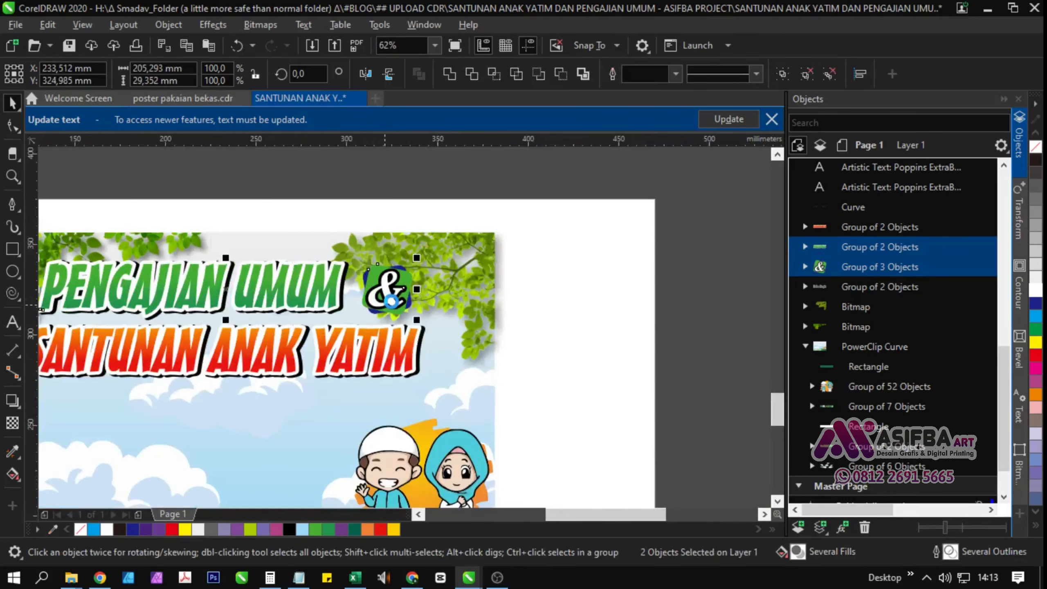
pyautogui.hotkey('ctrl', 'g')
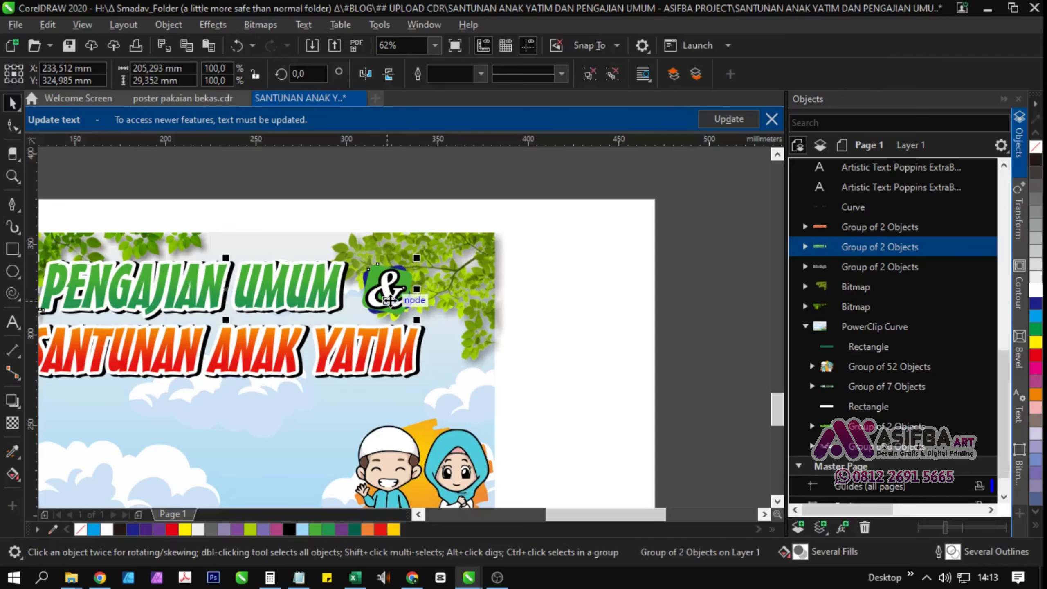
pyautogui.keyDown('shift'); pyautogui.click(435, 342); pyautogui.keyUp('shift')
pyautogui.moveTo(442, 346); pyautogui.dragTo(600, 343)
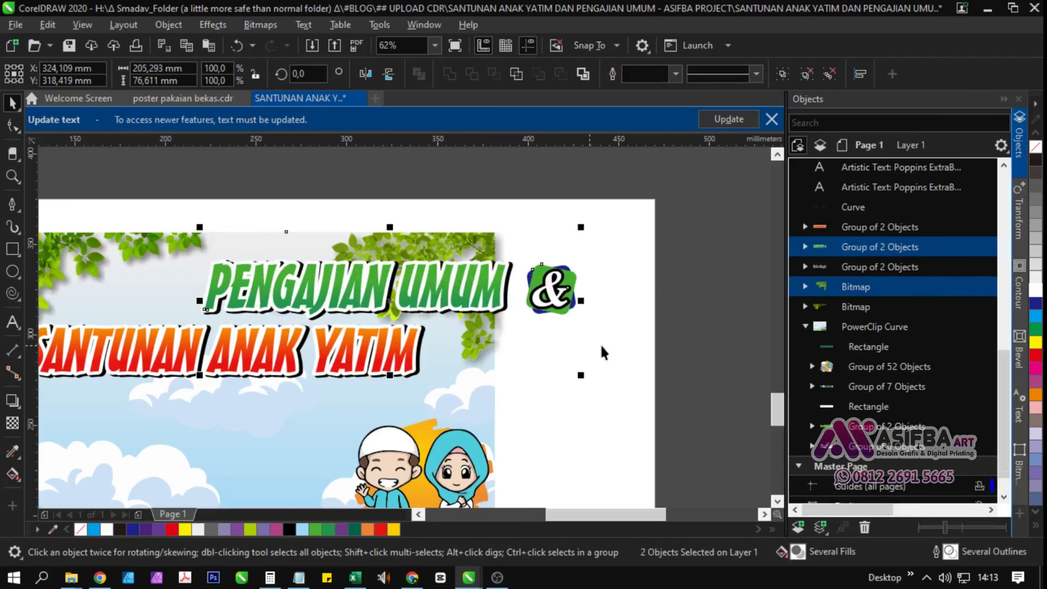
pyautogui.scroll(-3, 602, 344)
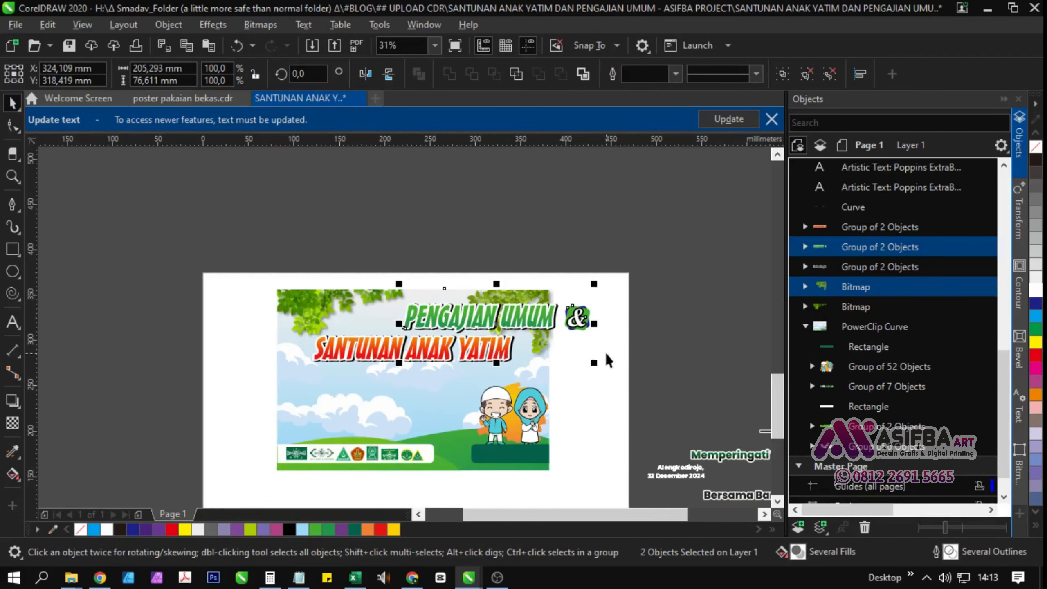
pyautogui.hotkey('ctrl', 'z')
# - Centre the grouped "PENGAJIAN UMUM &" title horizontally on the sky background
pyautogui.click(617, 376)
pyautogui.click(495, 324)
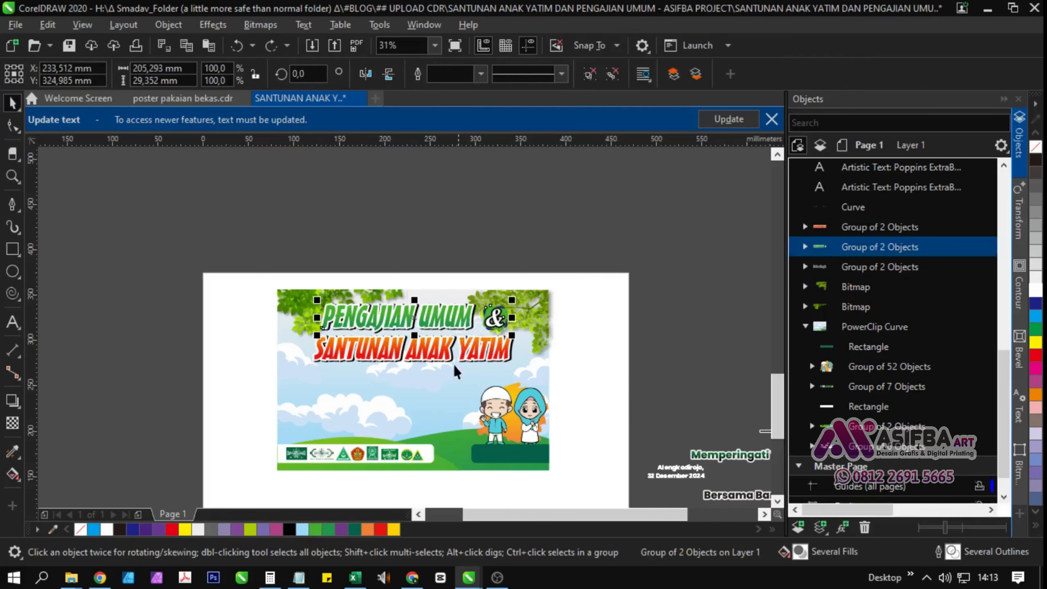
pyautogui.keyDown('shift'); pyautogui.click(438, 379); pyautogui.keyUp('shift')
pyautogui.click(655, 401)
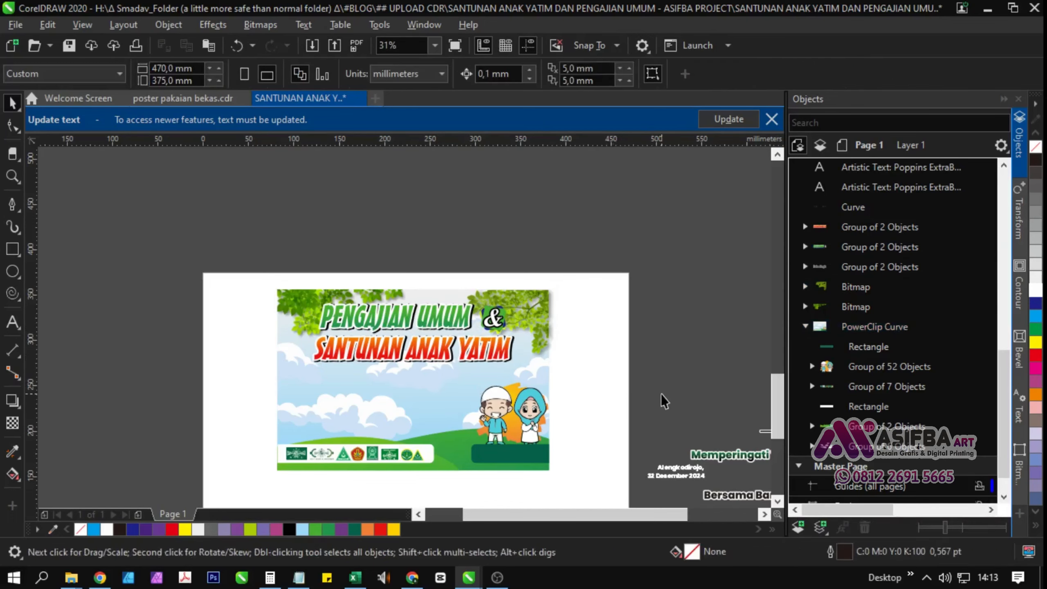
# - Place the "Dalam Rangka" text below the "SANTUNAN ANAK YATIM" title and centre it horizontally on the background
pyautogui.moveTo(661, 398); pyautogui.dragTo(445, 354)
pyautogui.moveTo(606, 362); pyautogui.dragTo(196, 337)
pyautogui.keyDown('shift'); pyautogui.click(206, 357); pyautogui.keyUp('shift')
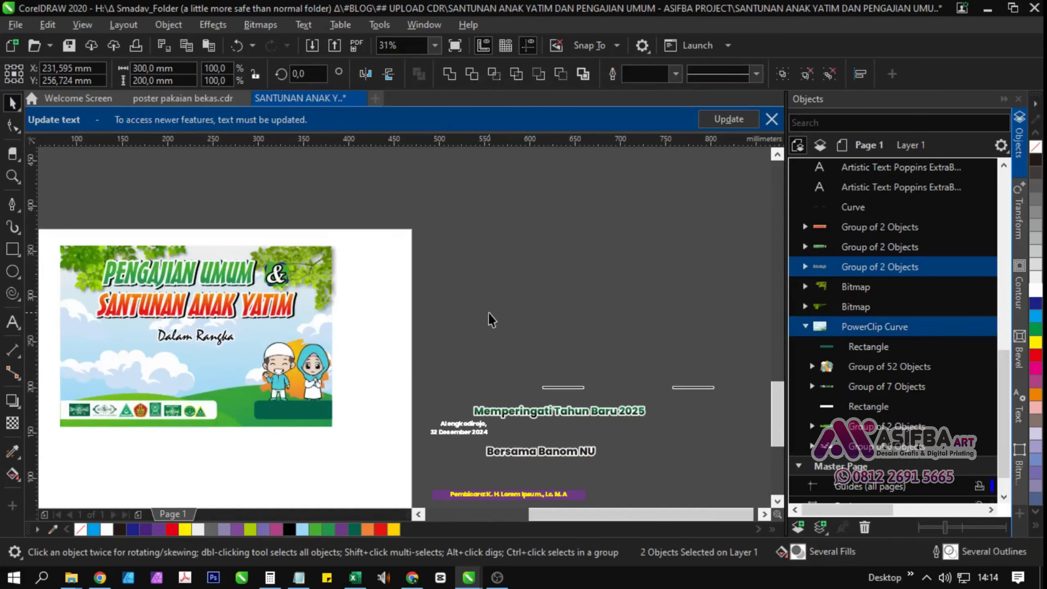
# - Move the pair of divider lines to either side of "Dalam Rangka" and centre them horizontally on the background
pyautogui.click(544, 387)
pyautogui.moveTo(551, 388); pyautogui.dragTo(122, 332)
pyautogui.scroll(2, 129, 343)
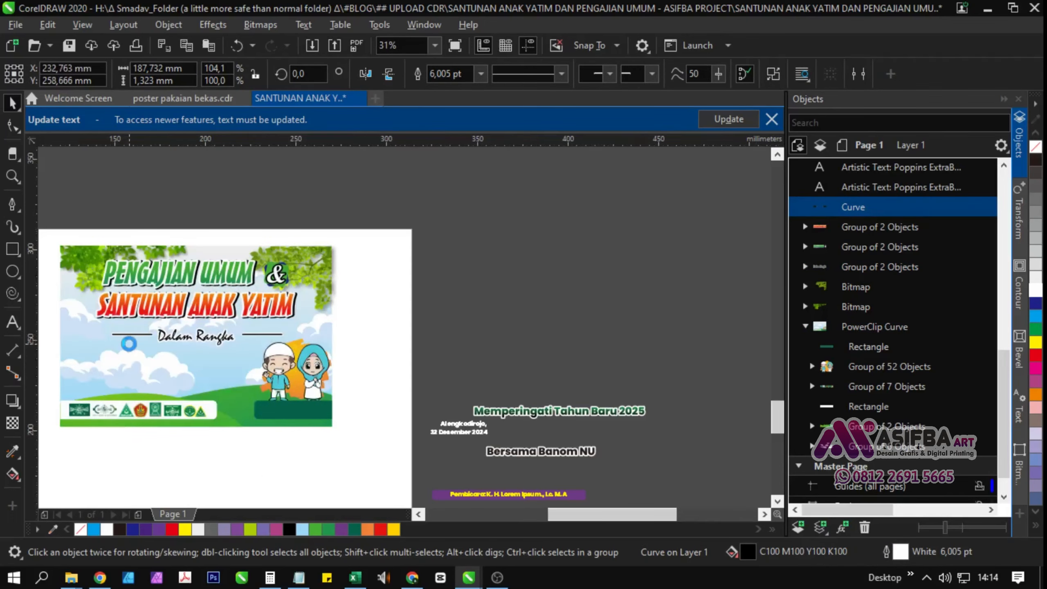
pyautogui.keyDown('shift'); pyautogui.click(178, 362); pyautogui.keyUp('shift')
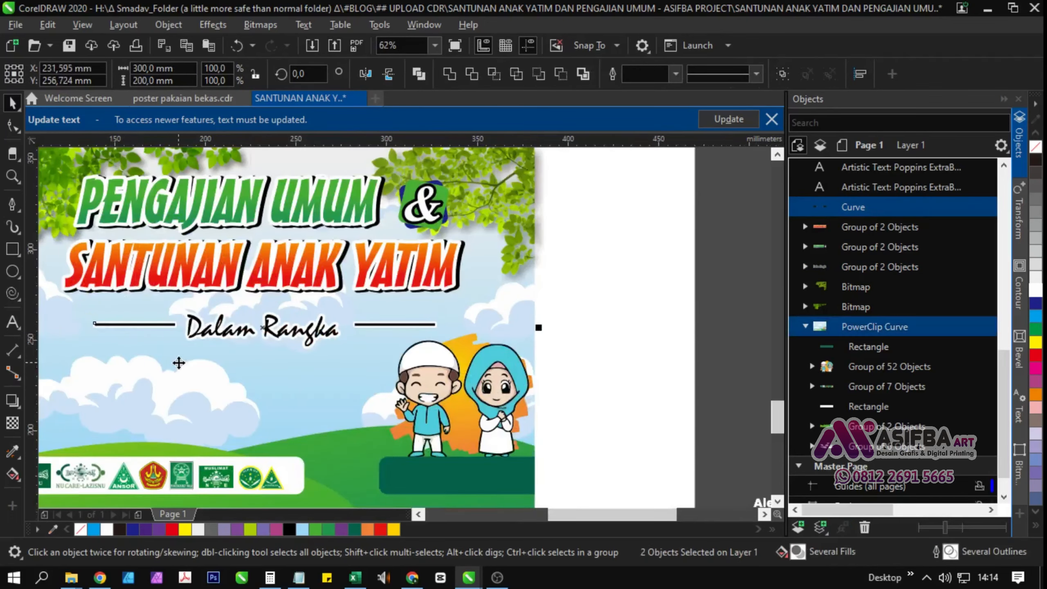
pyautogui.click(611, 329)
# - Position "Dalam Rangka" evenly between the divider lines and align its middle with them
pyautogui.click(326, 338)
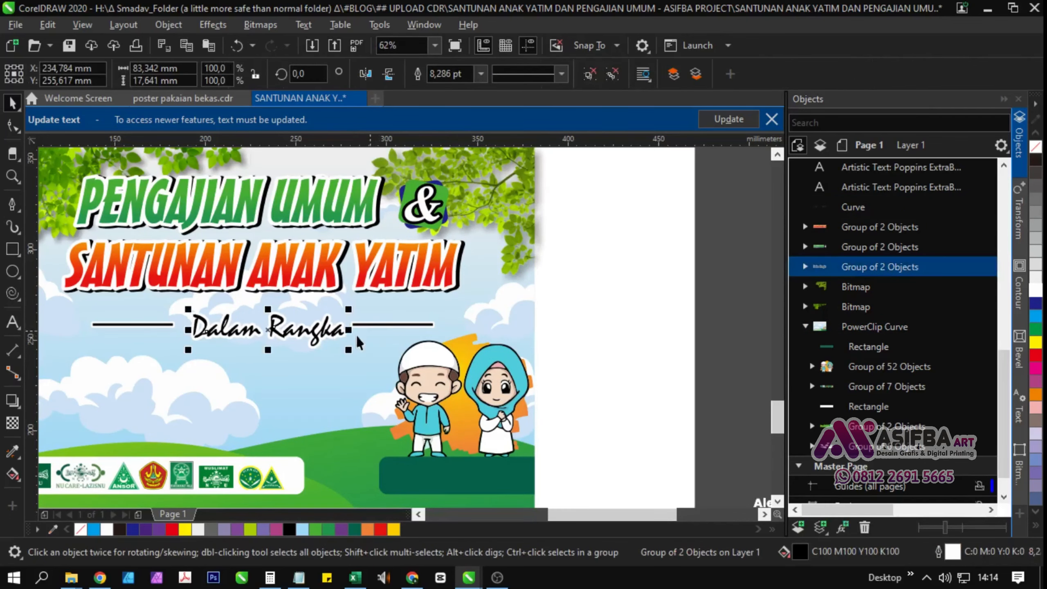
pyautogui.keyDown('shift'); pyautogui.click(383, 325); pyautogui.keyUp('shift')
pyautogui.press('e')
pyautogui.scroll(-1, 385, 325)
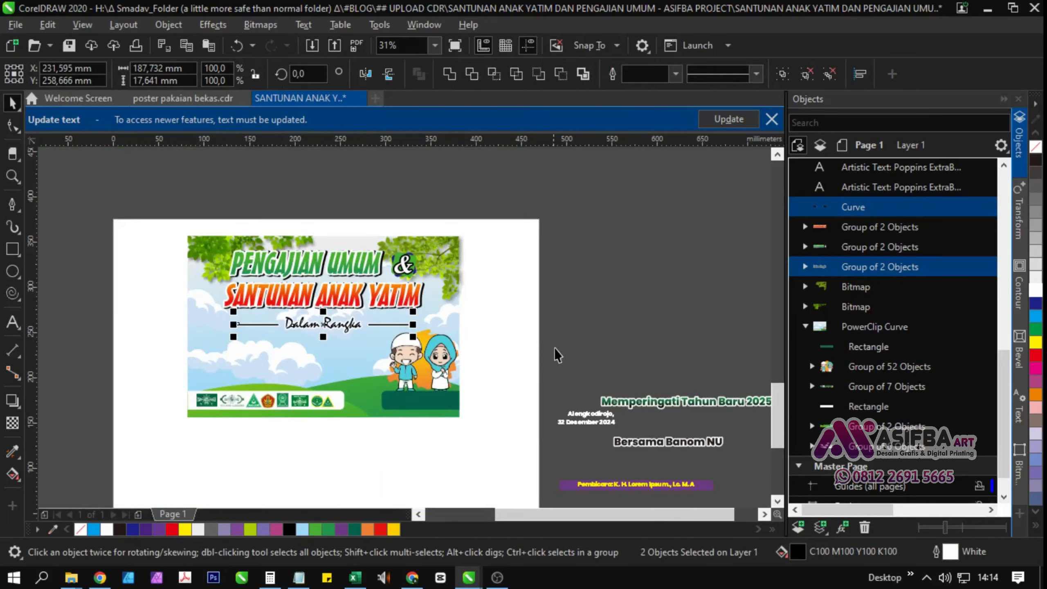
# - Move the "Memperingati Tahun Baru 2025" text below the "Dalam Rangka" line, beside the cartoon children
pyautogui.click(578, 346)
pyautogui.moveTo(594, 357); pyautogui.dragTo(523, 333)
pyautogui.moveTo(589, 379); pyautogui.dragTo(203, 326)
pyautogui.scroll(3, 196, 326)
pyautogui.scroll(-3, 203, 326)
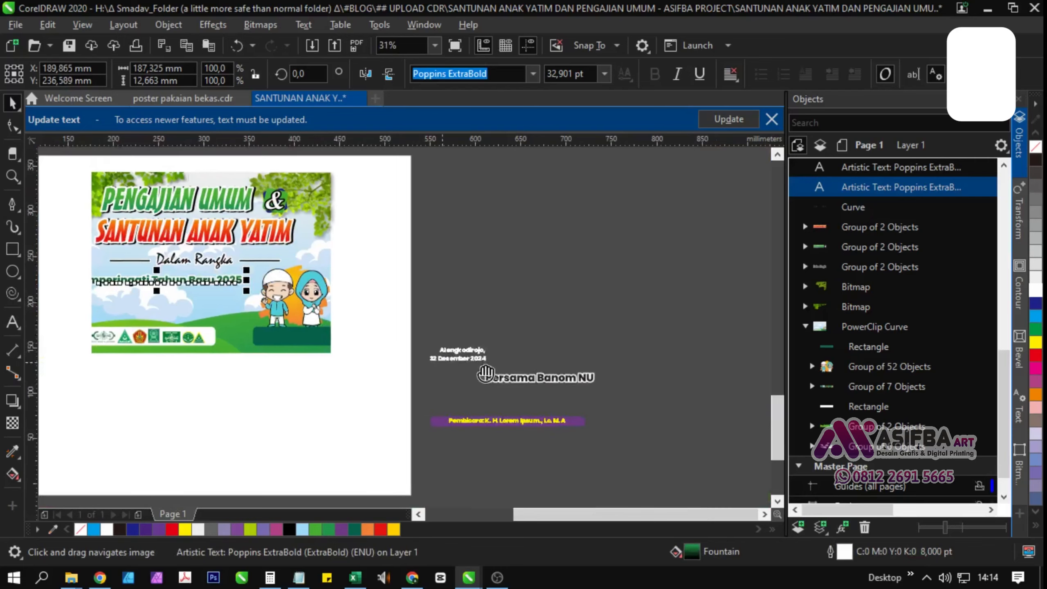
# - Place "Bersama Banom NU" directly below "Memperingati Tahun Baru 2025" and centre it horizontally on that text
pyautogui.moveTo(485, 373); pyautogui.dragTo(181, 313)
pyautogui.keyDown('shift'); pyautogui.click(214, 292); pyautogui.keyUp('shift')
pyautogui.scroll(3, 214, 291)
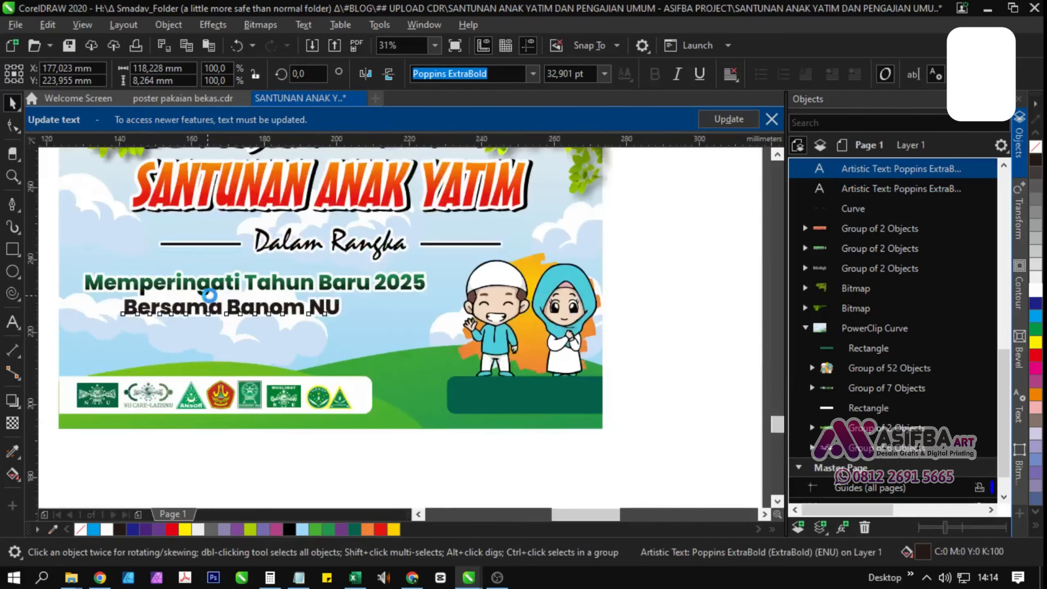
pyautogui.scroll(-1, 231, 282)
pyautogui.moveTo(233, 280); pyautogui.dragTo(83, 221)
pyautogui.scroll(-1, 140, 233)
# - Move the purple speaker bar below "Bersama Banom NU" and centre it horizontally on that text
pyautogui.click(453, 364)
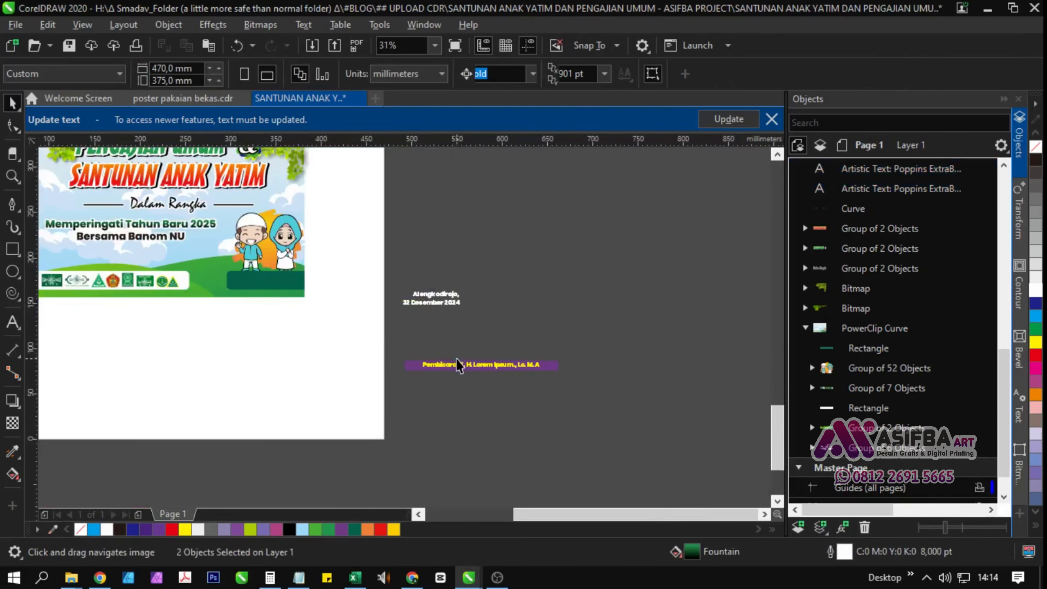
pyautogui.moveTo(454, 364); pyautogui.dragTo(198, 294)
pyautogui.scroll(2, 247, 276)
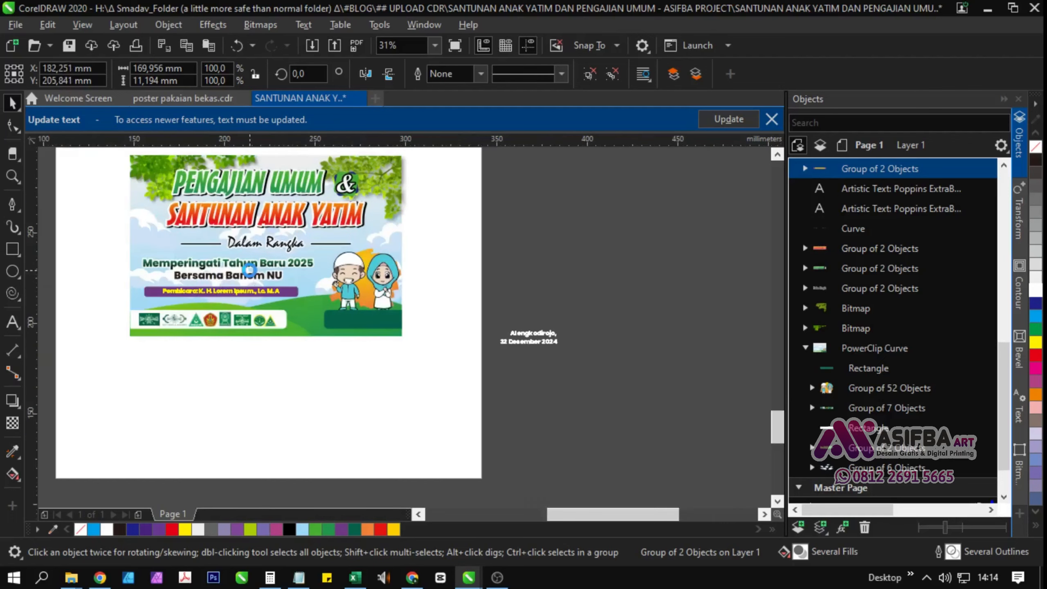
pyautogui.keyDown('shift'); pyautogui.click(255, 279); pyautogui.keyUp('shift')
pyautogui.scroll(-1, 255, 281)
pyautogui.press('c')
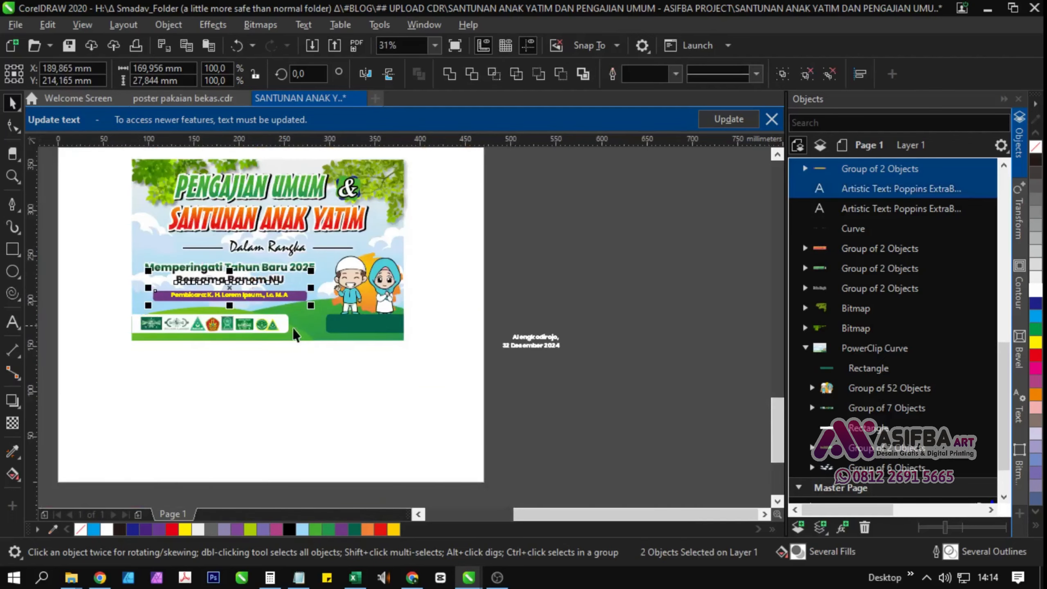
# - Move the white "Alengkodirojo, 32 Desember 2024" text onto the dark green bar in the banner's lower right
pyautogui.click(315, 362)
pyautogui.scroll(1, 560, 336)
pyautogui.moveTo(555, 357); pyautogui.dragTo(228, 315)
pyautogui.scroll(3, 229, 312)
pyautogui.scroll(-2, 475, 329)
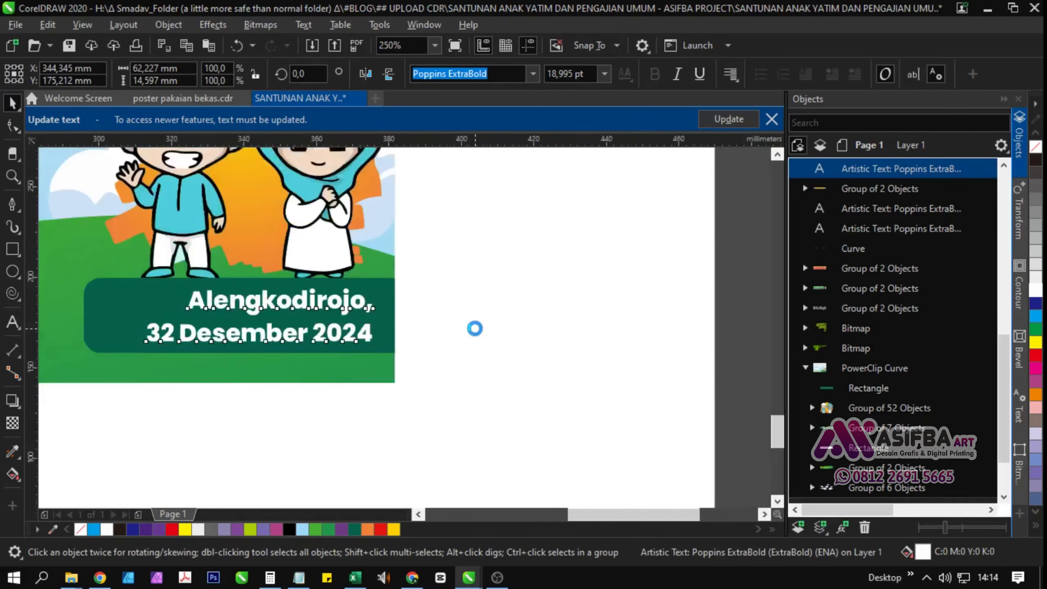
pyautogui.click(509, 326)
# - Group the "Memperingati Tahun Baru 2025" and "Bersama Banom NU" text lines
pyautogui.moveTo(229, 184); pyautogui.dragTo(390, 371)
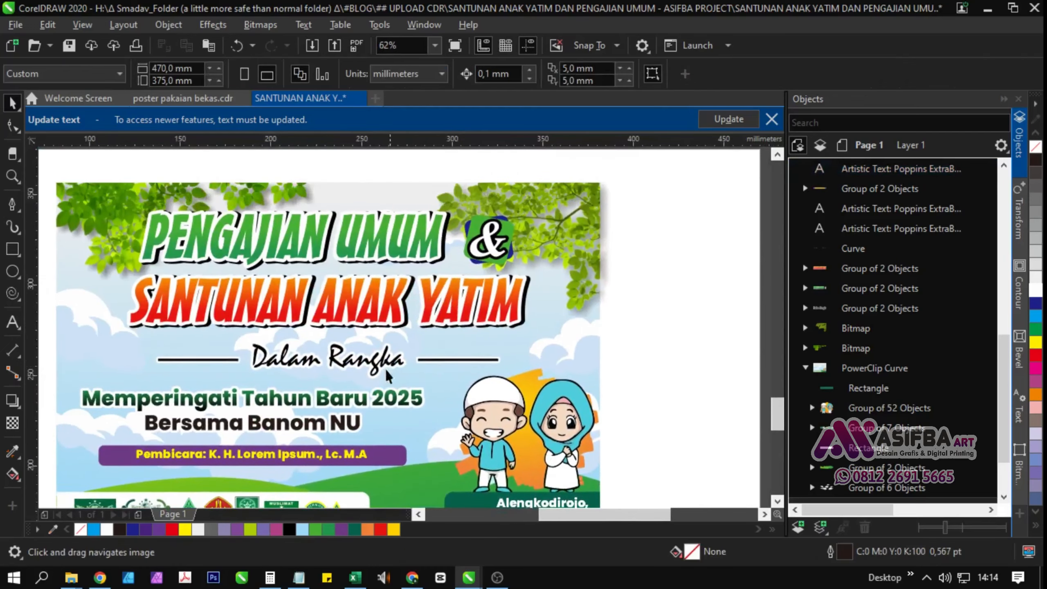
pyautogui.moveTo(338, 392); pyautogui.dragTo(363, 330)
pyautogui.click(349, 334)
pyautogui.keyDown('shift'); pyautogui.click(344, 362); pyautogui.keyUp('shift')
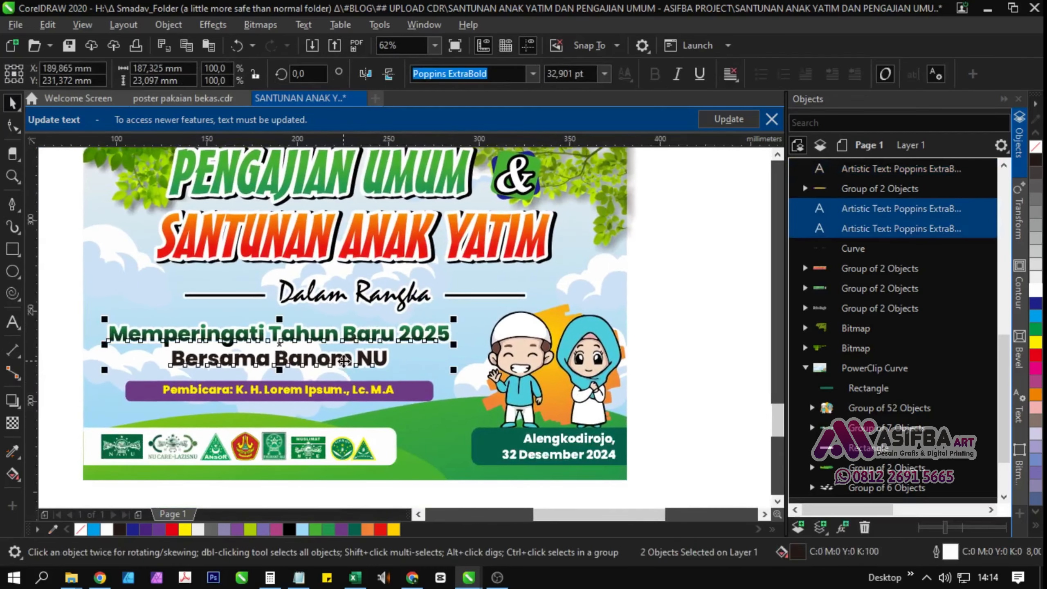
pyautogui.hotkey('ctrl', 'g')
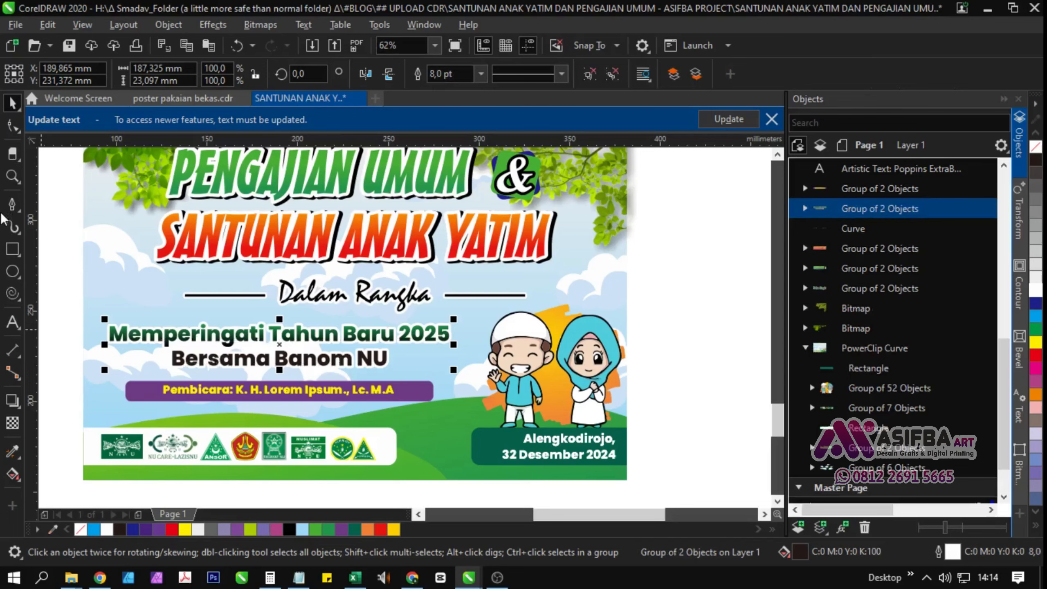
# - Add a preset Multiply drop shadow to the grouped text lines and shorten its offset to about 1.2 mm right and 0.8 mm down
pyautogui.click(12, 400)
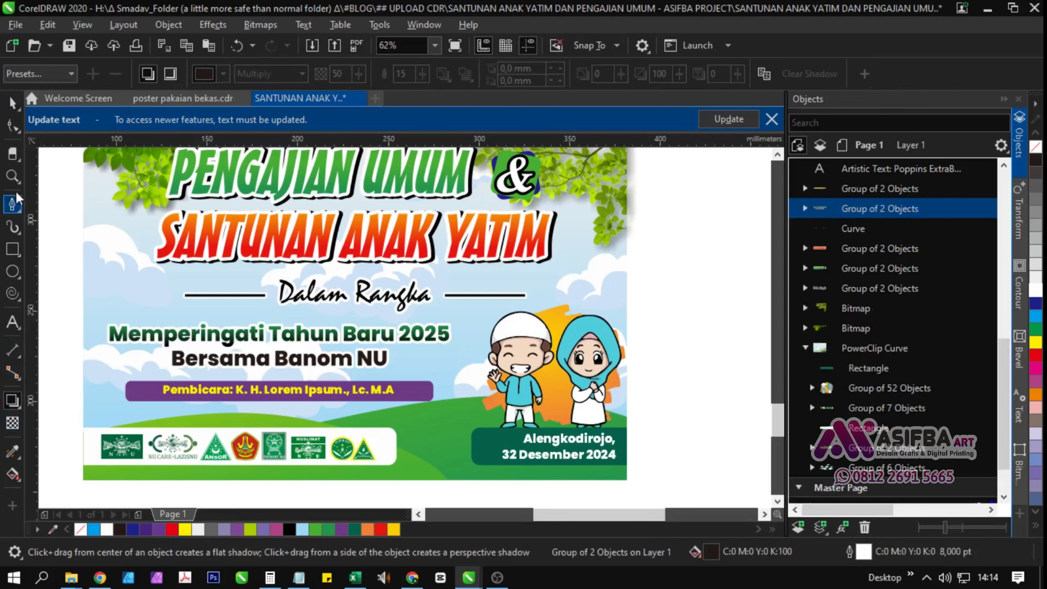
pyautogui.click(36, 78)
pyautogui.click(33, 107)
pyautogui.scroll(3, 331, 383)
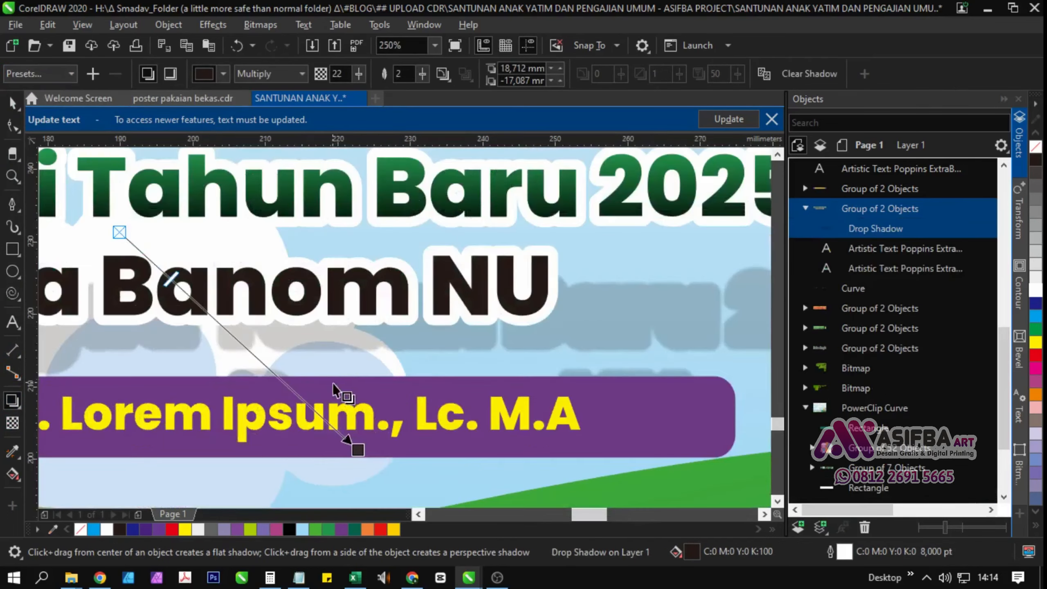
pyautogui.moveTo(360, 450); pyautogui.dragTo(268, 332)
pyautogui.scroll(-5, 330, 348)
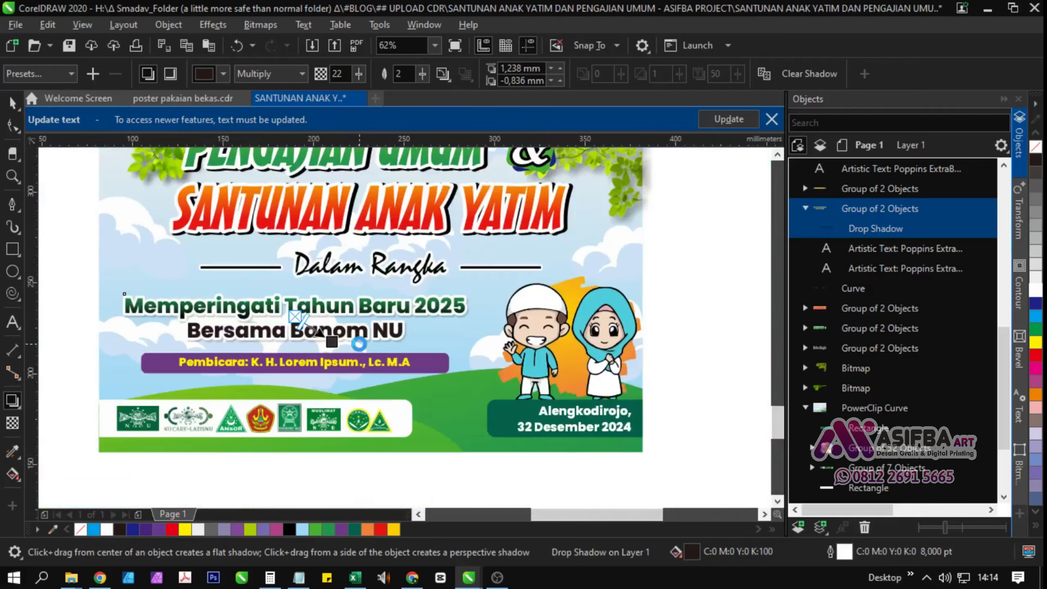
pyautogui.press('space')
pyautogui.click(389, 487)
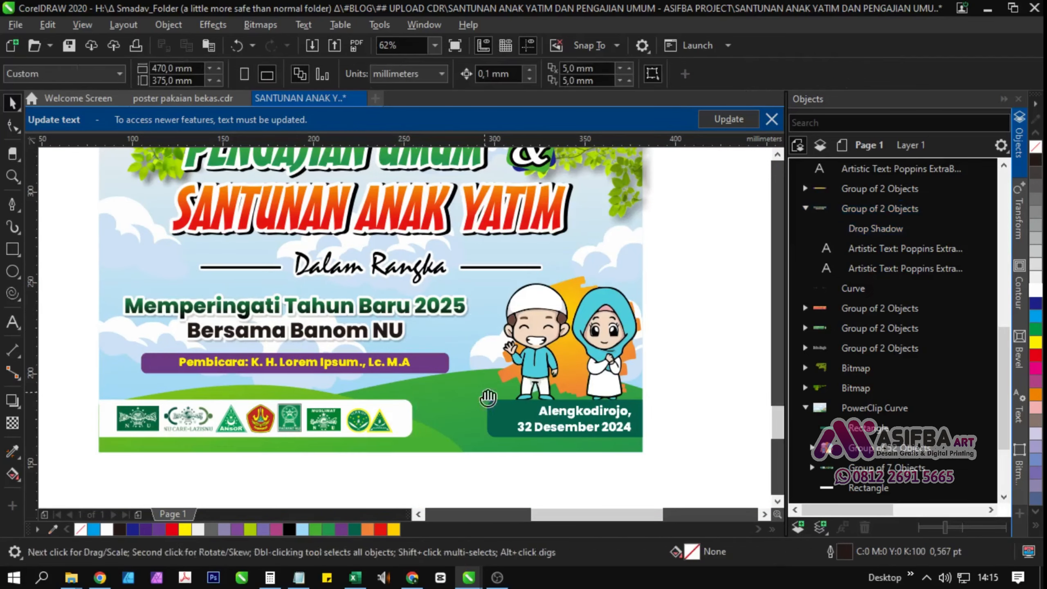
# - Ungroup the "PENGAJIAN UMUM" title from its "&" badge and select the title text alone
pyautogui.scroll(-3, 393, 390)
pyautogui.moveTo(527, 453); pyautogui.dragTo(50, 222)
pyautogui.click(434, 51)
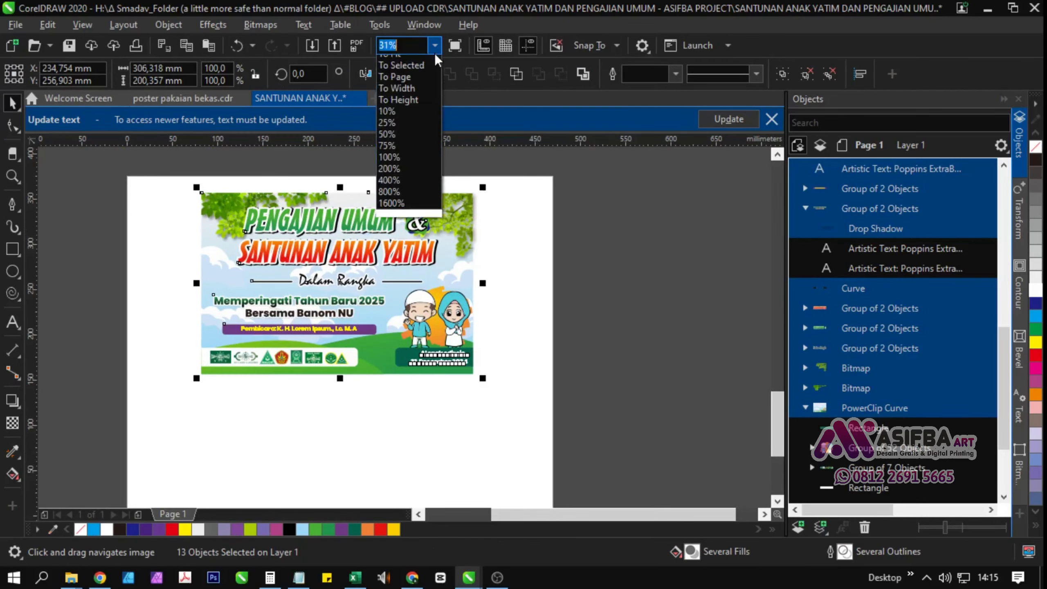
pyautogui.click(430, 70)
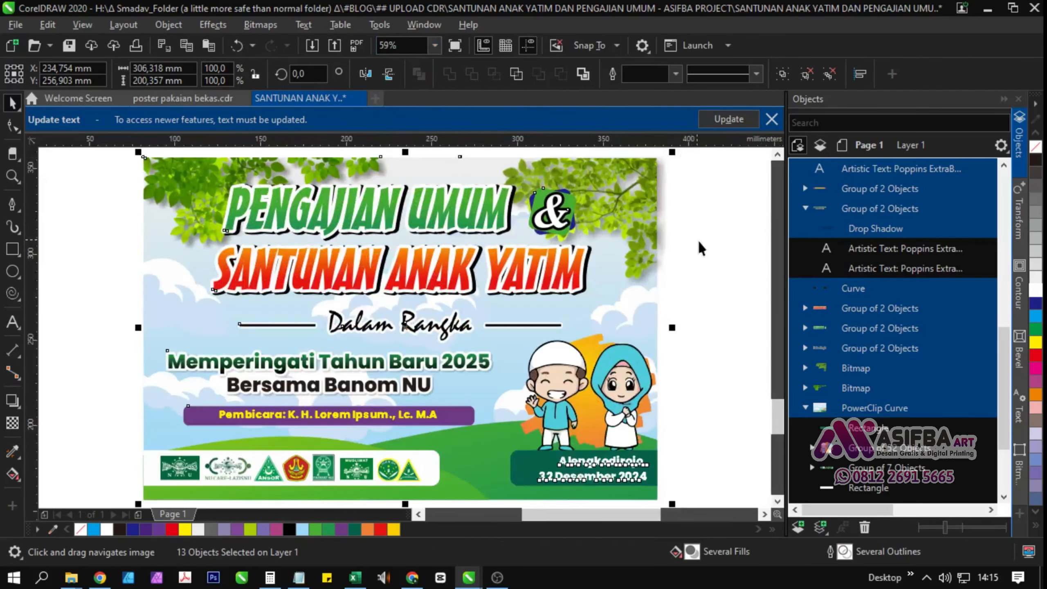
pyautogui.click(699, 240)
pyautogui.click(445, 193)
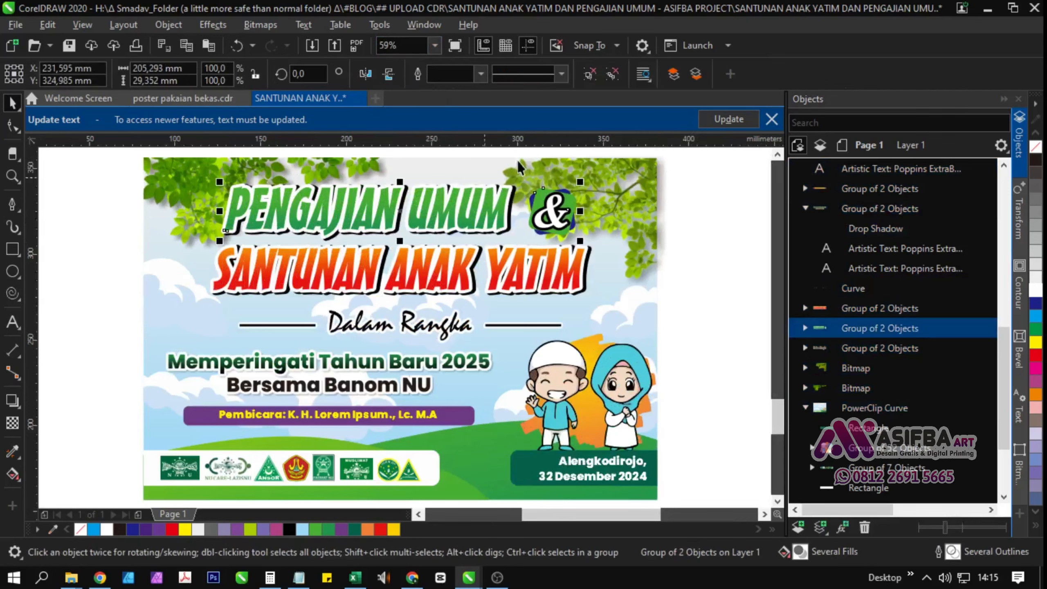
pyautogui.click(589, 74)
pyautogui.click(466, 223)
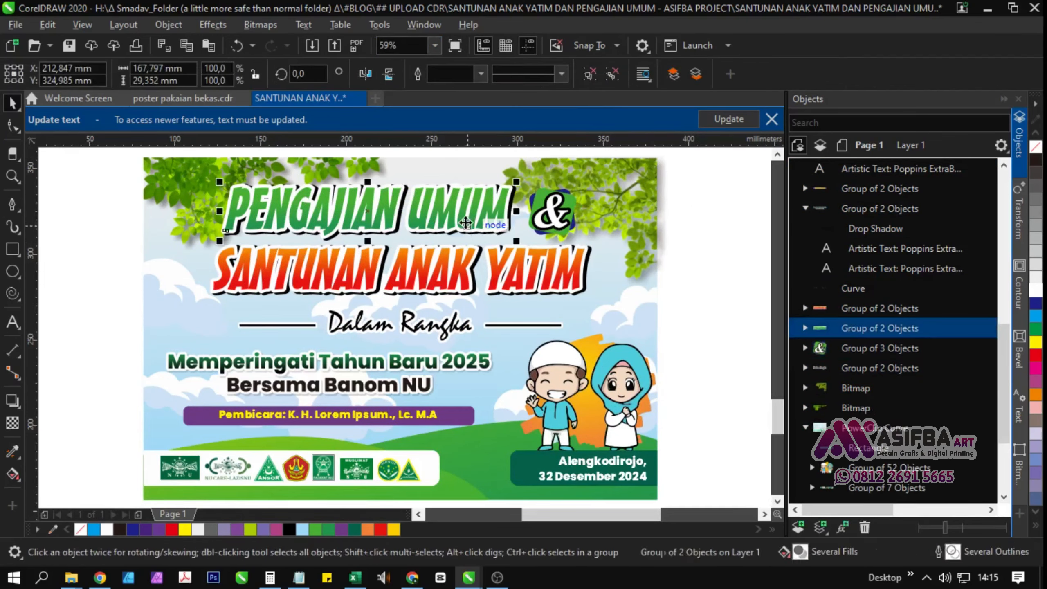
# - Try a dark blue and a cyan fill on the "PENGAJIAN UMUM" title and undo both
pyautogui.click(1035, 303)
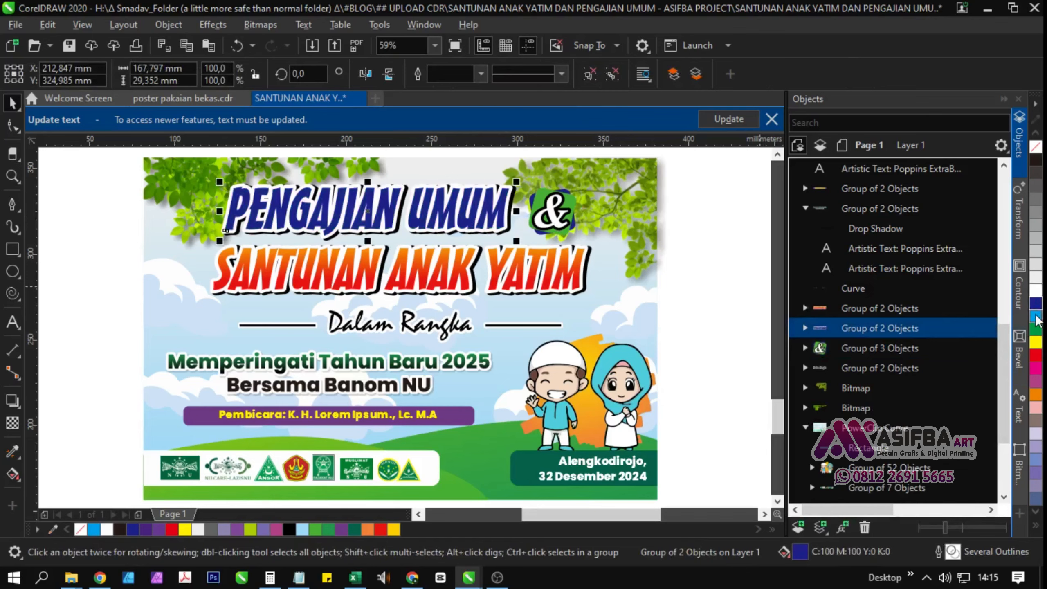
pyautogui.click(1036, 317)
pyautogui.hotkey('ctrl', 'z')
pyautogui.hotkey('ctrl', 'z')
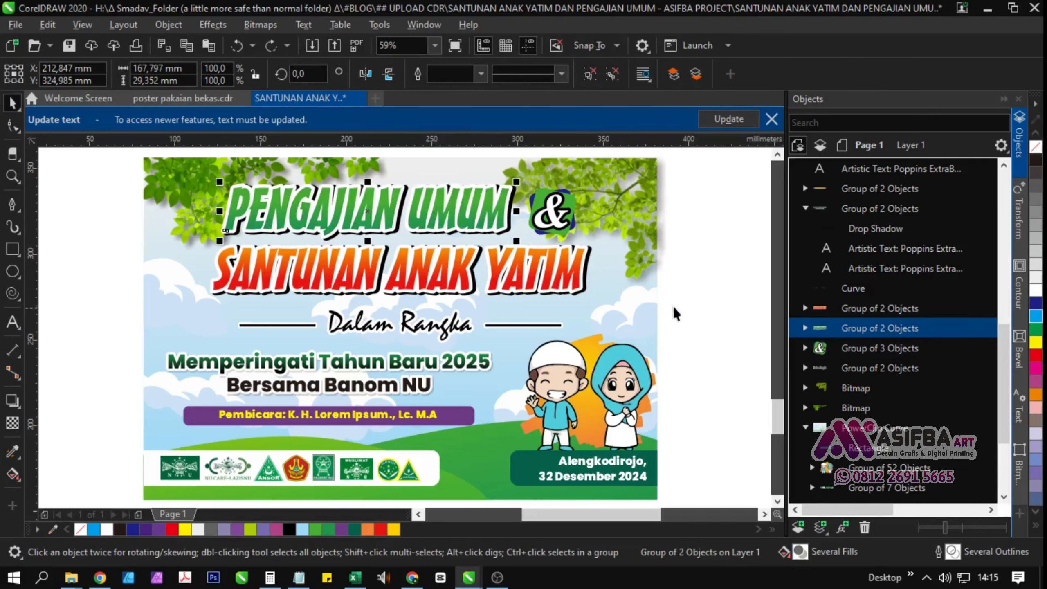
pyautogui.click(702, 278)
# - Try applying copied attributes to the green square of the "&" badge with the Attributes Eyedropper and undo it
pyautogui.scroll(3, 589, 200)
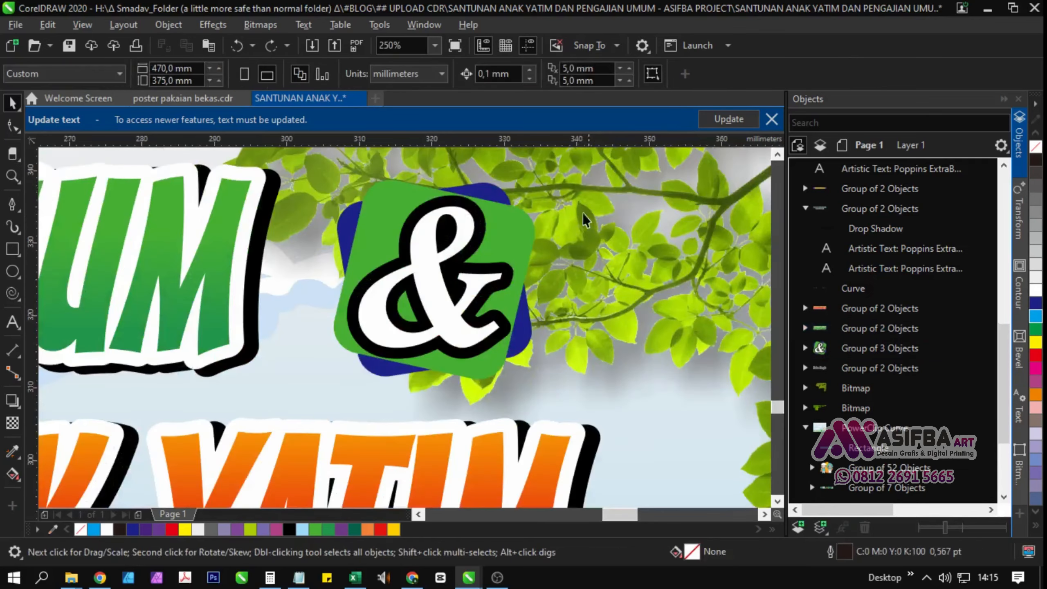
pyautogui.moveTo(581, 218); pyautogui.dragTo(434, 239)
pyautogui.scroll(-2, 433, 243)
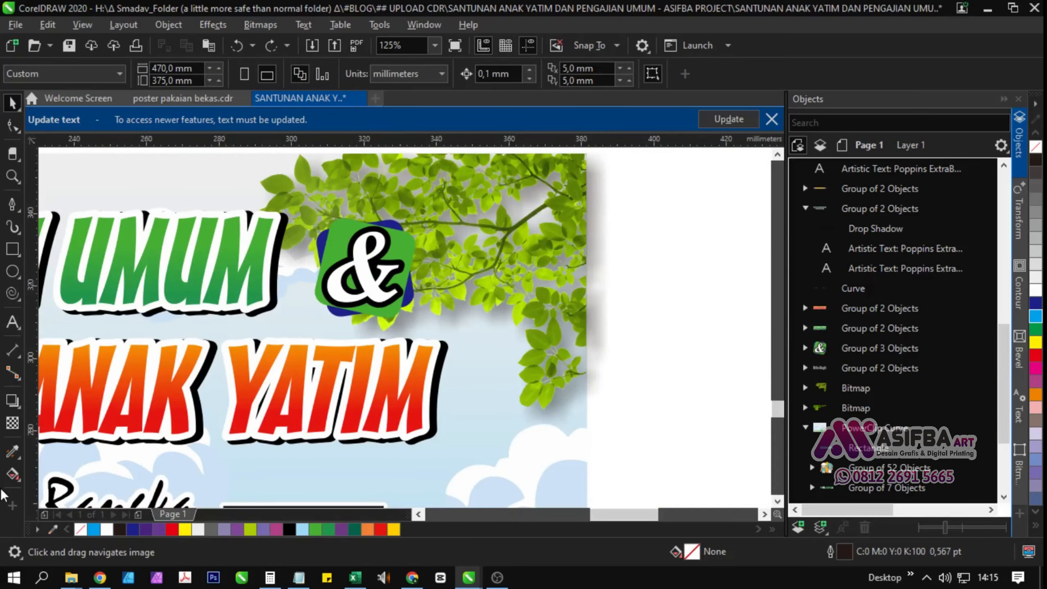
pyautogui.click(9, 454)
pyautogui.scroll(2, 346, 334)
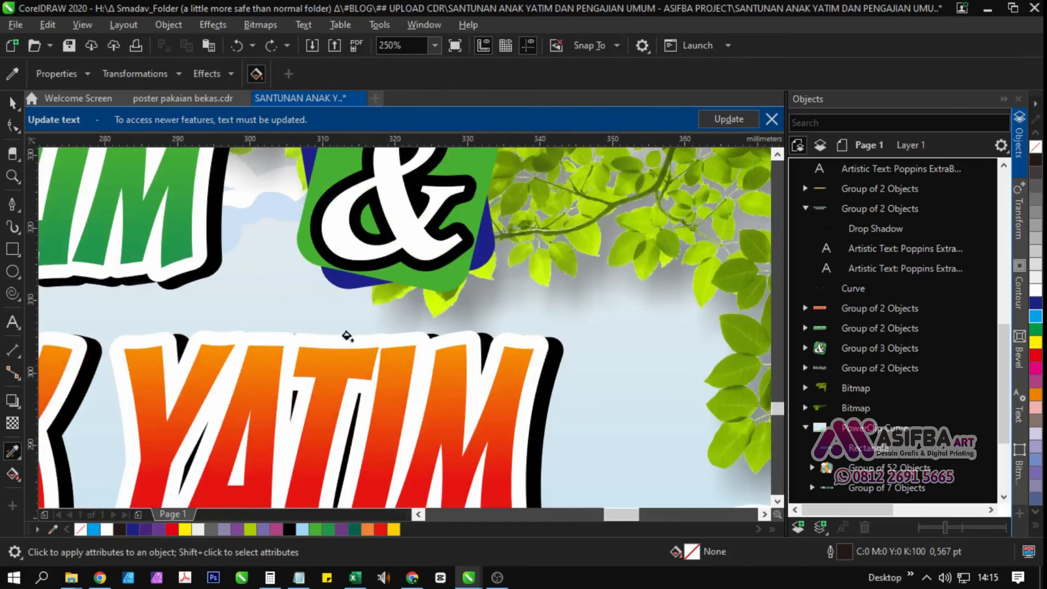
pyautogui.click(423, 279)
pyautogui.hotkey('ctrl', 'z')
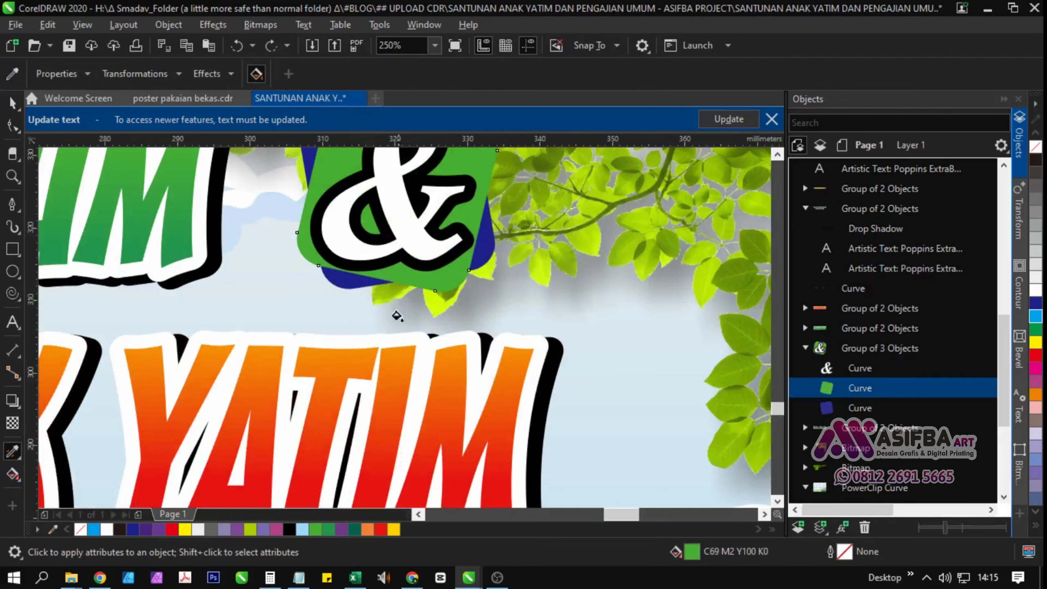
# - Try copying the orange-red gradient of "YATIM" onto the blue square behind the "&" badge and undo it
pyautogui.press('shift')
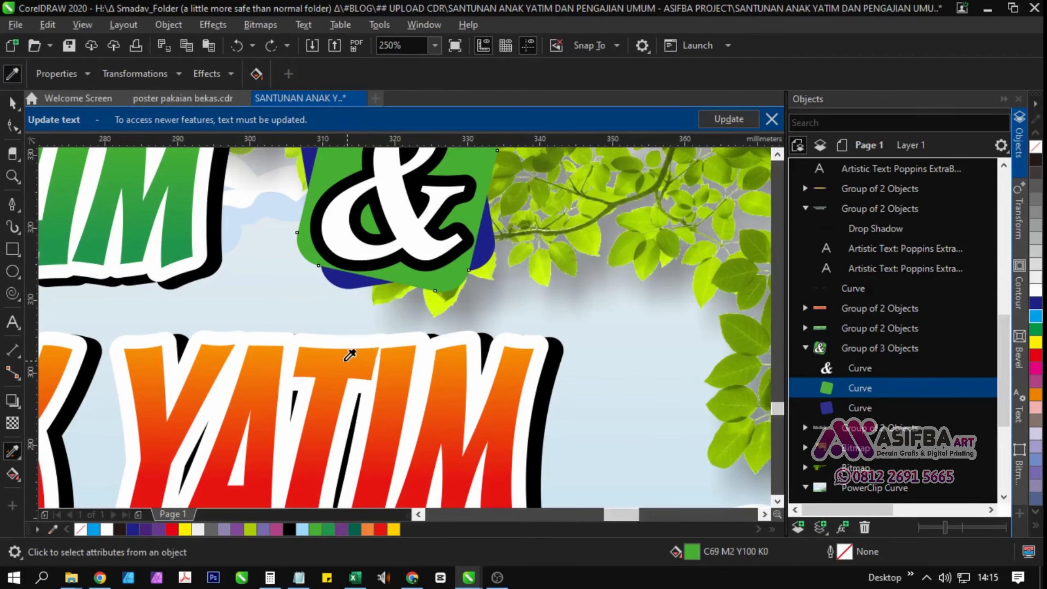
pyautogui.click(269, 377)
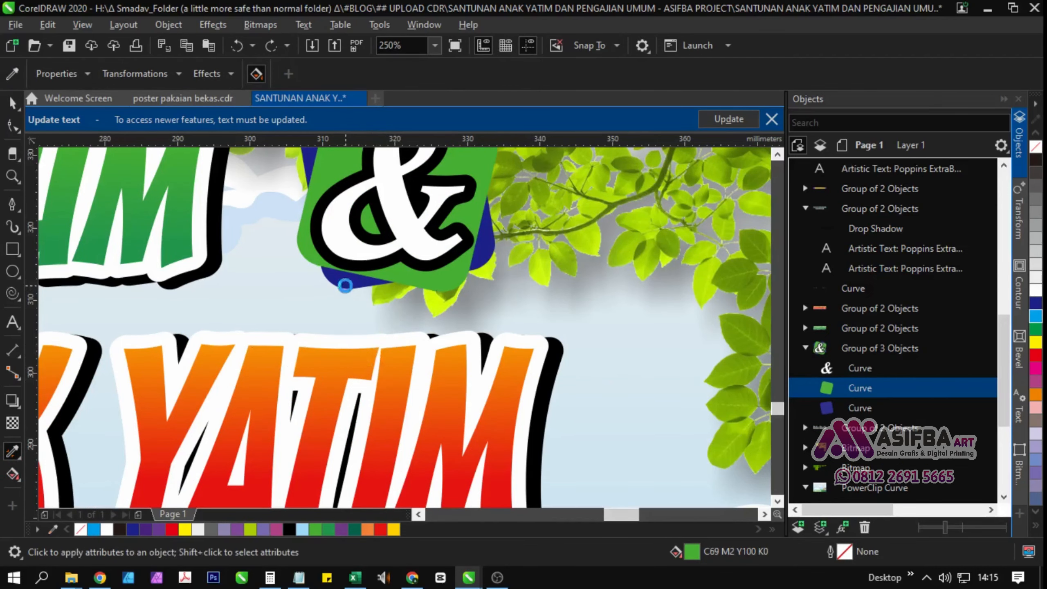
pyautogui.click(346, 285)
pyautogui.scroll(-2, 346, 285)
pyautogui.scroll(2, 408, 253)
pyautogui.hotkey('ctrl', 'z')
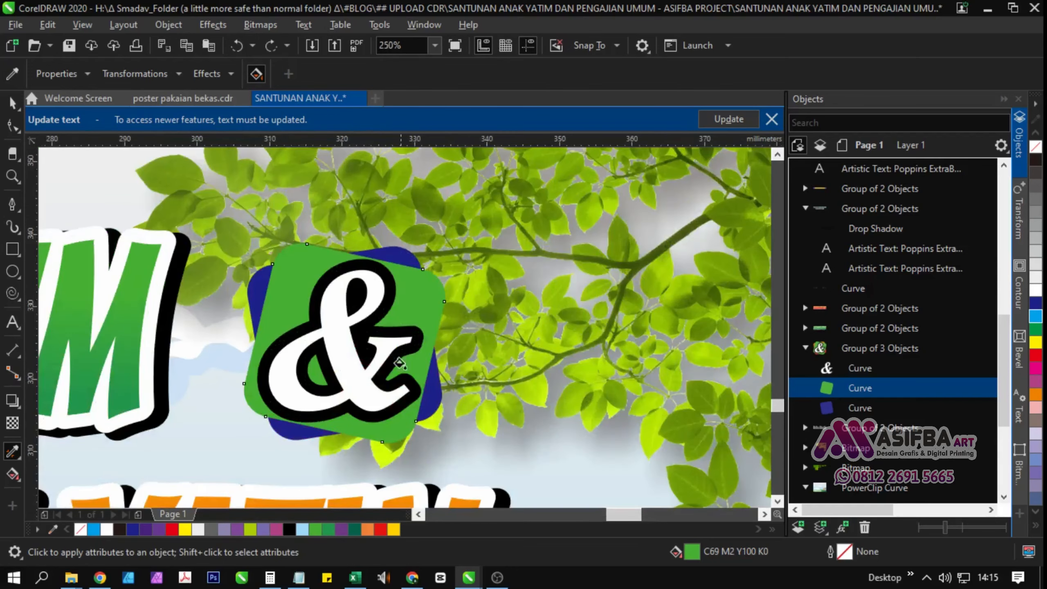
# - Try the sampled title attributes on the "&" character of the badge and undo it
pyautogui.scroll(-2, 408, 253)
pyautogui.scroll(2, 454, 271)
pyautogui.scroll(-2, 424, 322)
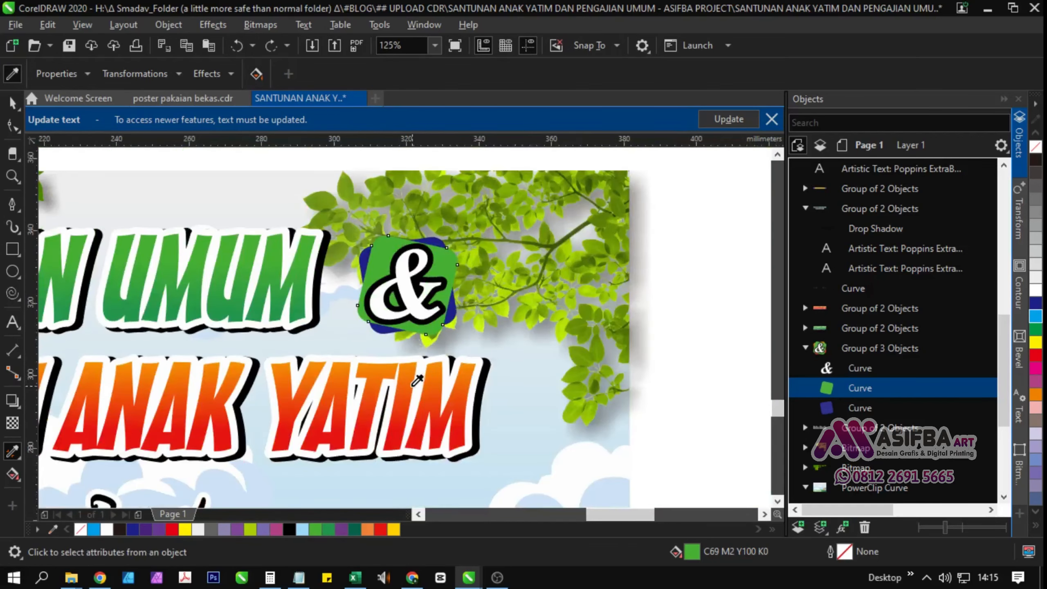
pyautogui.click(408, 299)
pyautogui.hotkey('ctrl', 'z')
pyautogui.press('shift')
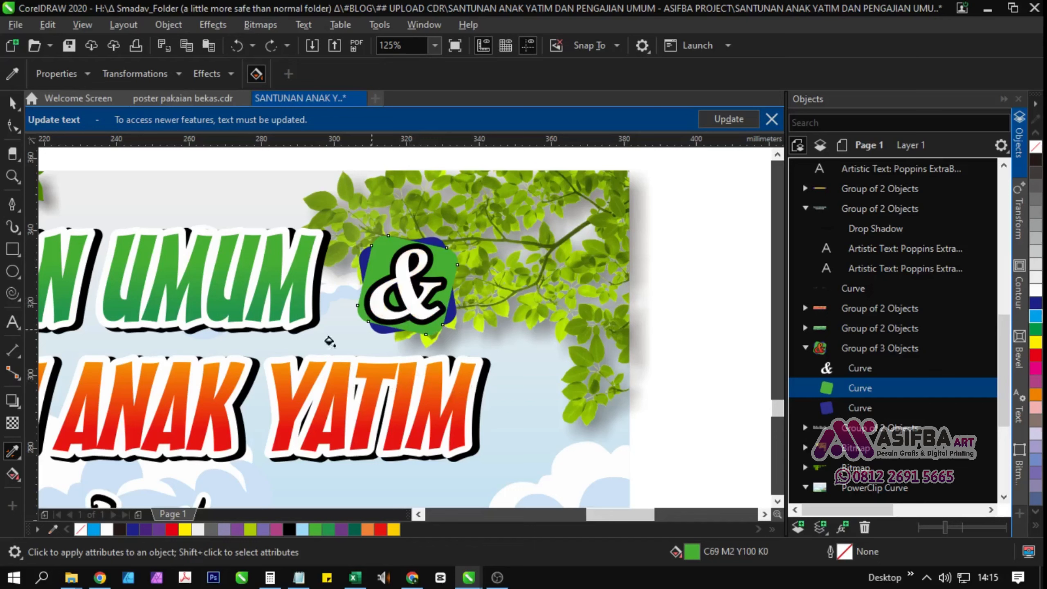
# - Try a yellow-green sampled from the leaves with the Color Eyedropper as the "&" character's outline and undo it
pyautogui.click(18, 453)
pyautogui.click(61, 449)
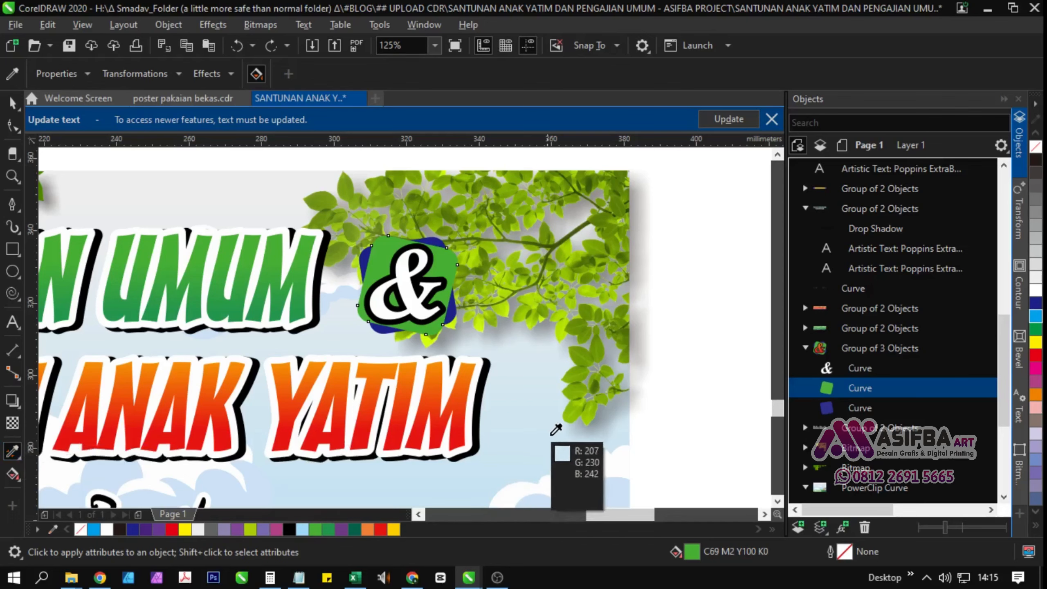
pyautogui.click(576, 407)
pyautogui.scroll(4, 426, 271)
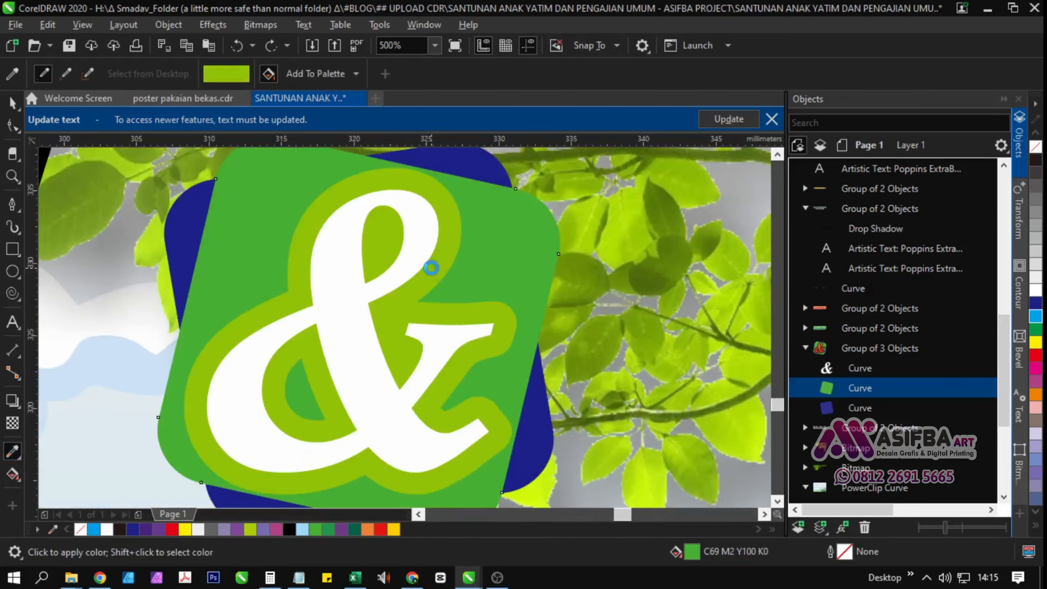
pyautogui.scroll(-4, 438, 303)
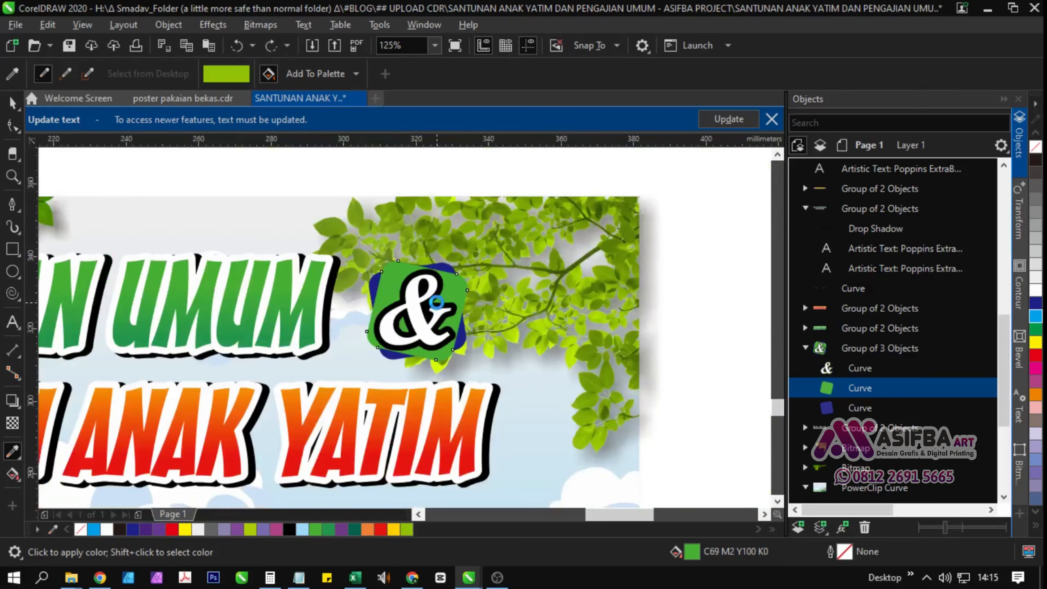
pyautogui.press('space')
# - Ungroup the "SANTUNAN ANAK YATIM" title and select its gradient-filled lettering alone
pyautogui.scroll(-2, 436, 372)
pyautogui.click(437, 372)
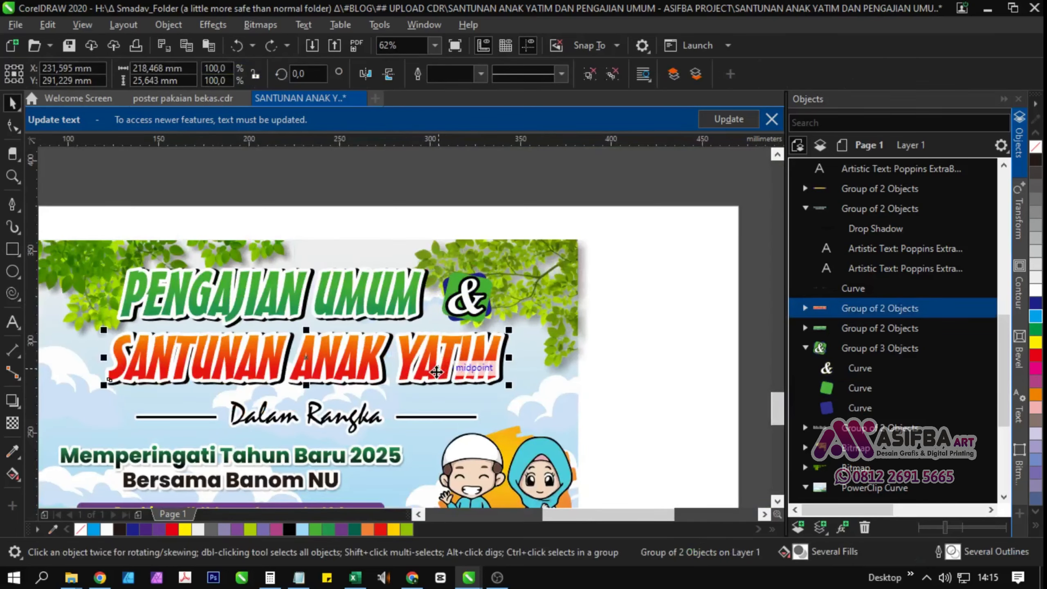
pyautogui.press('t')
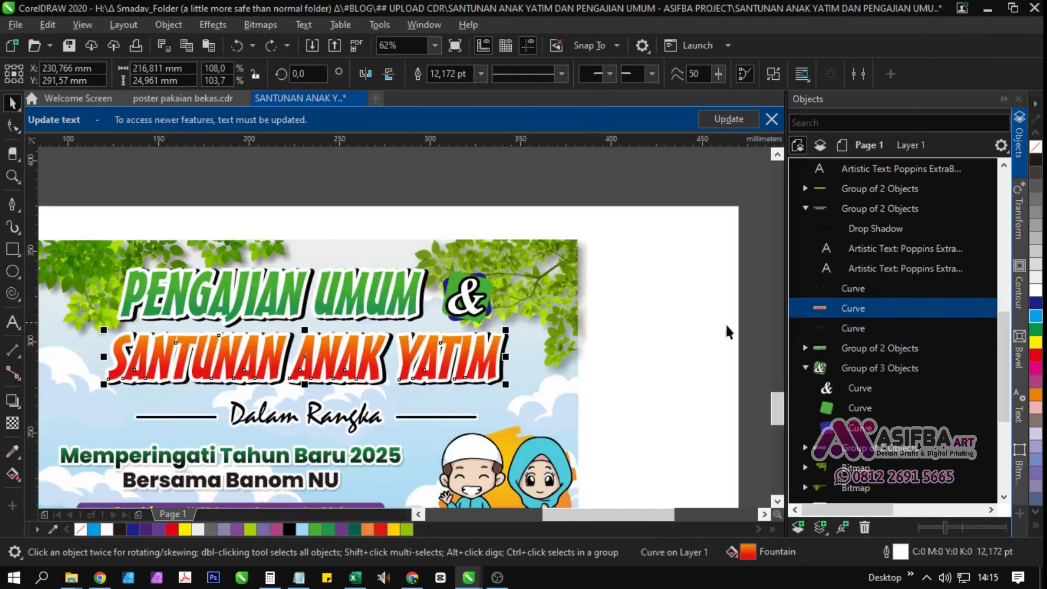
# - Try solid red, yellow and cyan fills on the "SANTUNAN ANAK YATIM" lettering, undoing each one
pyautogui.click(1035, 353)
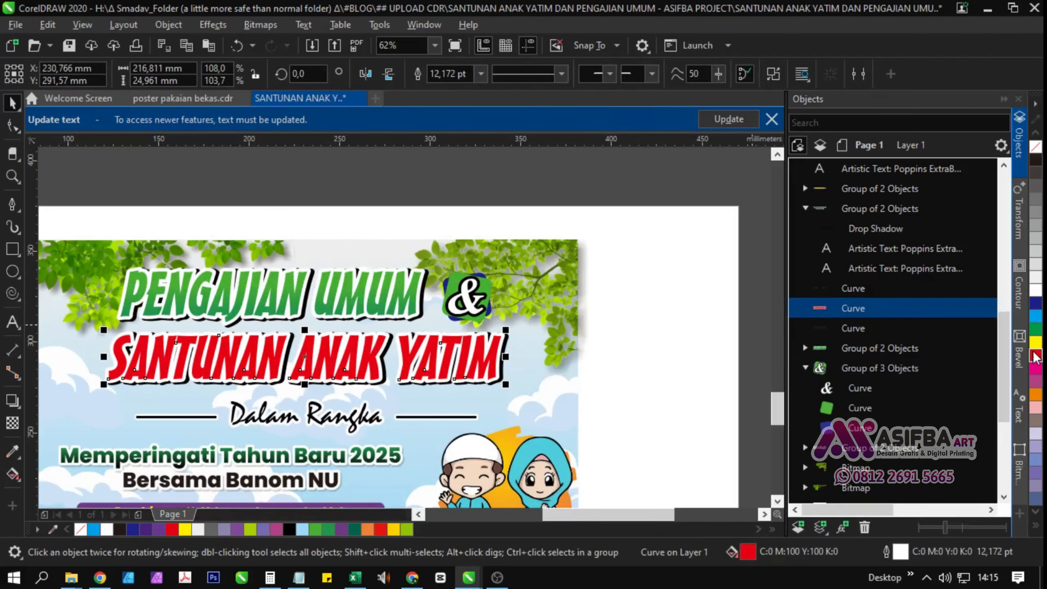
pyautogui.hotkey('ctrl', 'z')
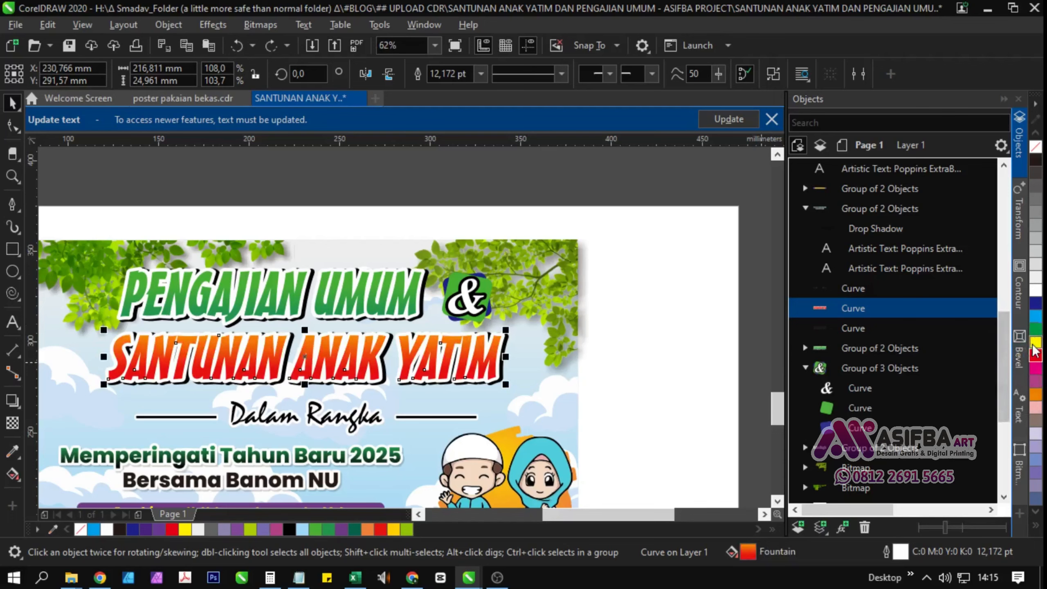
pyautogui.click(1034, 343)
pyautogui.hotkey('ctrl', 'z')
pyautogui.click(1034, 318)
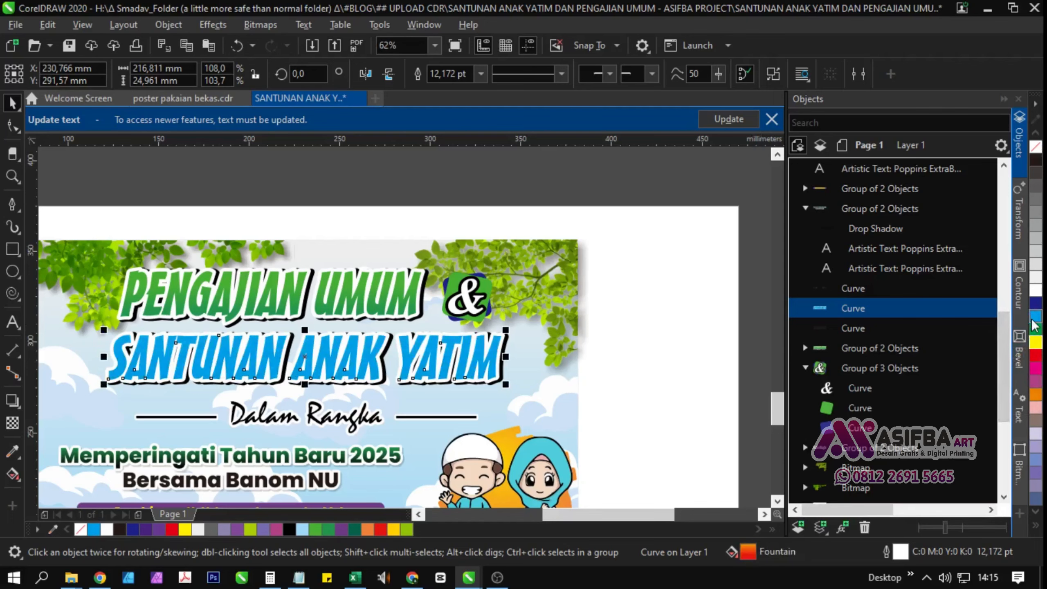
pyautogui.hotkey('ctrl', 'z')
pyautogui.click(641, 356)
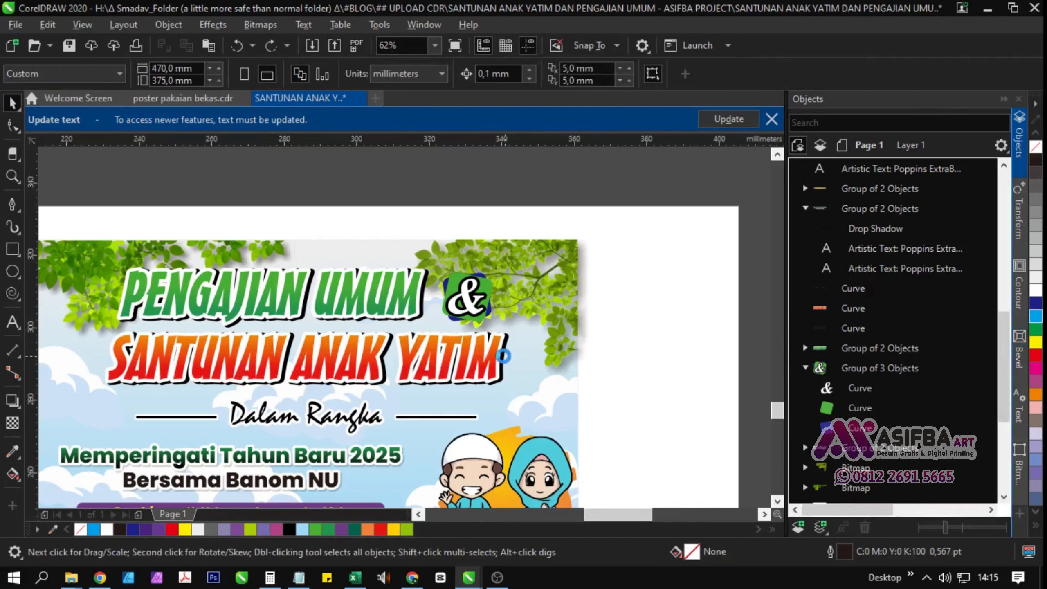
# - Try a red fill on the black backing curve behind "SANTUNAN ANAK YATIM" and undo it
pyautogui.scroll(2, 504, 356)
pyautogui.click(502, 372)
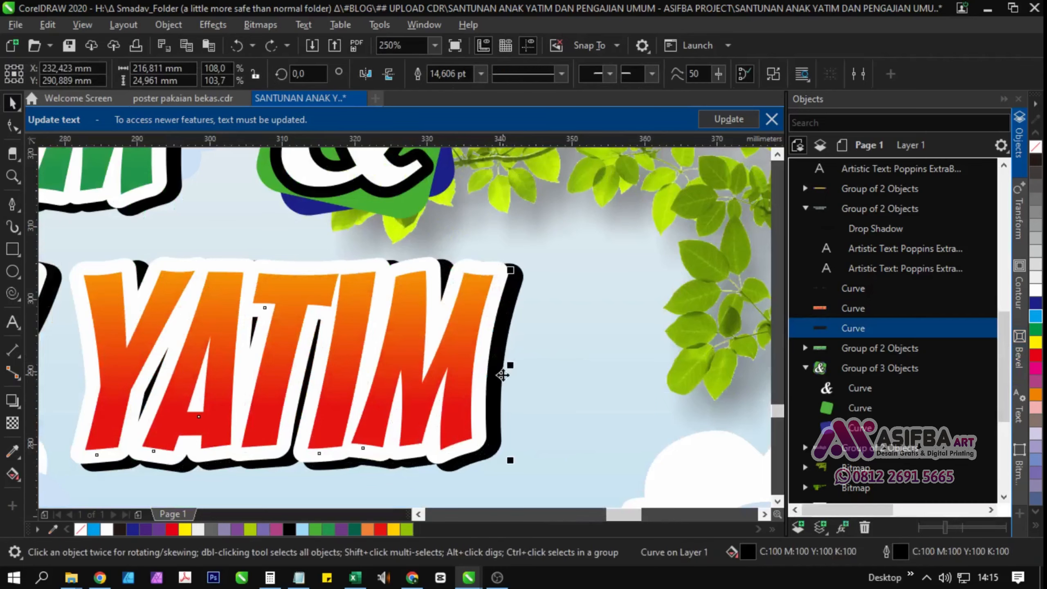
pyautogui.click(1039, 359)
pyautogui.hotkey('ctrl', 'z')
pyautogui.scroll(-2, 593, 358)
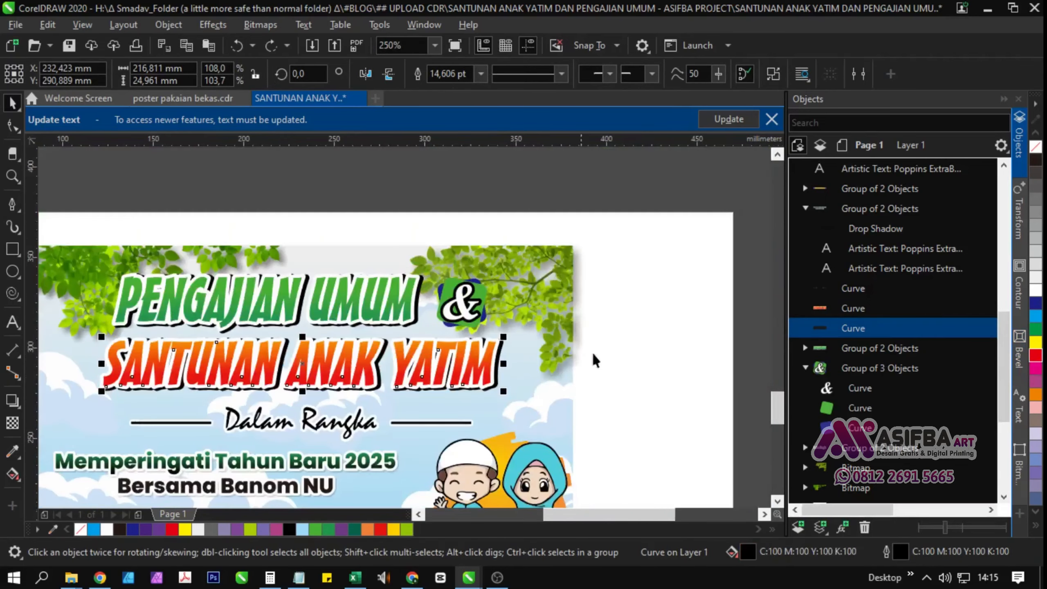
pyautogui.click(644, 364)
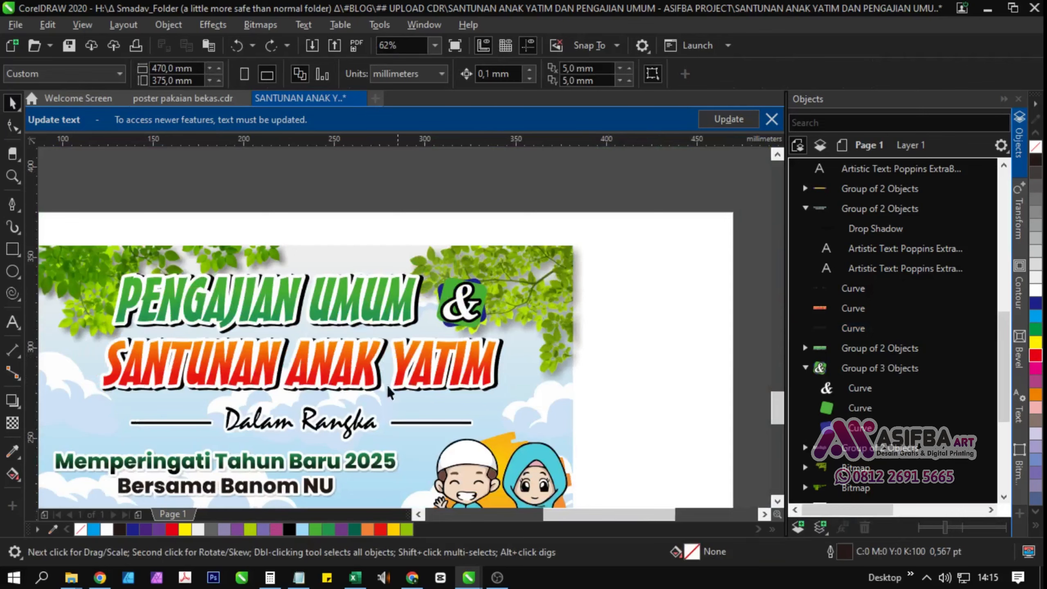
# - Fill the "Dalam Rangka" script text with red (C0 M100 Y100 K0)
pyautogui.scroll(2, 353, 433)
pyautogui.click(354, 433)
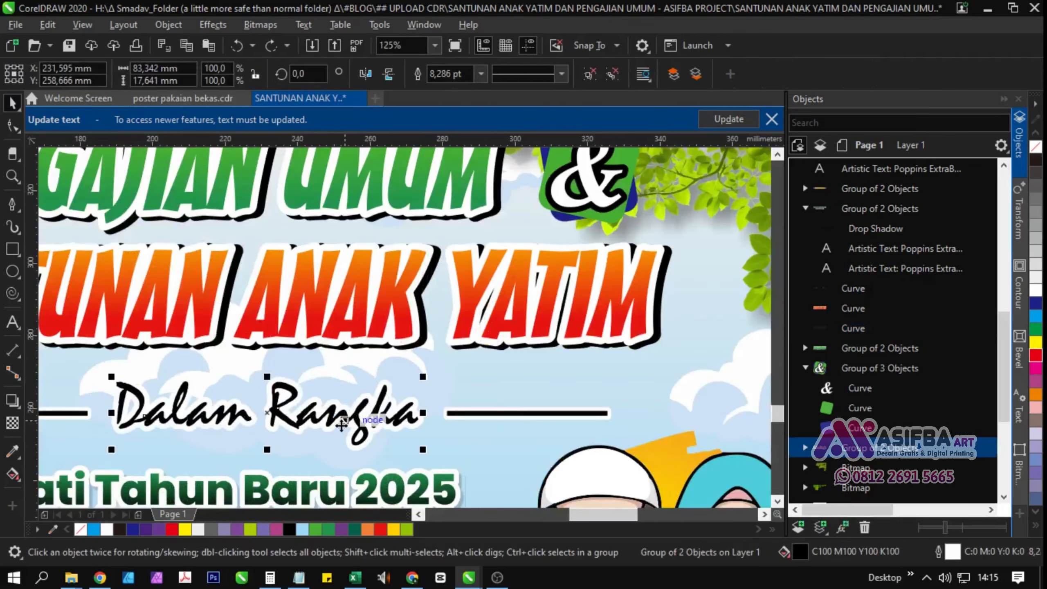
pyautogui.click(1034, 358)
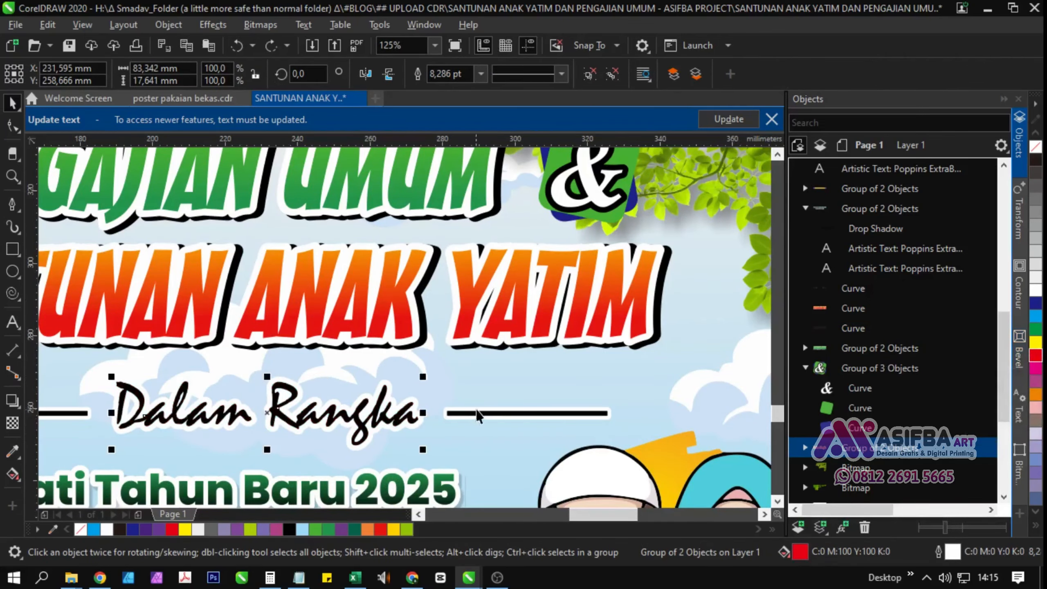
pyautogui.moveTo(476, 410); pyautogui.dragTo(576, 355)
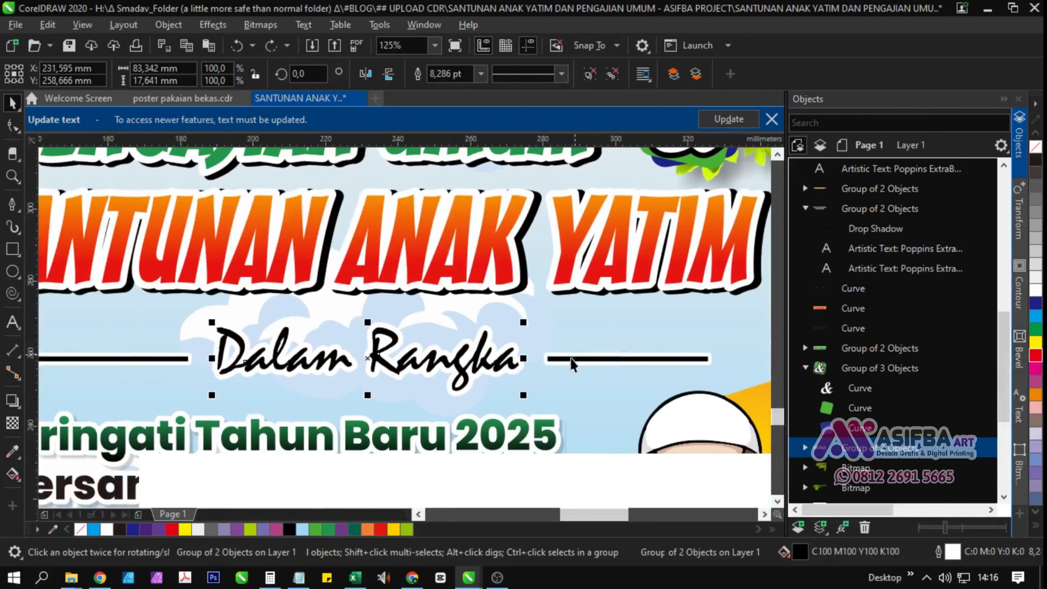
pyautogui.click(1035, 357)
pyautogui.scroll(-3, 513, 373)
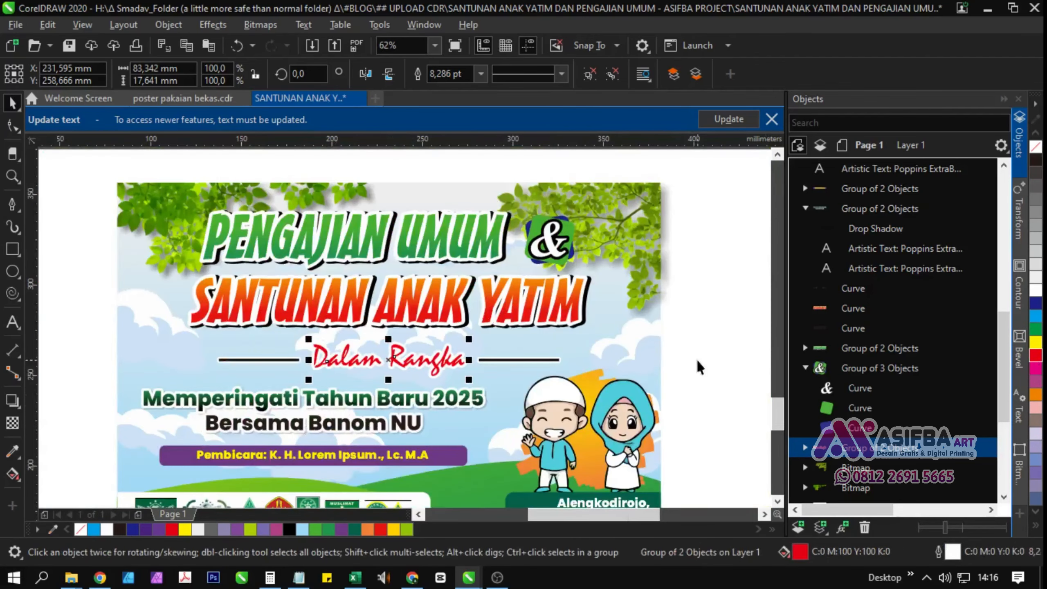
pyautogui.click(695, 358)
# - Try a green fill on the two horizontal lines flanking "Dalam Rangka" and undo it
pyautogui.click(503, 359)
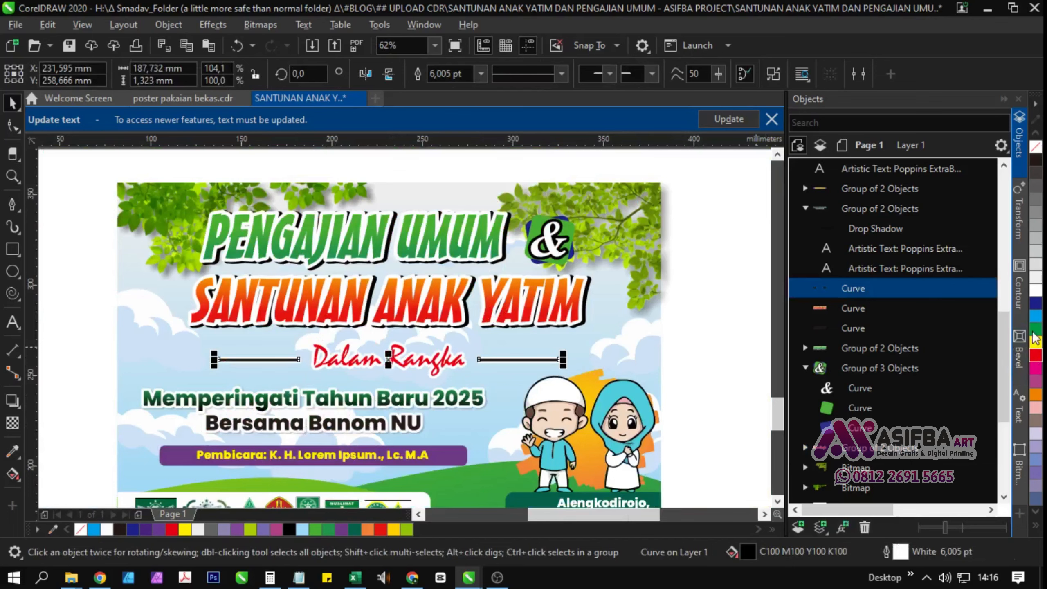
pyautogui.hotkey('ctrl', 'z')
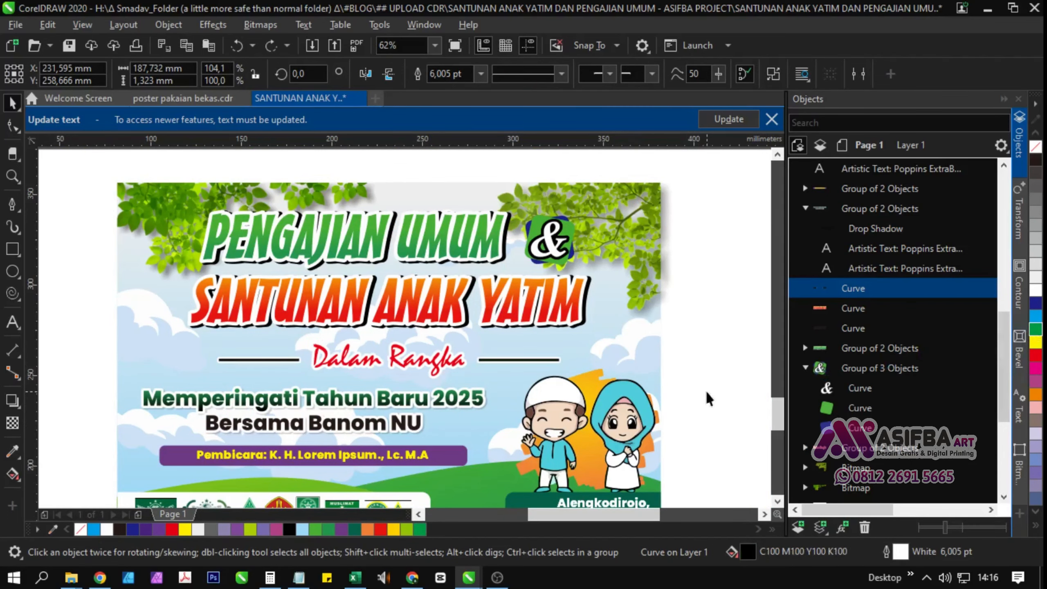
pyautogui.click(706, 392)
# - Try a cyan fill on the grouped "Memperingati Tahun Baru 2025" and "Bersama Banom NU" lines and undo it
pyautogui.moveTo(401, 420); pyautogui.dragTo(460, 374)
pyautogui.click(448, 357)
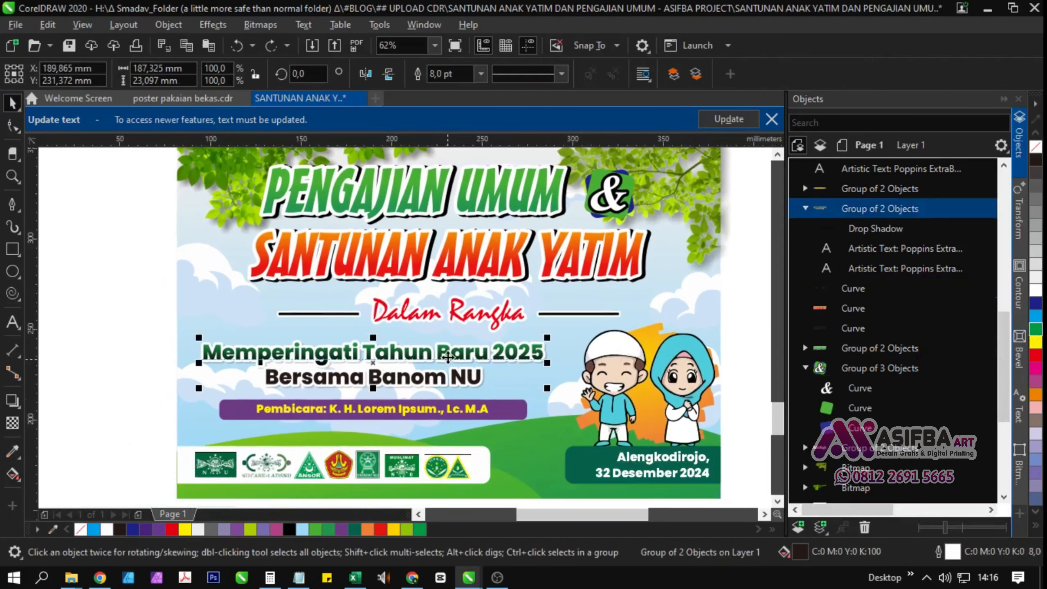
pyautogui.click(1036, 317)
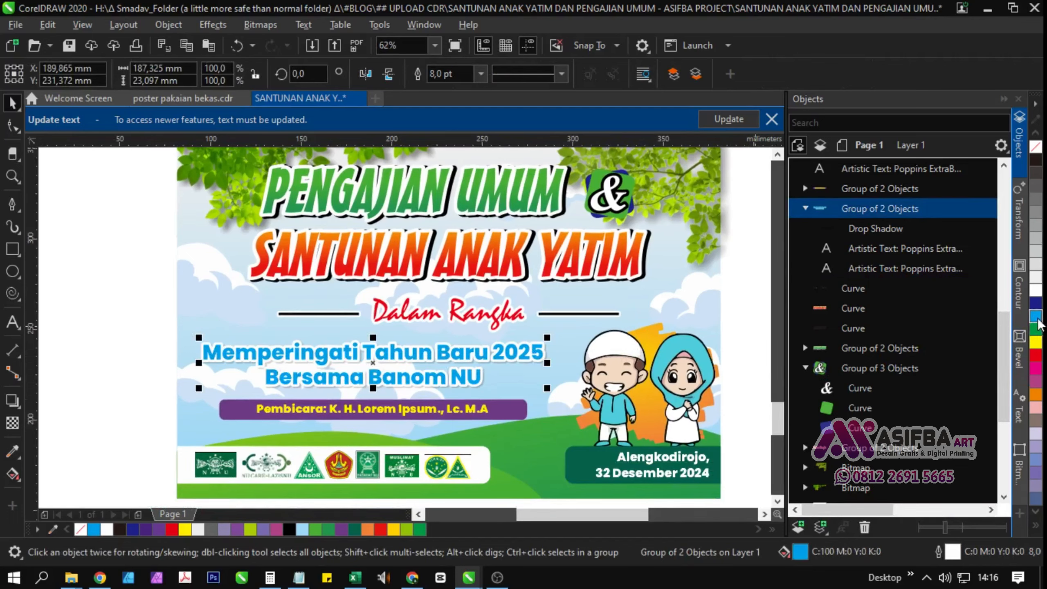
pyautogui.hotkey('ctrl', 'z')
pyautogui.click(159, 375)
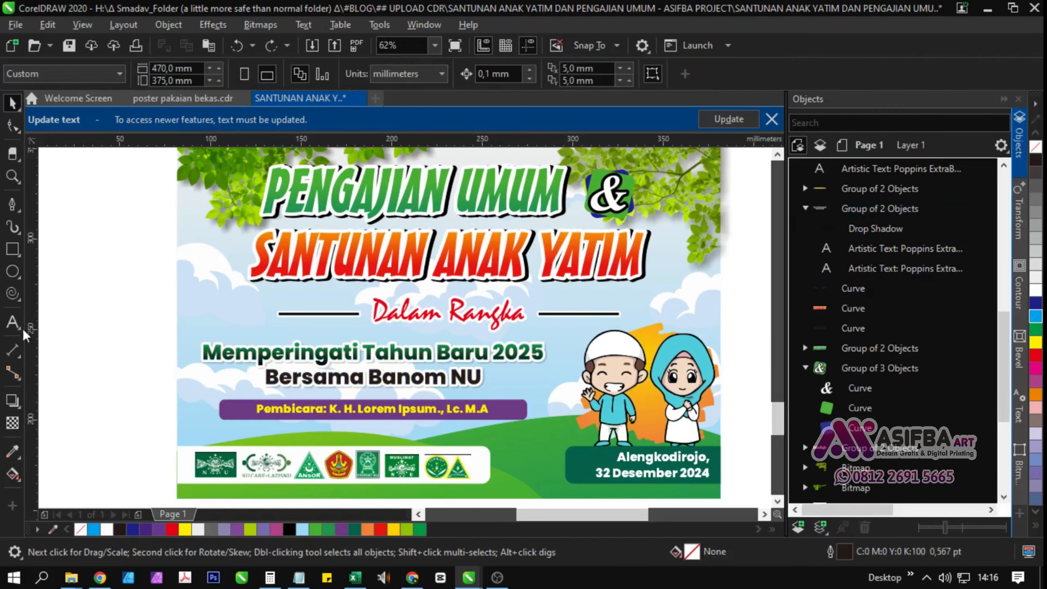
# - Try inserting "aaa" into the "Memperingati Tahun Baru 2025" text line and delete the added letters again
pyautogui.press('F8')
pyautogui.click(353, 354)
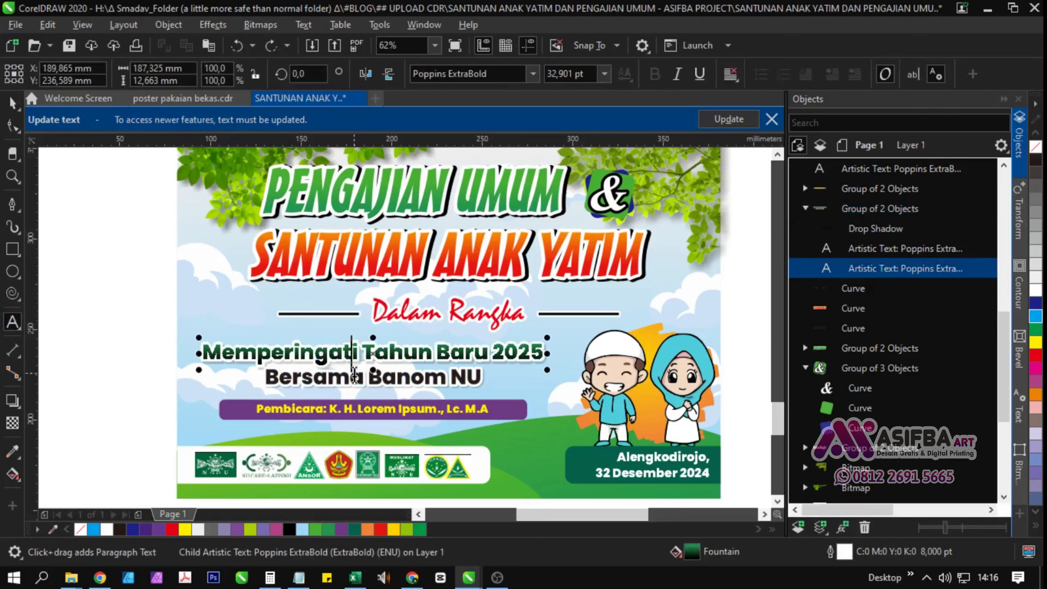
pyautogui.write('aaa')
pyautogui.press('BackSpace')
pyautogui.press('BackSpace')
pyautogui.press('BackSpace')
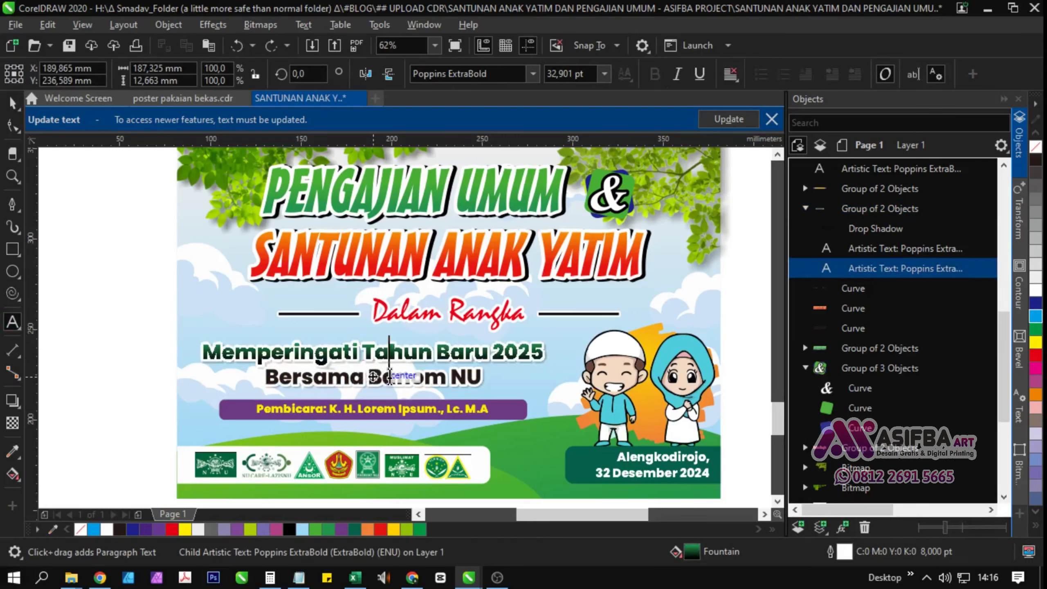
# - Try inserting "aa" into the "Bersama Banom NU" text line and delete the added letters again
pyautogui.scroll(2, 416, 395)
pyautogui.click(429, 383)
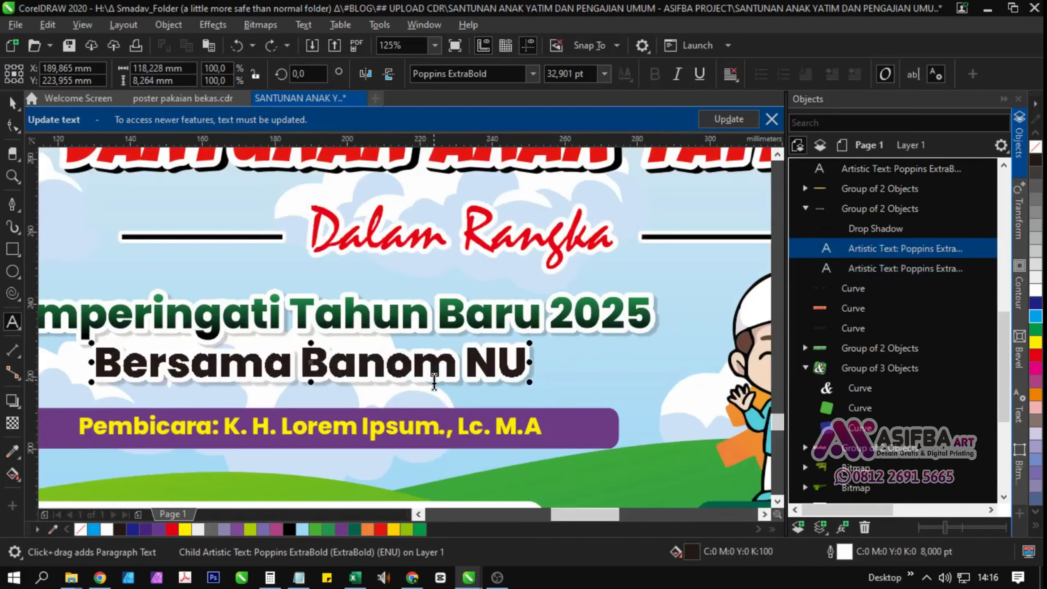
pyautogui.write('aa')
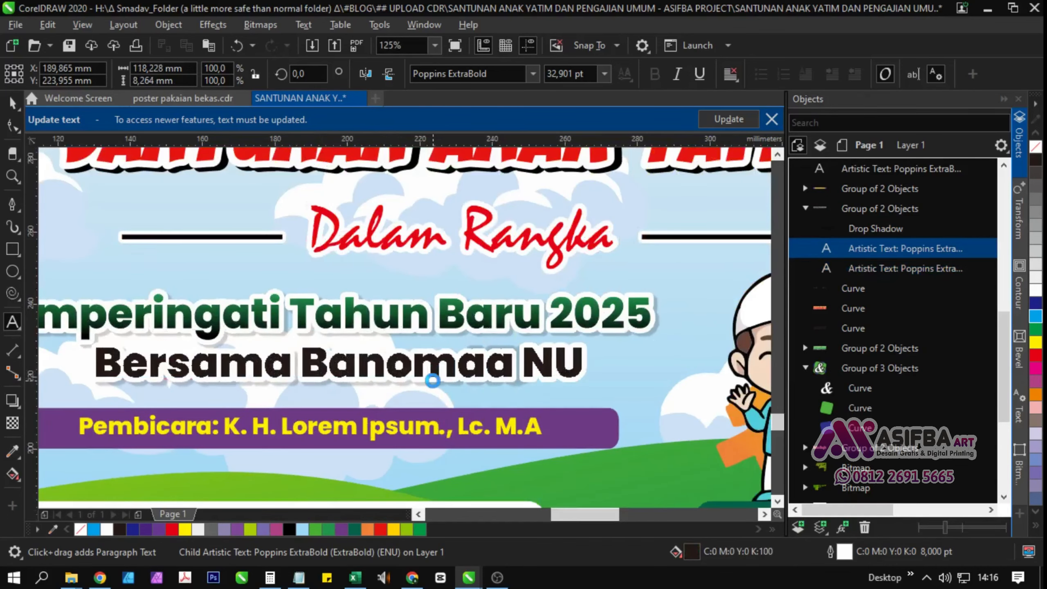
pyautogui.press('BackSpace')
pyautogui.press('BackSpace')
pyautogui.click(13, 105)
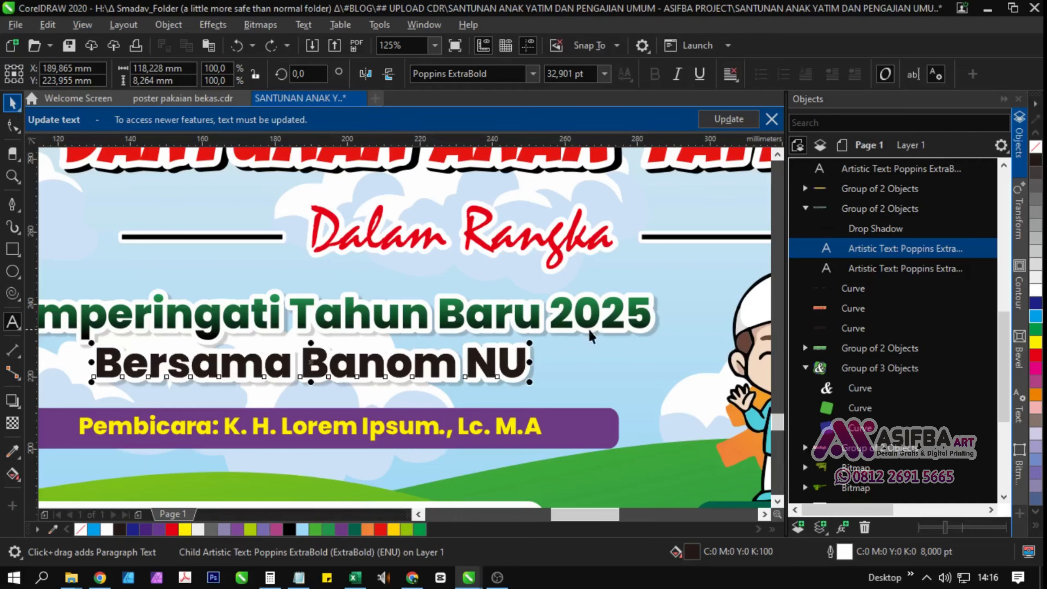
pyautogui.scroll(-1, 557, 328)
pyautogui.click(210, 402)
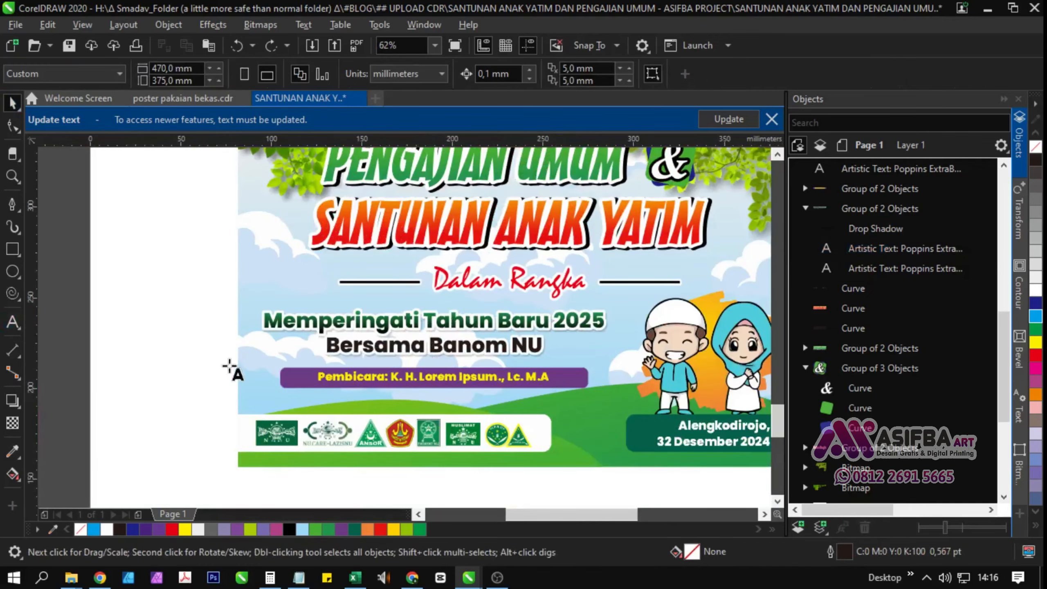
# - Try inserting "aaaa" into the "Pembicara" speaker text line and delete the added letters again
pyautogui.press('F8')
pyautogui.scroll(4, 474, 373)
pyautogui.click(475, 366)
pyautogui.write('a')
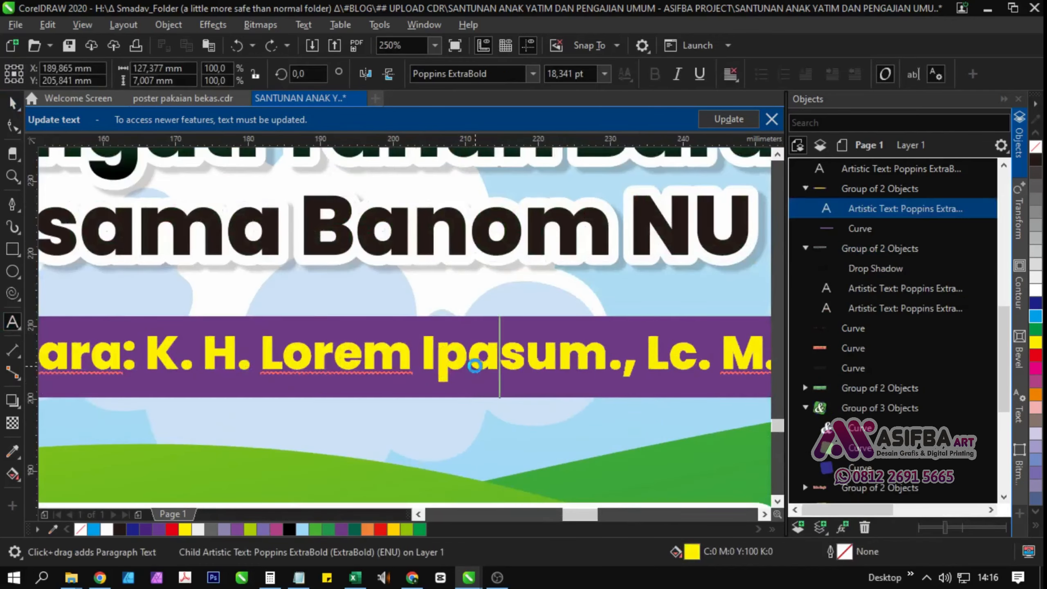
pyautogui.write('aaa')
pyautogui.press('BackSpace')
pyautogui.press('BackSpace')
pyautogui.press('BackSpace')
pyautogui.press('BackSpace')
pyautogui.scroll(-4, 474, 365)
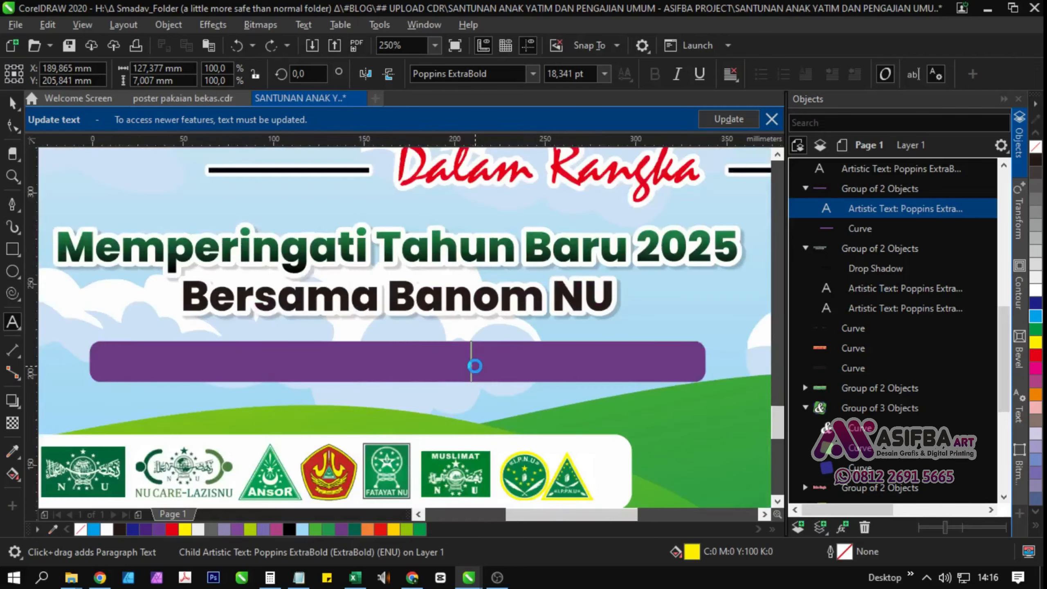
# - Try white and cyan fills on the "Pembicara" speaker text and return it to yellow (C0 M0 Y100 K0)
pyautogui.hotkey('ctrl', 'space')
pyautogui.scroll(2, 386, 355)
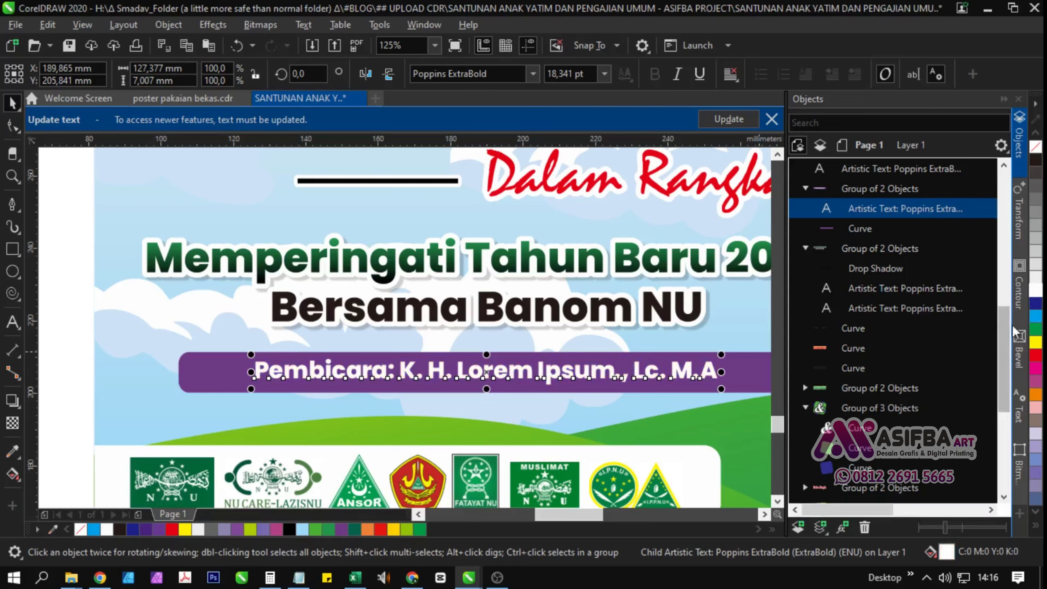
pyautogui.click(1035, 316)
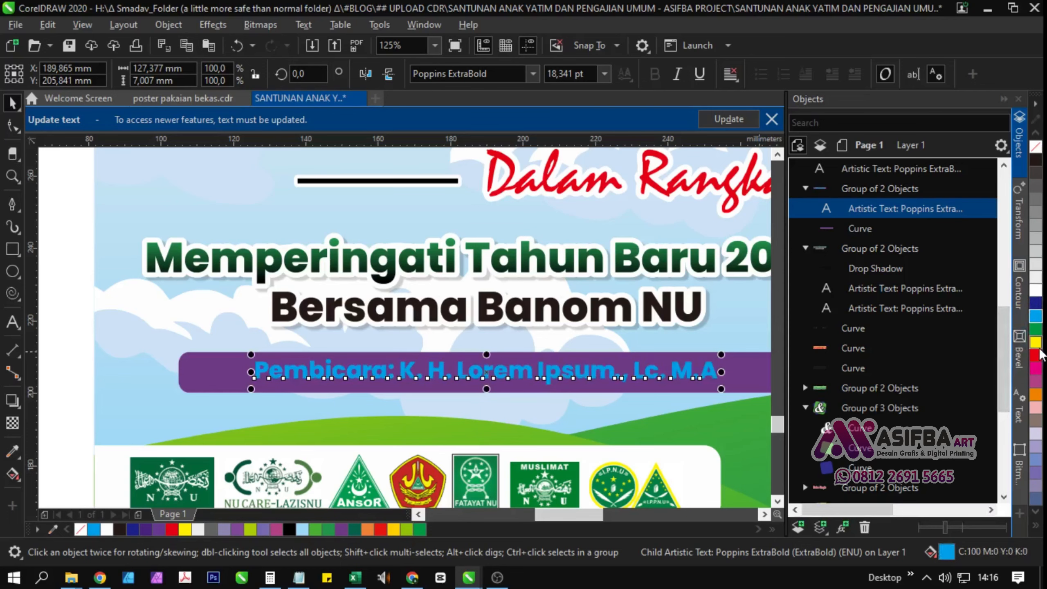
pyautogui.click(1036, 344)
# - Try a dark blue fill on the purple bar behind the "Pembicara" speaker text and undo it
pyautogui.moveTo(502, 353); pyautogui.dragTo(427, 344)
pyautogui.click(673, 361)
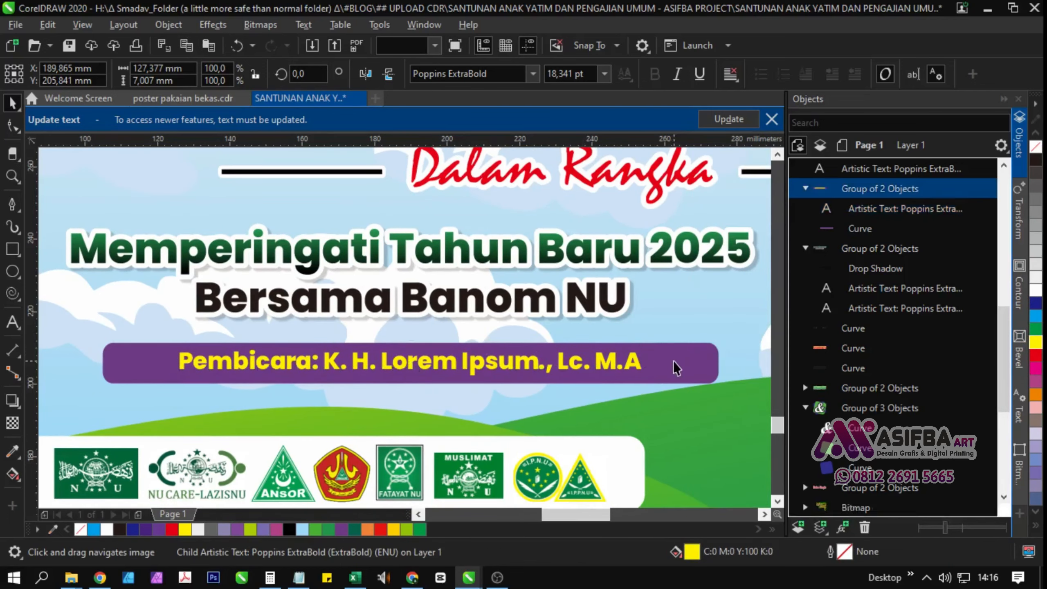
pyautogui.moveTo(673, 361); pyautogui.dragTo(454, 400)
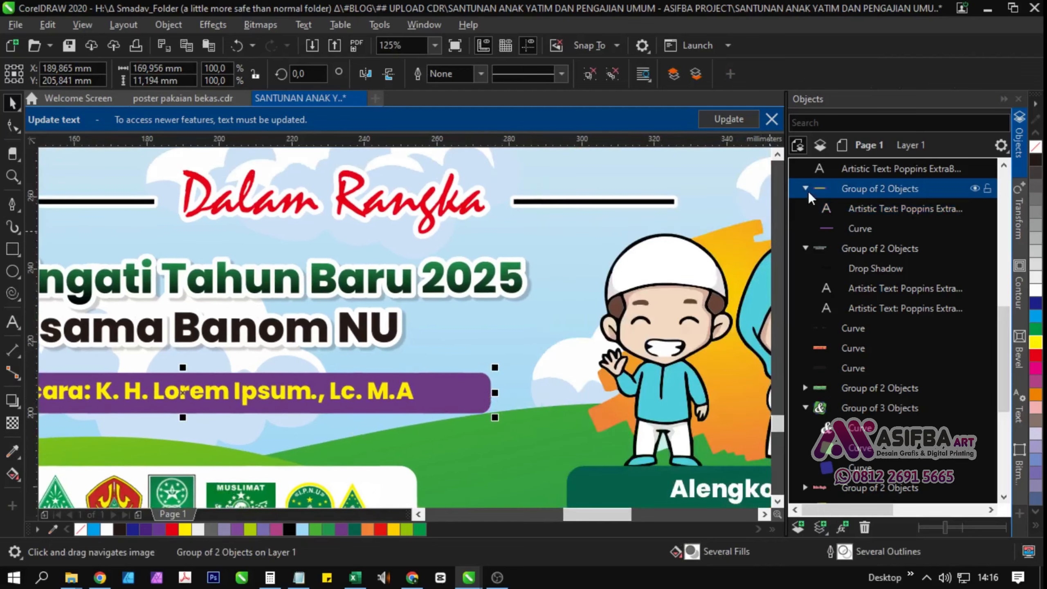
pyautogui.click(866, 227)
pyautogui.press('F3')
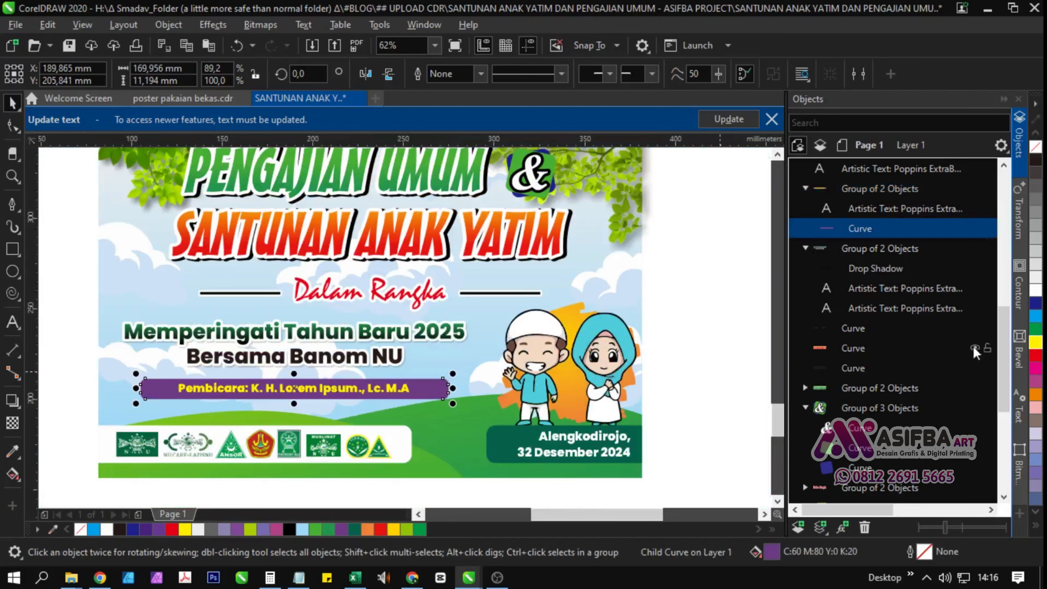
pyautogui.click(1036, 308)
pyautogui.hotkey('ctrl', 'z')
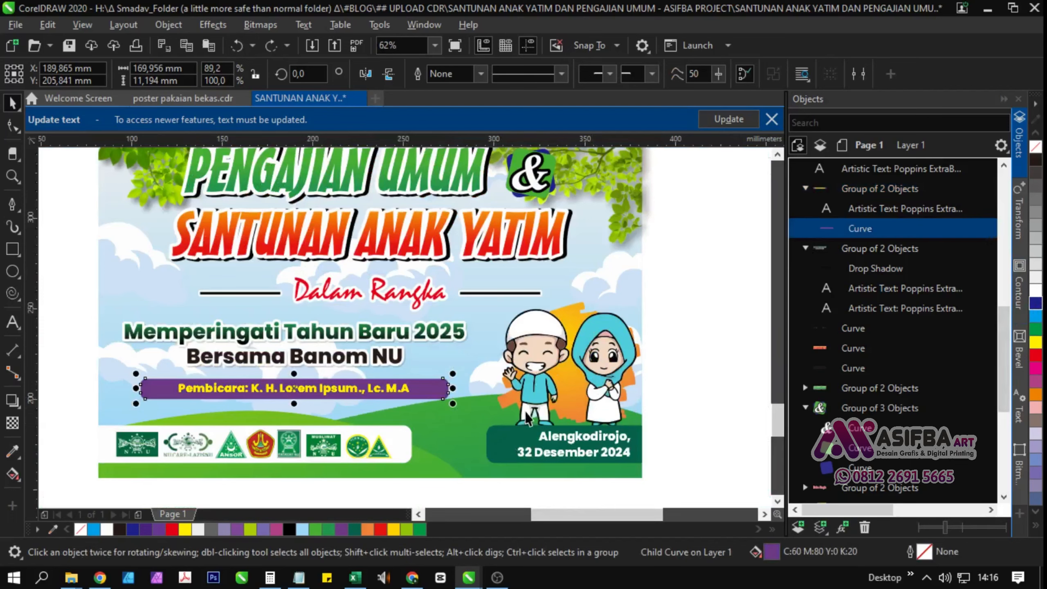
# - Try a cyan fill (C100 M0 Y0 K0) on the "Alengkodirojo, 32 Desember 2024" text and return it to white
pyautogui.moveTo(585, 412); pyautogui.dragTo(491, 399)
pyautogui.click(592, 403)
pyautogui.click(515, 363)
pyautogui.moveTo(515, 363); pyautogui.dragTo(432, 377)
pyautogui.moveTo(357, 459); pyautogui.dragTo(580, 388)
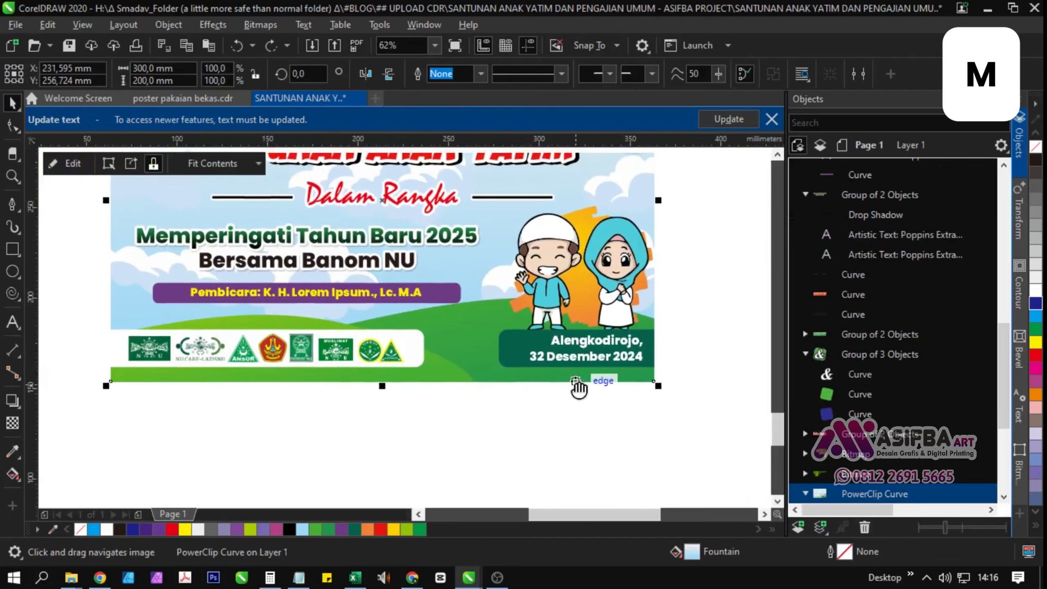
pyautogui.scroll(1, 709, 349)
pyautogui.click(577, 362)
pyautogui.click(579, 367)
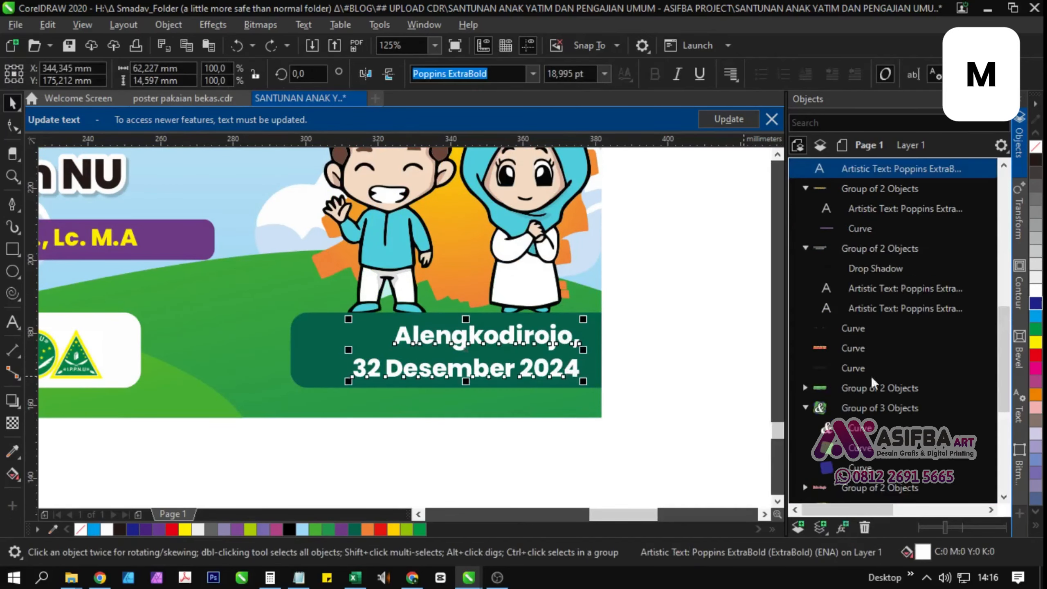
pyautogui.click(1035, 317)
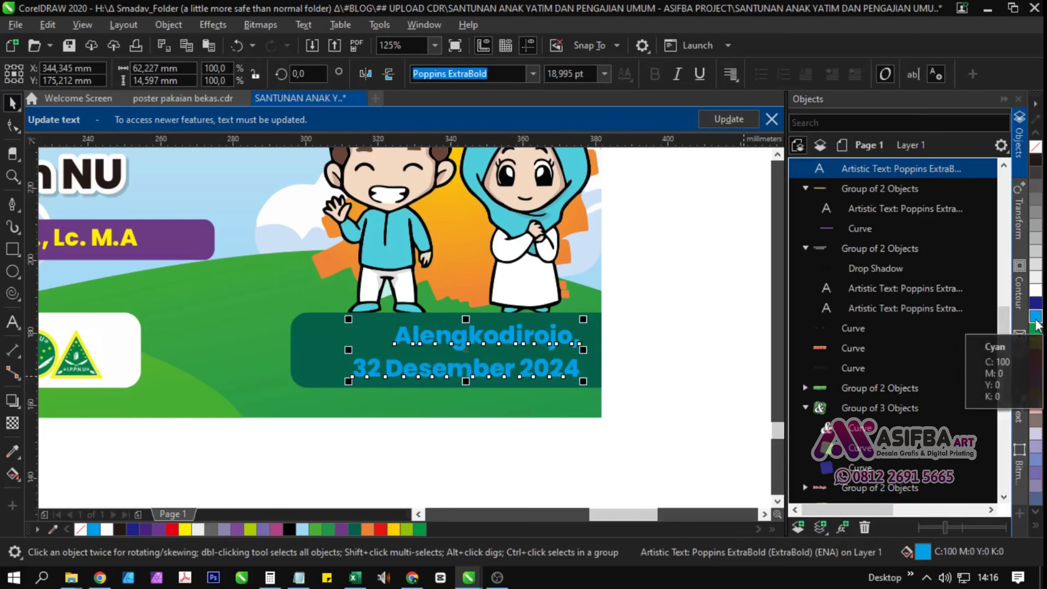
pyautogui.click(1036, 290)
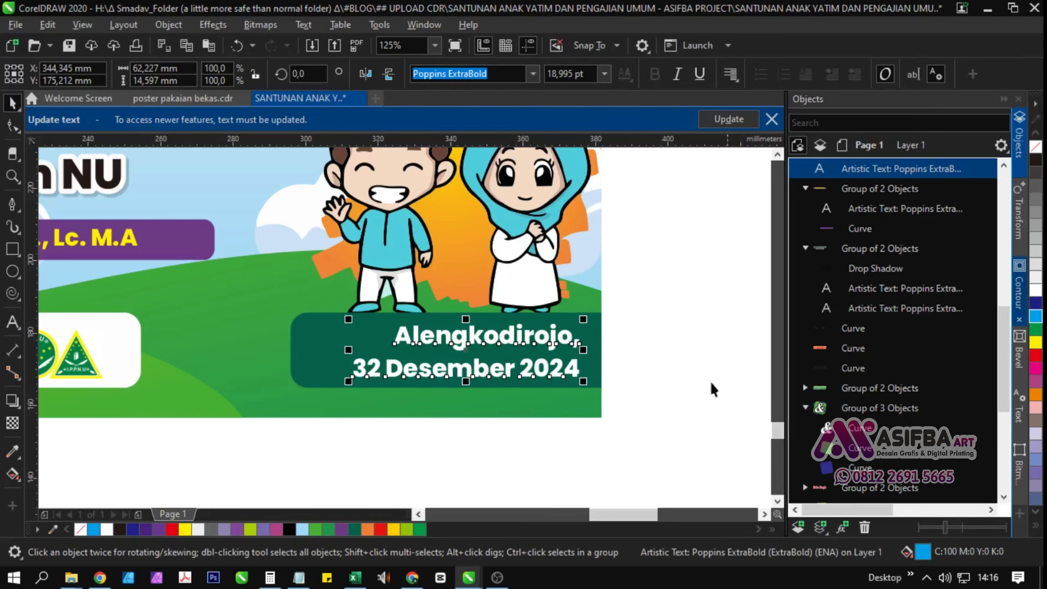
pyautogui.click(651, 326)
# - Edit the background PowerClip's contents, place a copy of the grouped children illustration outside the page and ungroup the copy
pyautogui.scroll(-4, 622, 415)
pyautogui.click(463, 335)
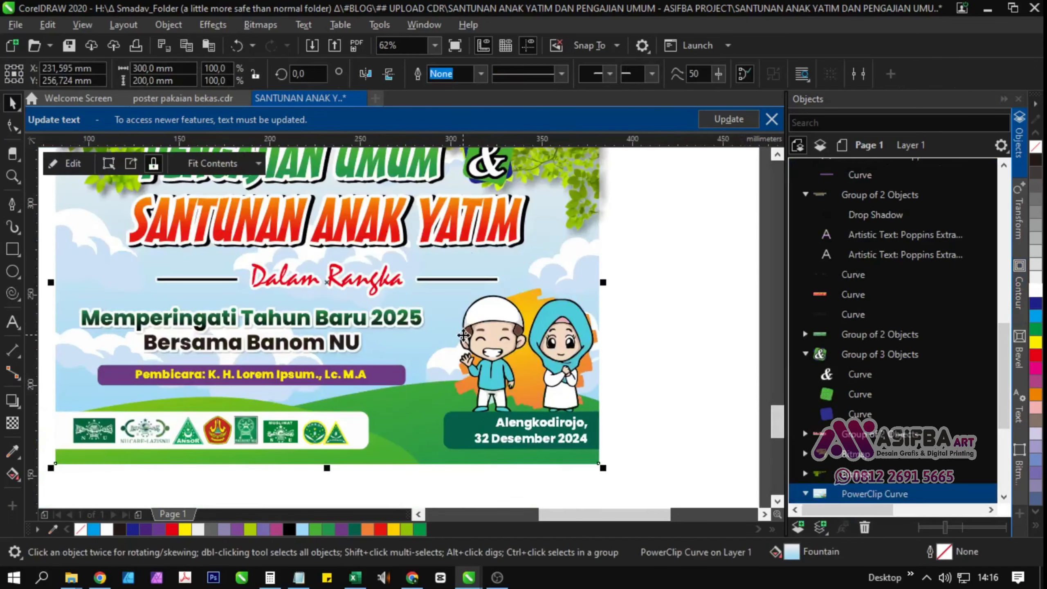
pyautogui.click(65, 163)
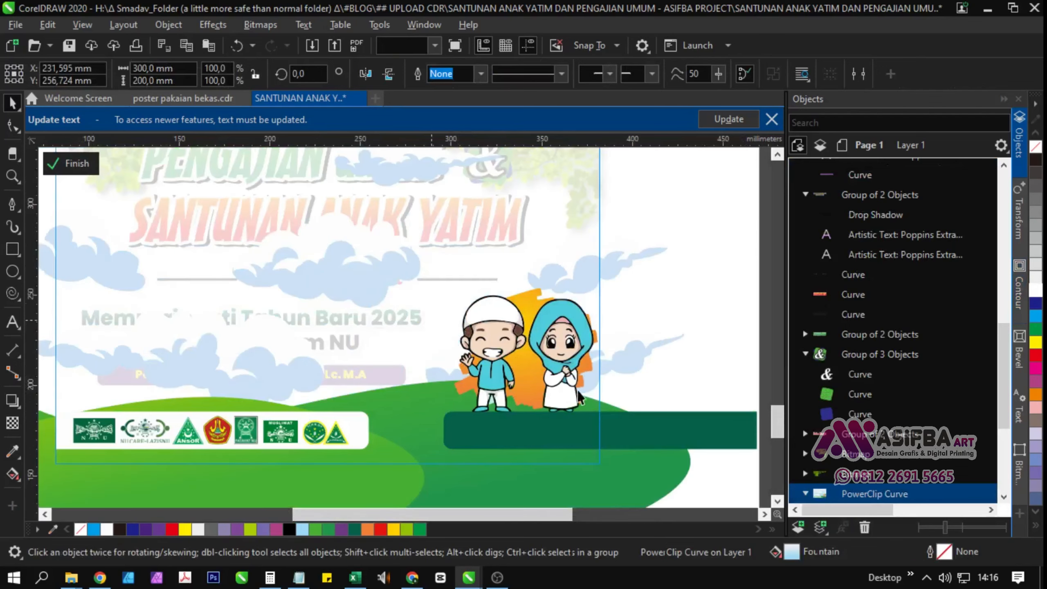
pyautogui.click(336, 400)
pyautogui.scroll(-2, 335, 399)
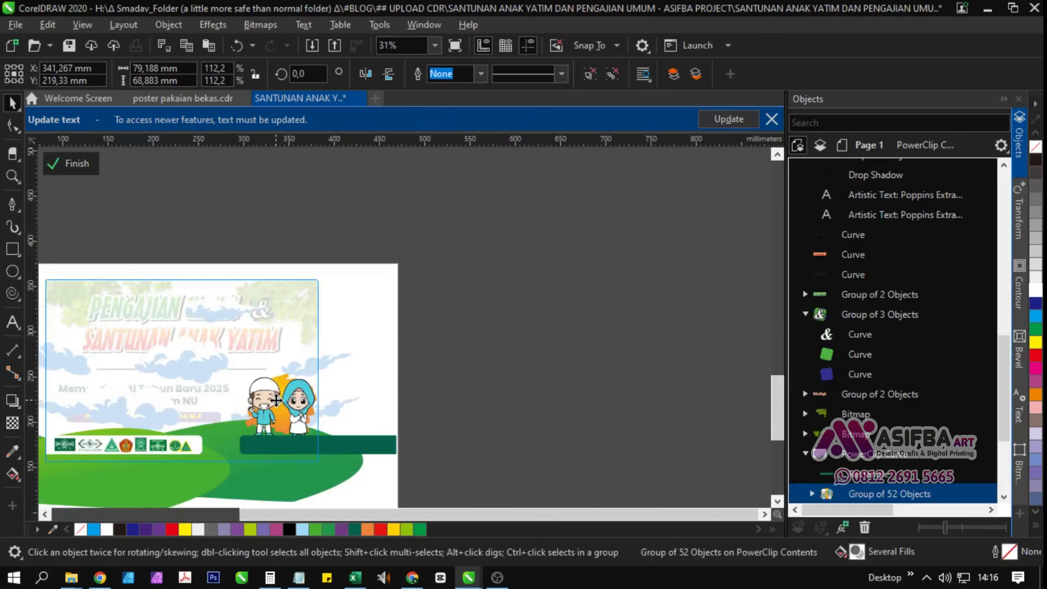
pyautogui.moveTo(278, 381); pyautogui.dragTo(444, 379)
pyautogui.scroll(4, 477, 408)
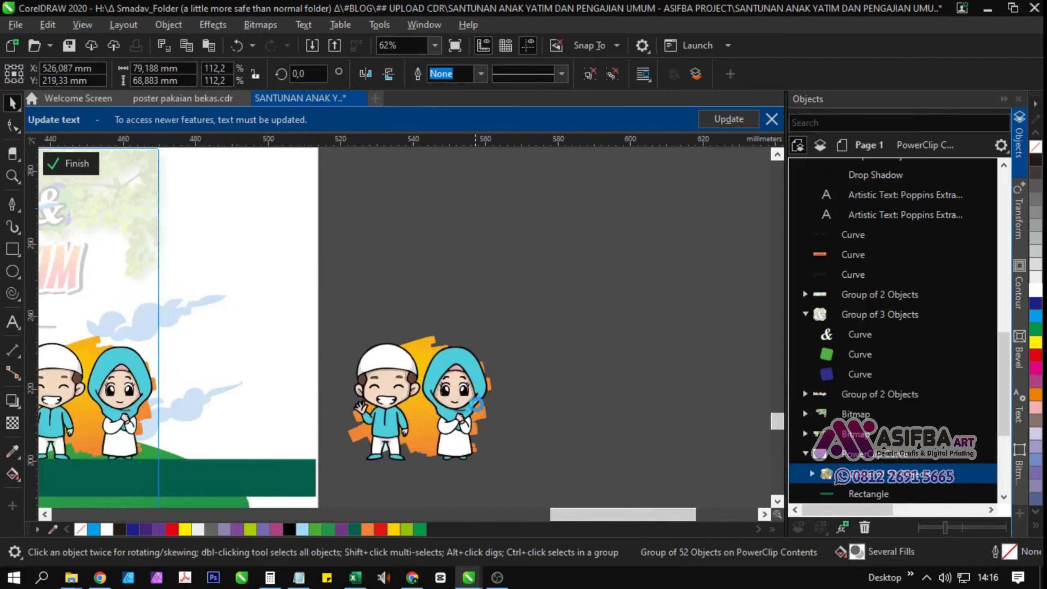
pyautogui.click(590, 77)
# - Try moving the copied illustration's orange brush shape and filling it yellow (C0 M0 Y100 K0), undoing both changes
pyautogui.click(374, 293)
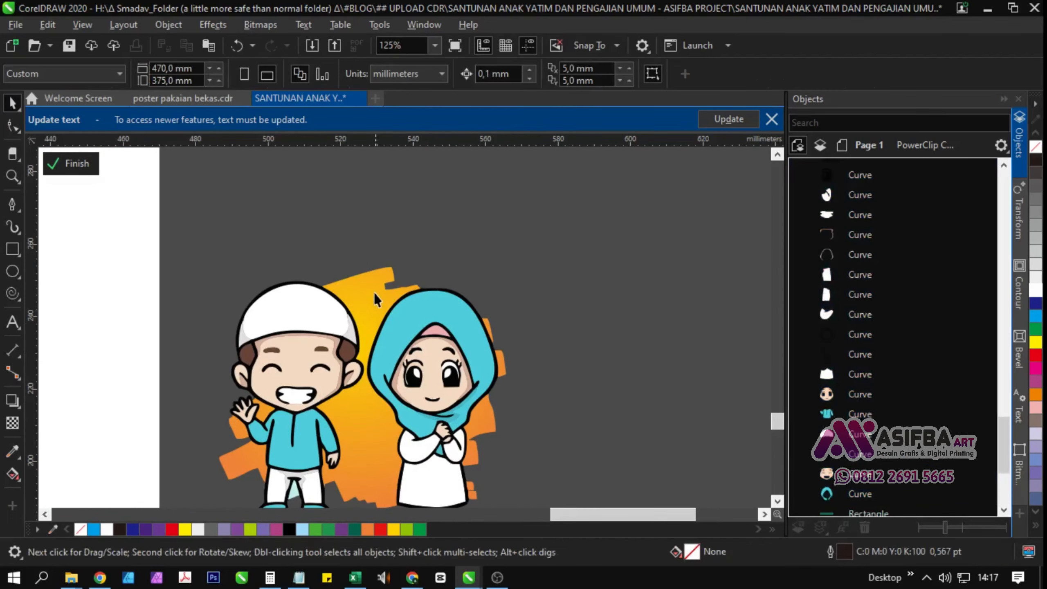
pyautogui.moveTo(374, 292); pyautogui.dragTo(386, 173)
pyautogui.hotkey('ctrl', 'z')
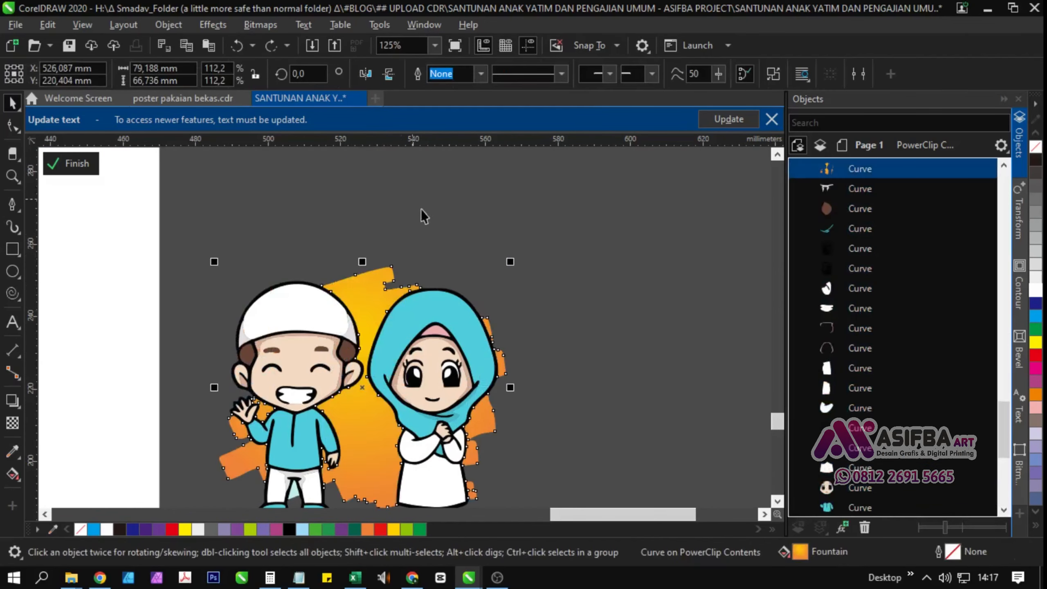
pyautogui.click(1036, 344)
pyautogui.hotkey('ctrl', 'z')
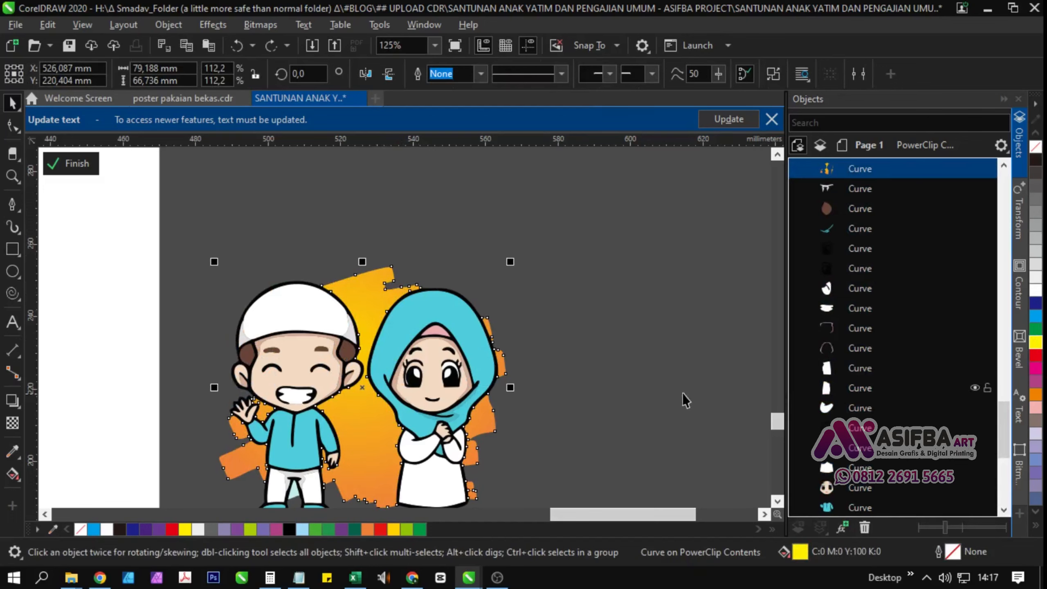
pyautogui.click(523, 364)
# - Try moving the girl's hijab shape away and filling it blue (C100 M100 Y0 K0), undoing both changes
pyautogui.moveTo(472, 341); pyautogui.dragTo(638, 301)
pyautogui.hotkey('ctrl', 'z')
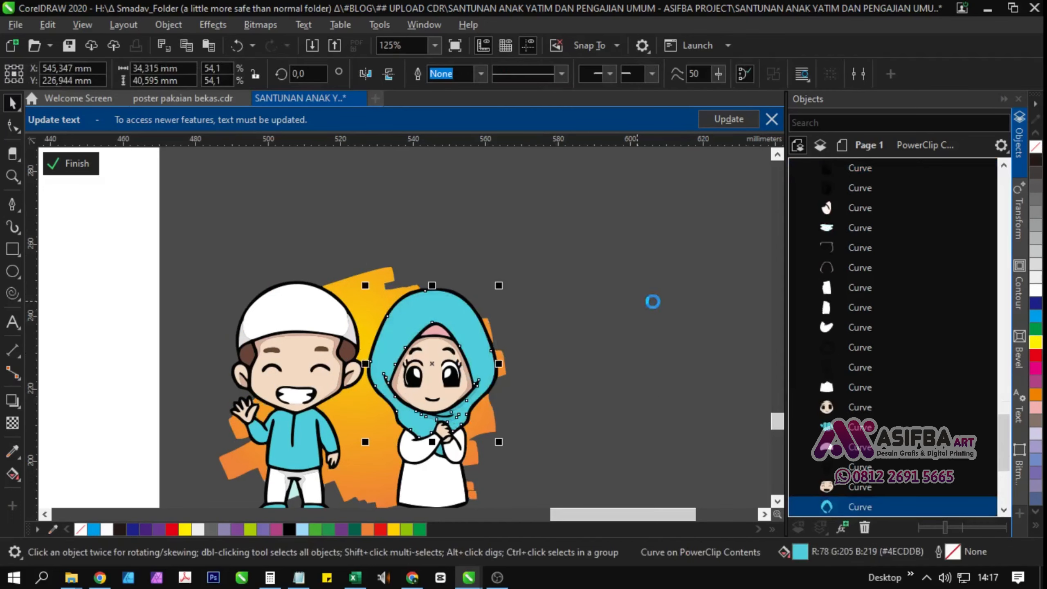
pyautogui.click(1038, 307)
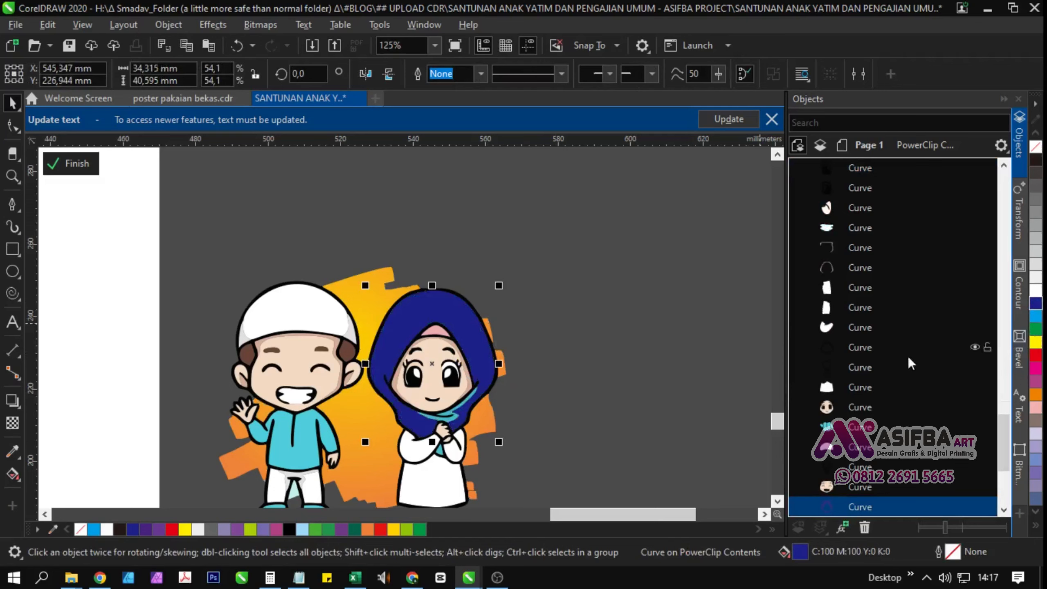
pyautogui.hotkey('ctrl', 'z')
pyautogui.click(633, 374)
# - Try moving the boy's white cap away and filling it yellow (C0 M0 Y100 K0), undoing both changes
pyautogui.moveTo(316, 325); pyautogui.dragTo(485, 244)
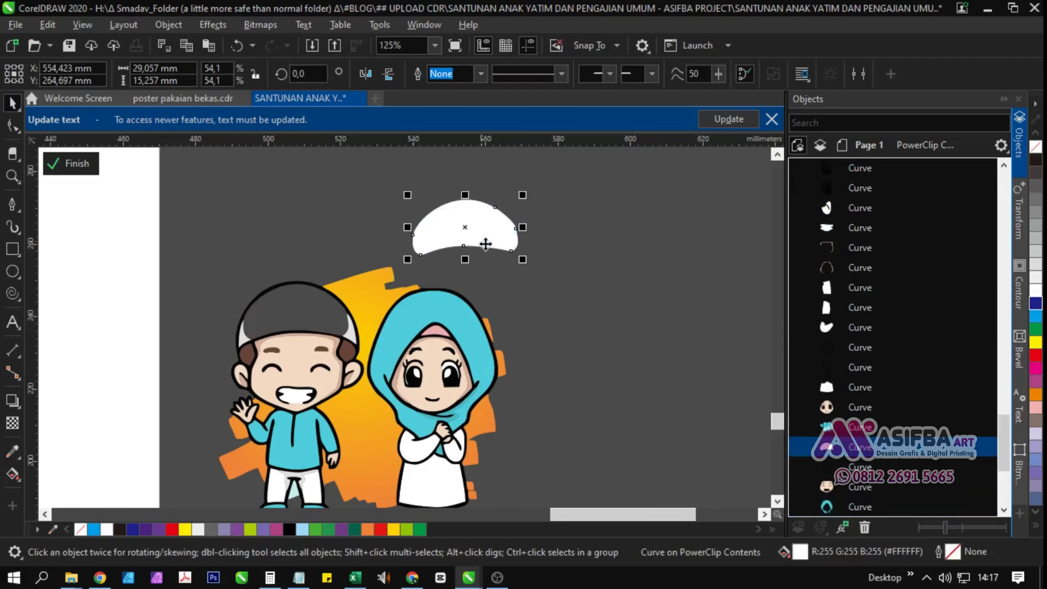
pyautogui.hotkey('ctrl', 'z')
pyautogui.click(1037, 343)
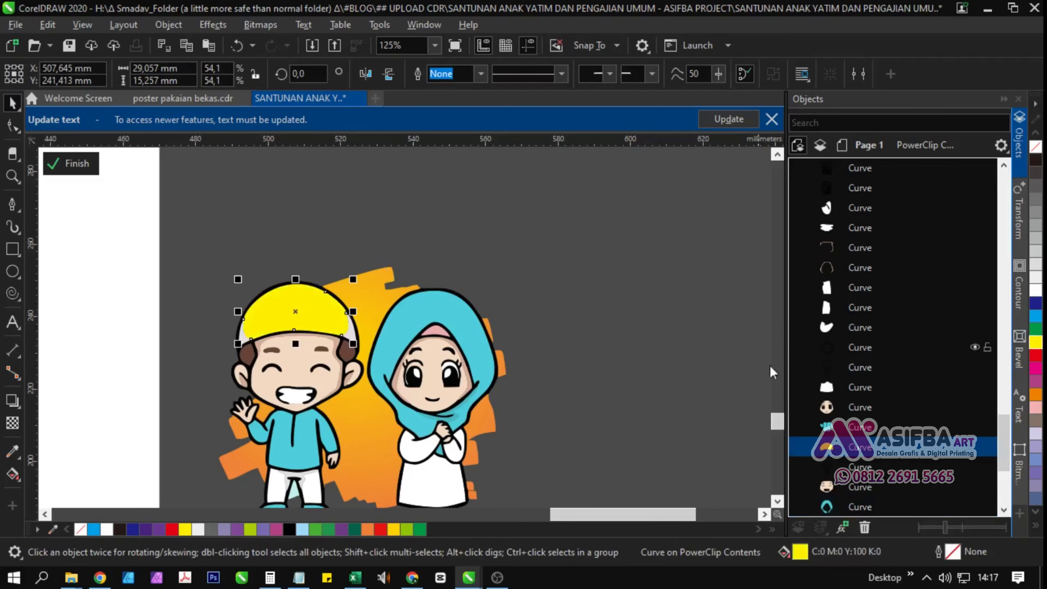
pyautogui.hotkey('ctrl', 'z')
pyautogui.click(664, 372)
# - Try a yellow fill on the boy's two trouser legs and the girl's white skirt together and undo it
pyautogui.moveTo(588, 383); pyautogui.dragTo(648, 252)
pyautogui.scroll(4, 349, 389)
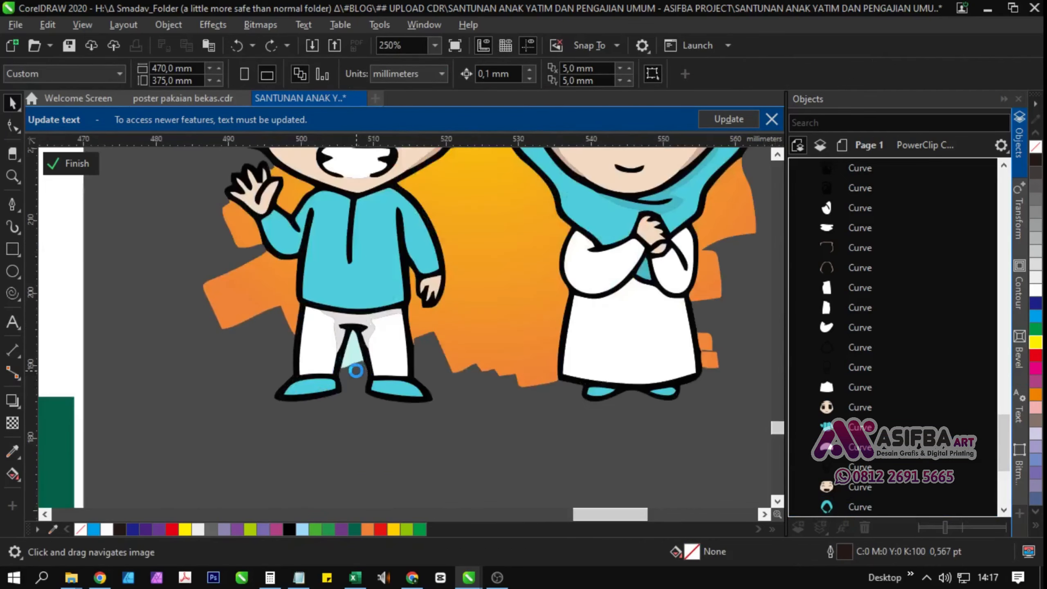
pyautogui.click(422, 336)
pyautogui.scroll(3, 372, 359)
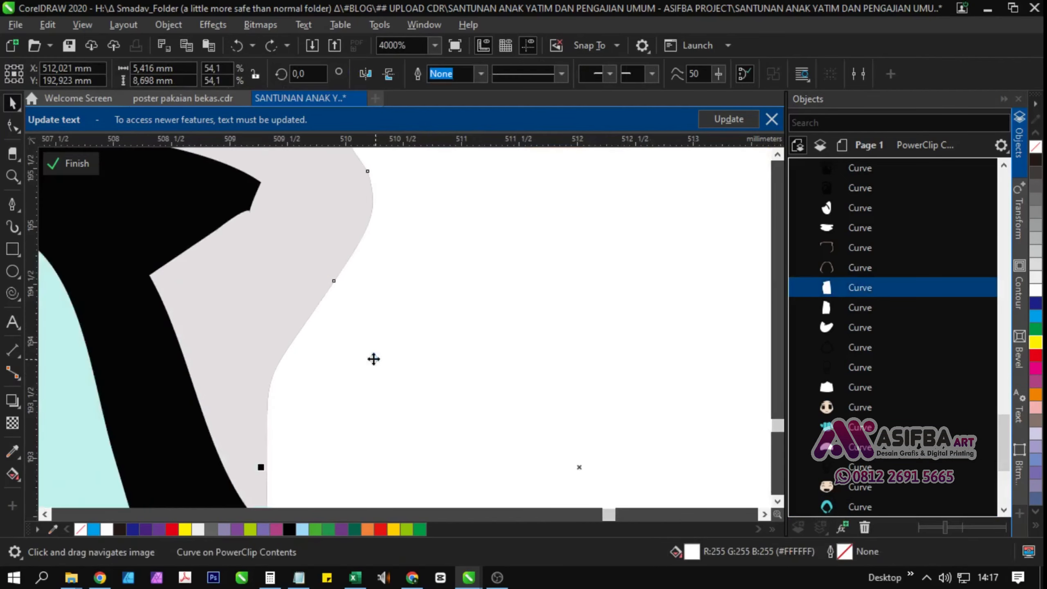
pyautogui.scroll(1, 307, 357)
pyautogui.scroll(-4, 308, 357)
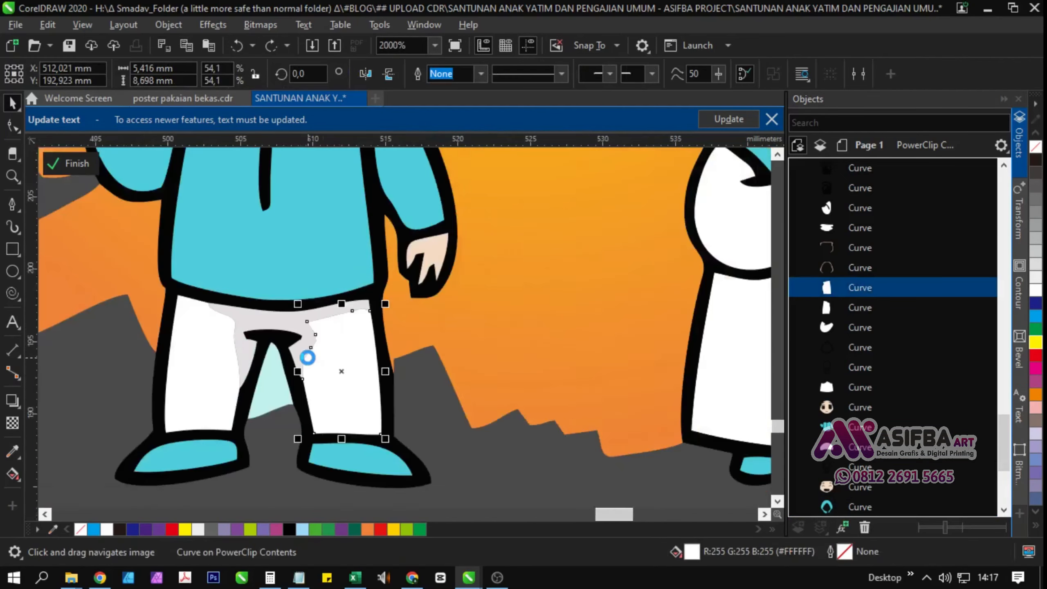
pyautogui.keyDown('shift'); pyautogui.click(192, 389); pyautogui.keyUp('shift')
pyautogui.scroll(-2, 416, 387)
pyautogui.keyDown('shift'); pyautogui.click(496, 379); pyautogui.keyUp('shift')
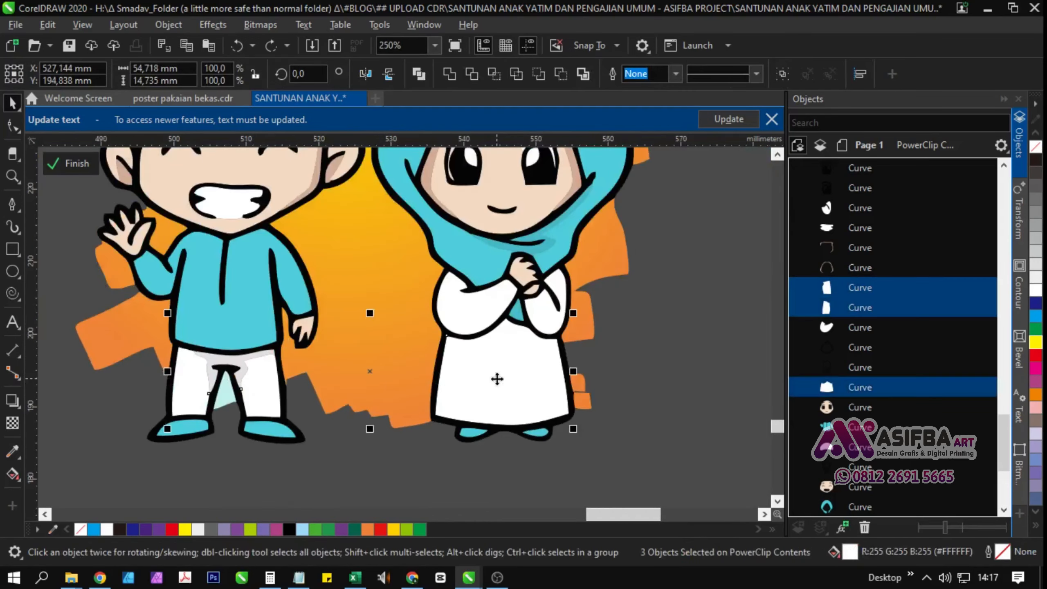
pyautogui.click(1035, 342)
pyautogui.hotkey('ctrl', 'z')
pyautogui.press('Escape')
# - Try a red fill (C0 M100 Y100 K0) on the boy's shoes and shirt together and undo it
pyautogui.click(183, 433)
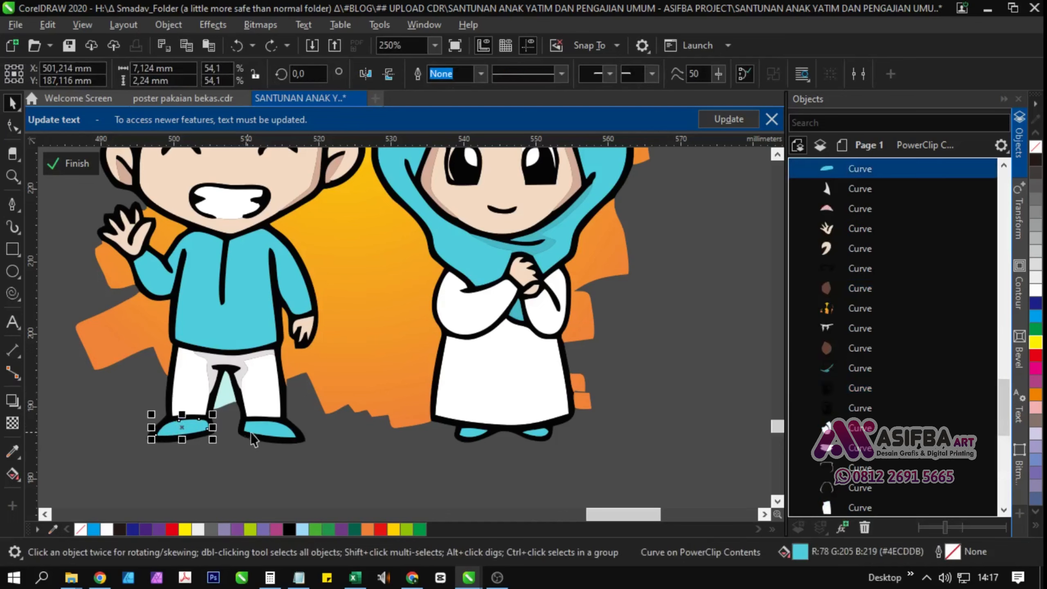
pyautogui.keyDown('shift'); pyautogui.click(264, 431); pyautogui.keyUp('shift')
pyautogui.keyDown('shift'); pyautogui.click(245, 317); pyautogui.keyUp('shift')
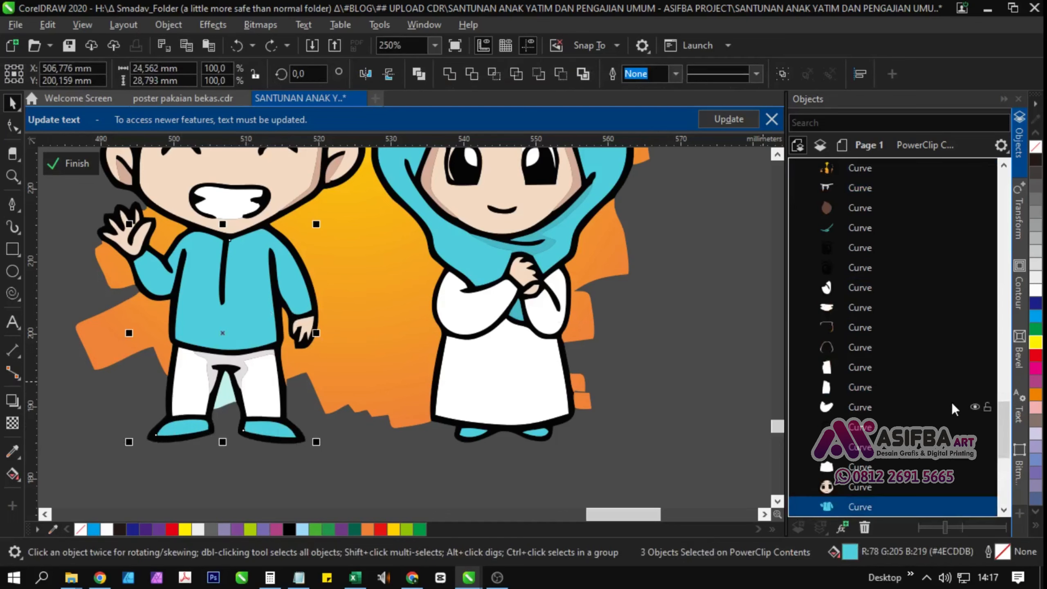
pyautogui.click(1036, 355)
pyautogui.scroll(-2, 517, 444)
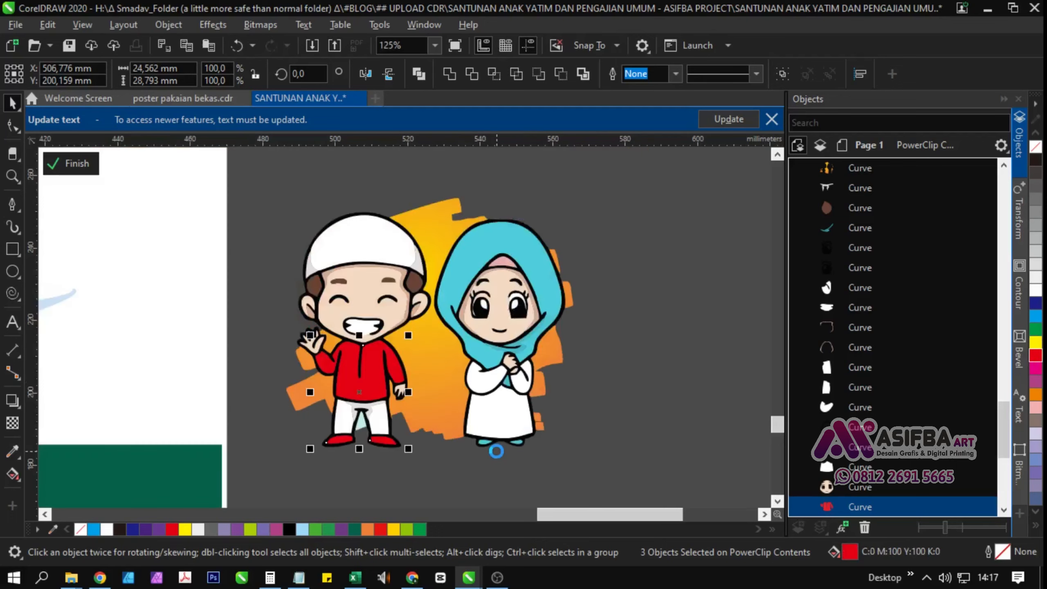
pyautogui.hotkey('ctrl', 'z')
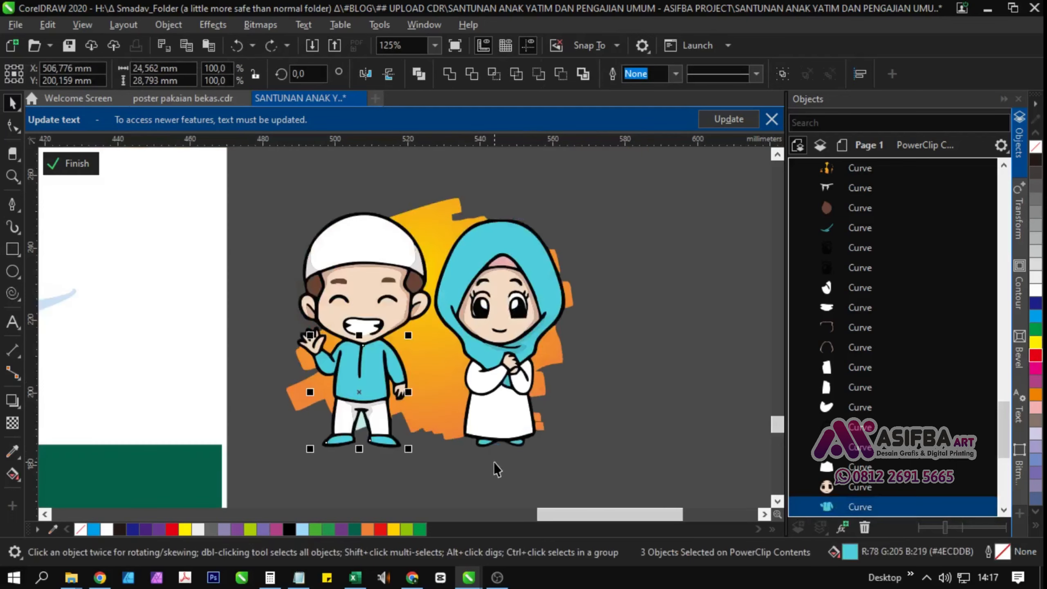
pyautogui.click(580, 447)
# - Select all the ungrouped pieces of the copied children illustration outside the page
pyautogui.scroll(-2, 566, 410)
pyautogui.hotkey('ctrl', 'a')
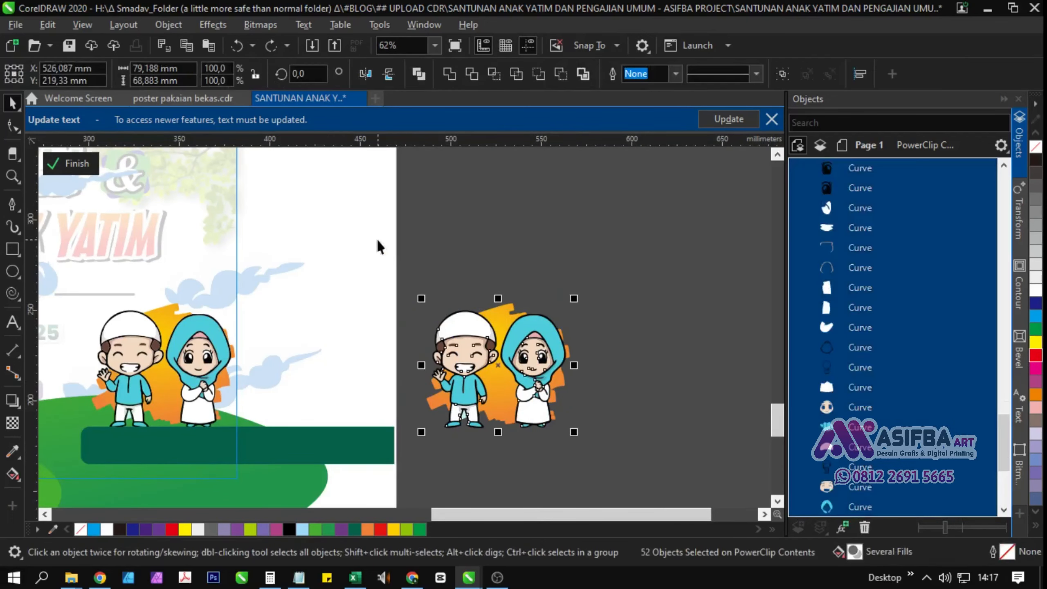